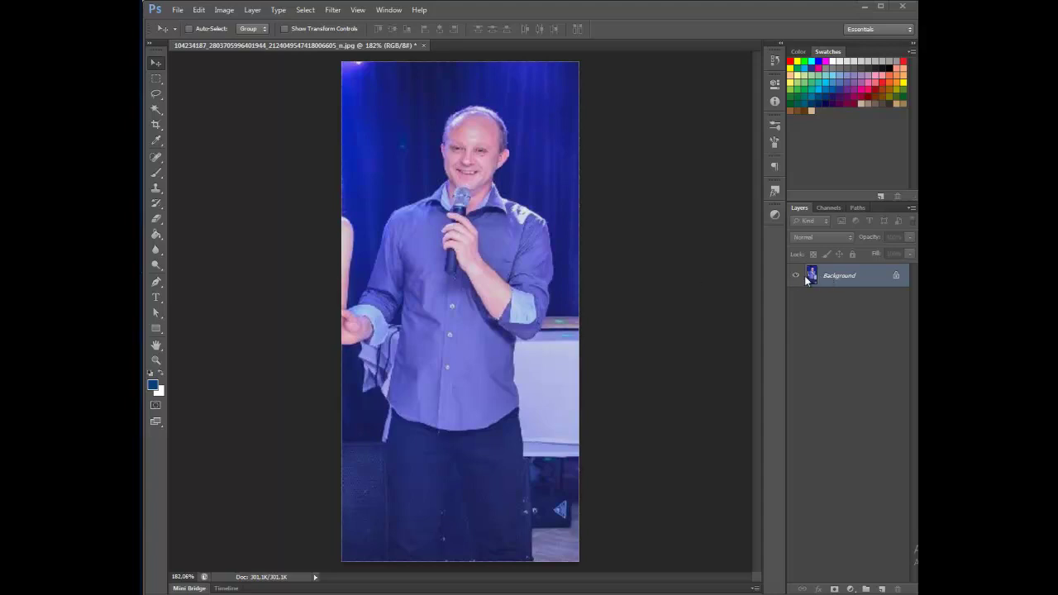
# Convert the locked Background into the regular layer Layer 0 and add a new empty layer beneath it.
pyautogui.click(834, 277)
pyautogui.doubleClick(843, 277)
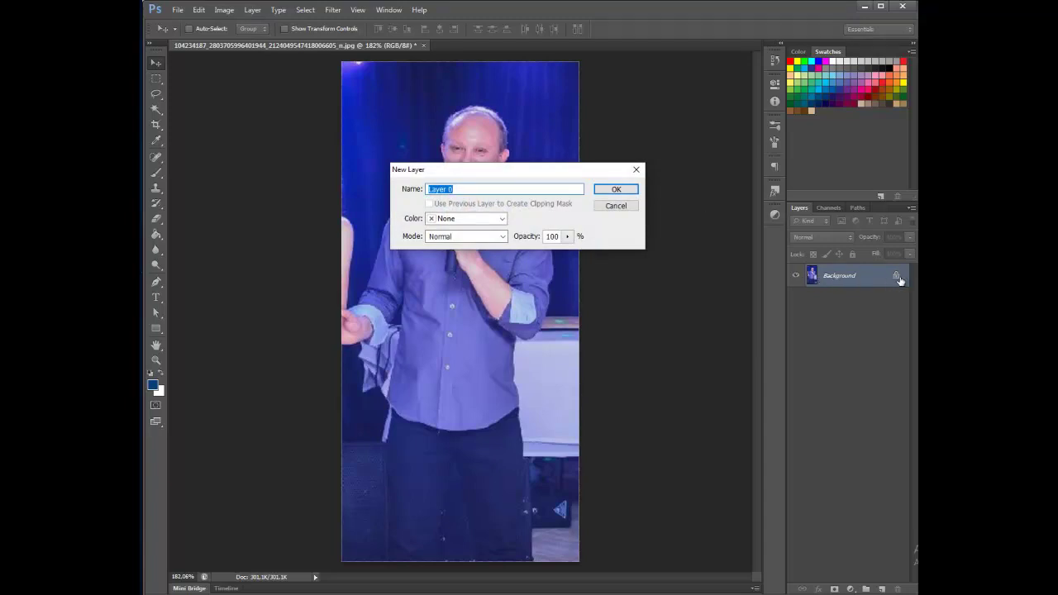
pyautogui.click(617, 189)
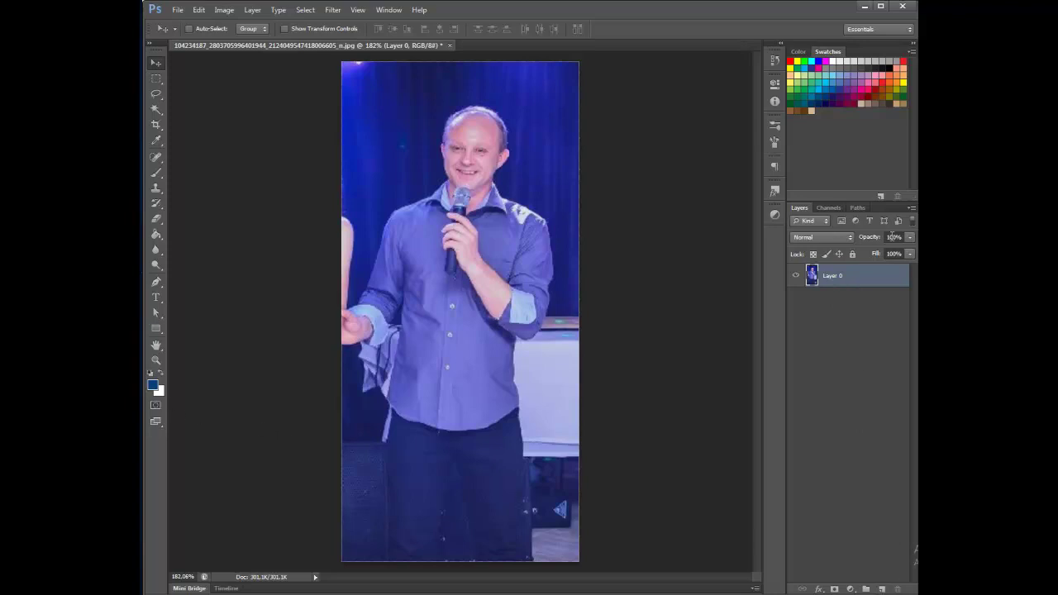
pyautogui.click(881, 589)
pyautogui.moveTo(826, 276); pyautogui.dragTo(831, 306)
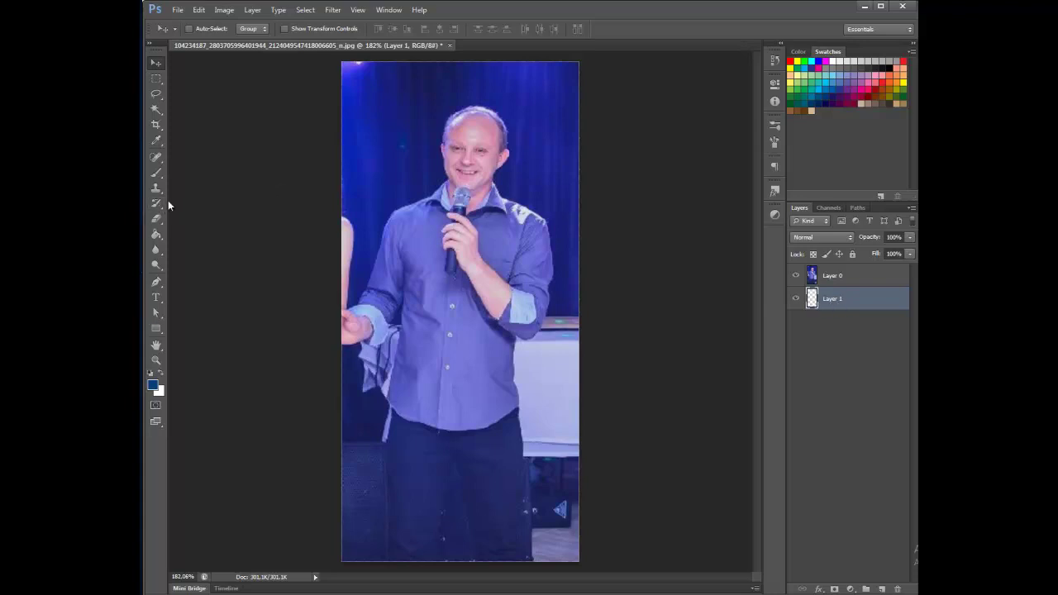
# With Layer 0 temporarily hidden, fill Layer 1 with white (ffffff) using the Paint Bucket, and show Layer 0 again.
pyautogui.click(156, 236)
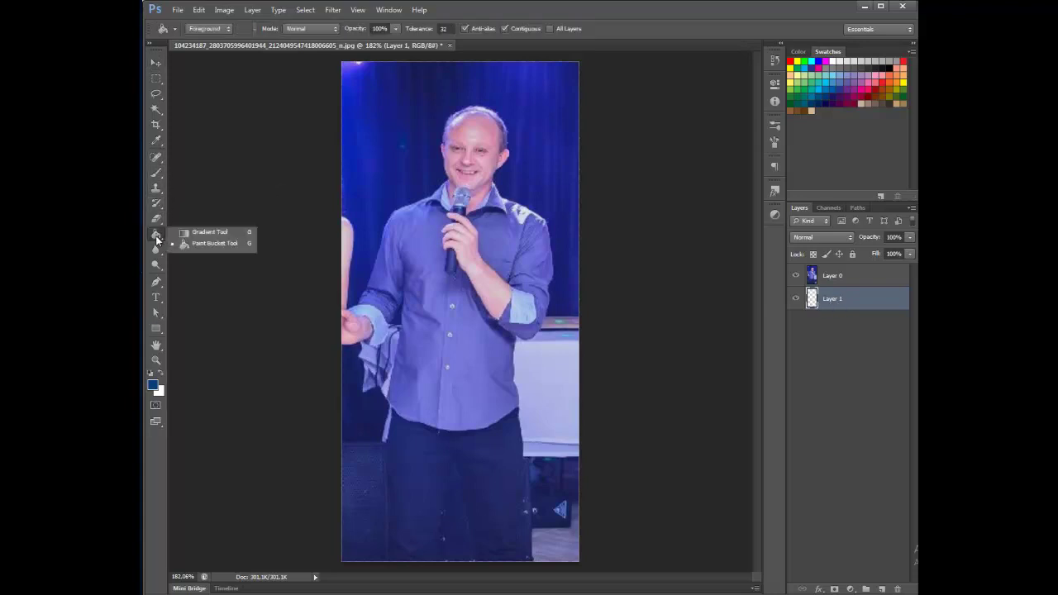
pyautogui.click(183, 245)
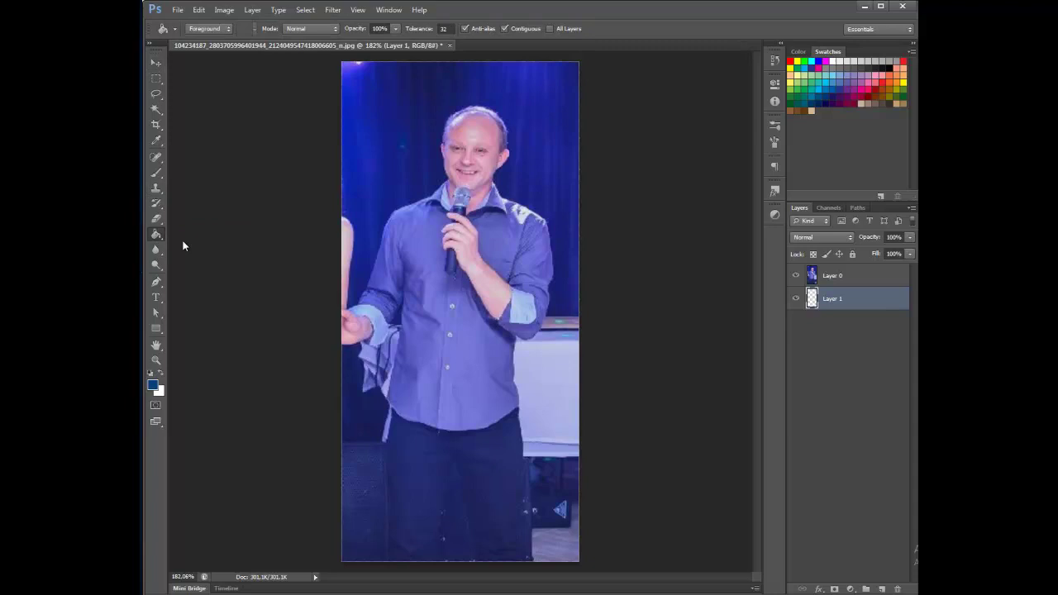
pyautogui.click(796, 277)
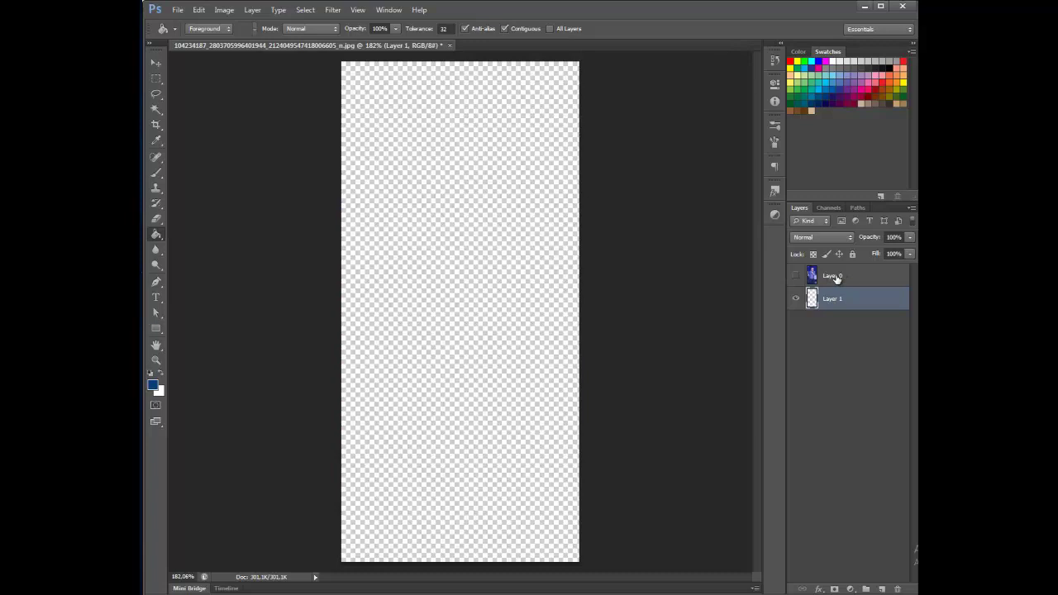
pyautogui.click(153, 386)
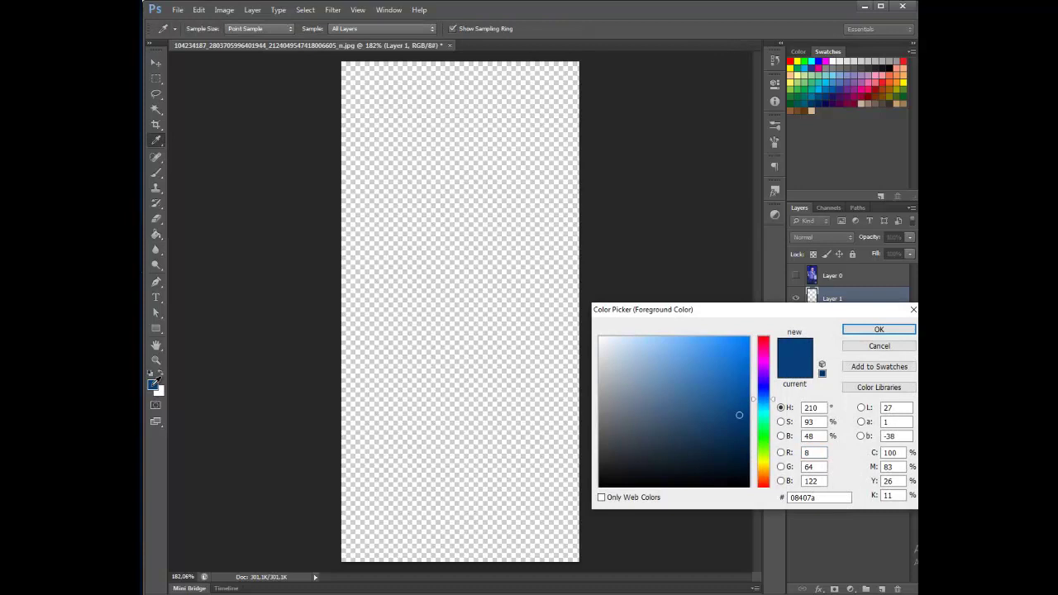
pyautogui.moveTo(628, 362); pyautogui.dragTo(598, 335)
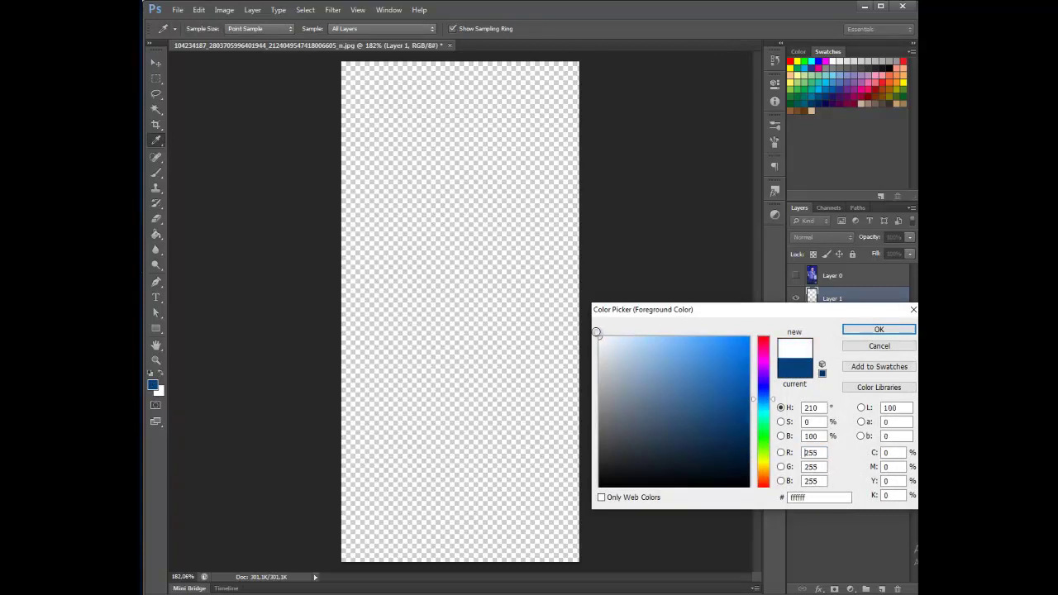
pyautogui.click(891, 331)
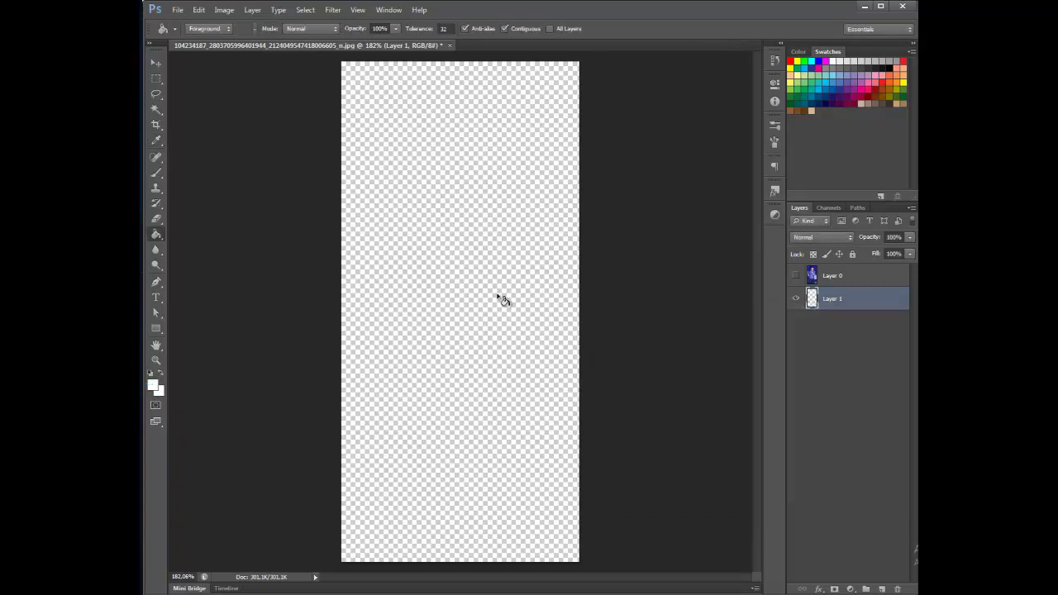
pyautogui.click(466, 277)
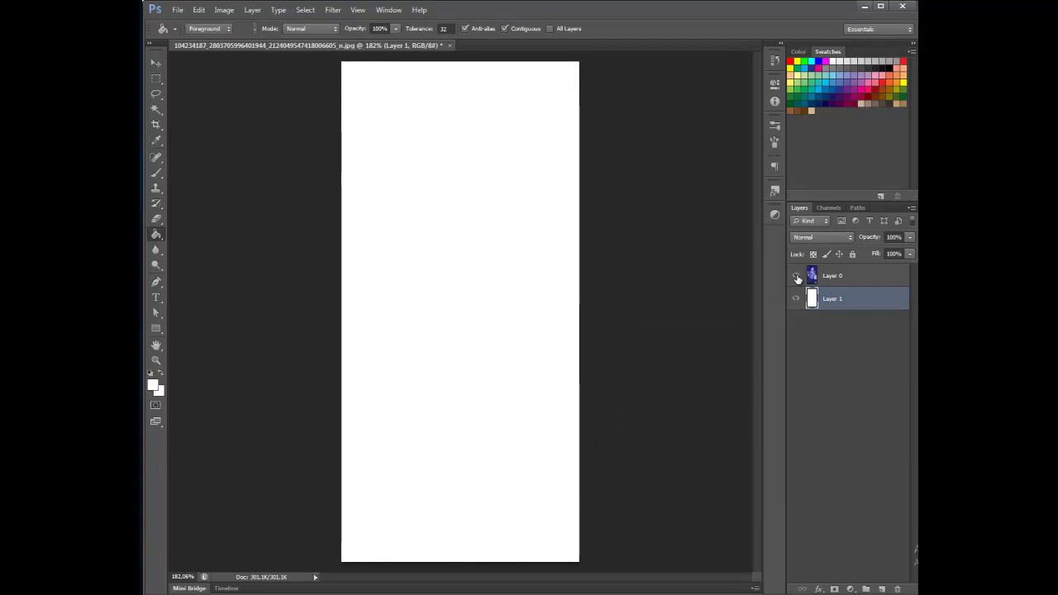
pyautogui.click(795, 276)
# Duplicate the photo layer Layer 0.
pyautogui.click(841, 281)
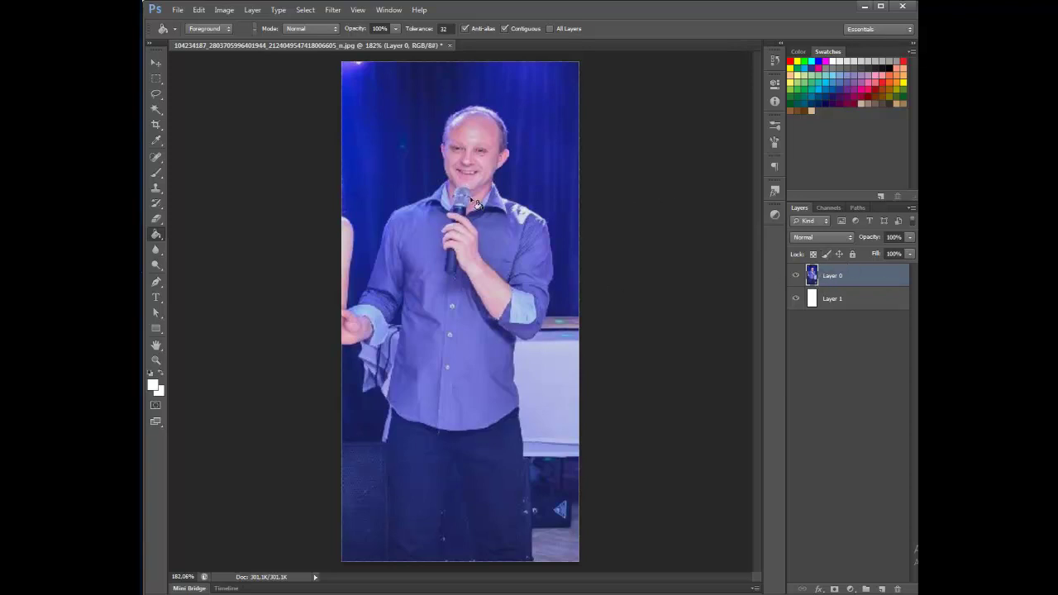
pyautogui.click(155, 64)
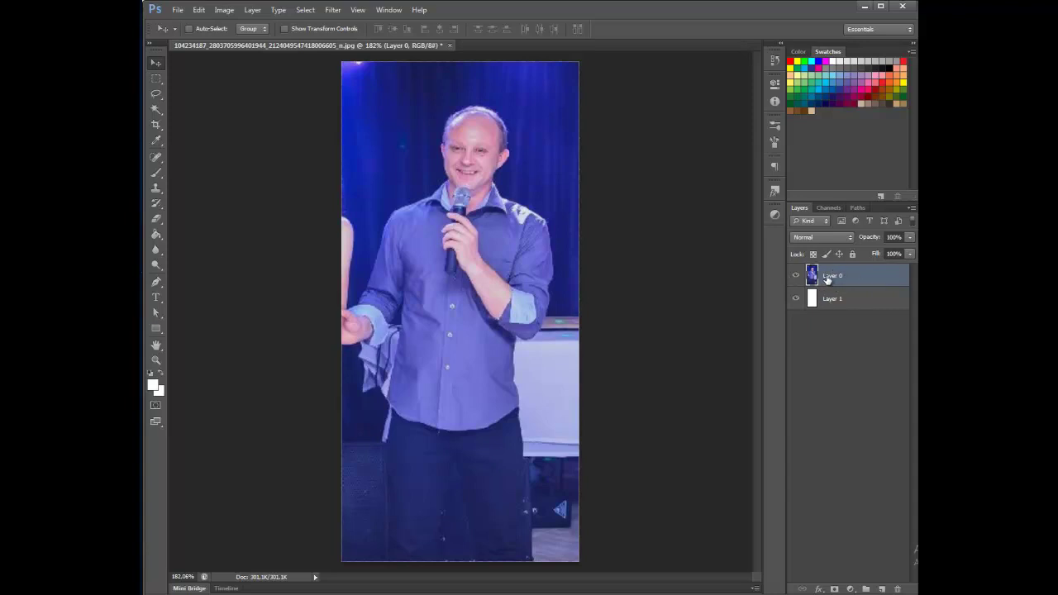
pyautogui.moveTo(828, 280); pyautogui.dragTo(882, 589)
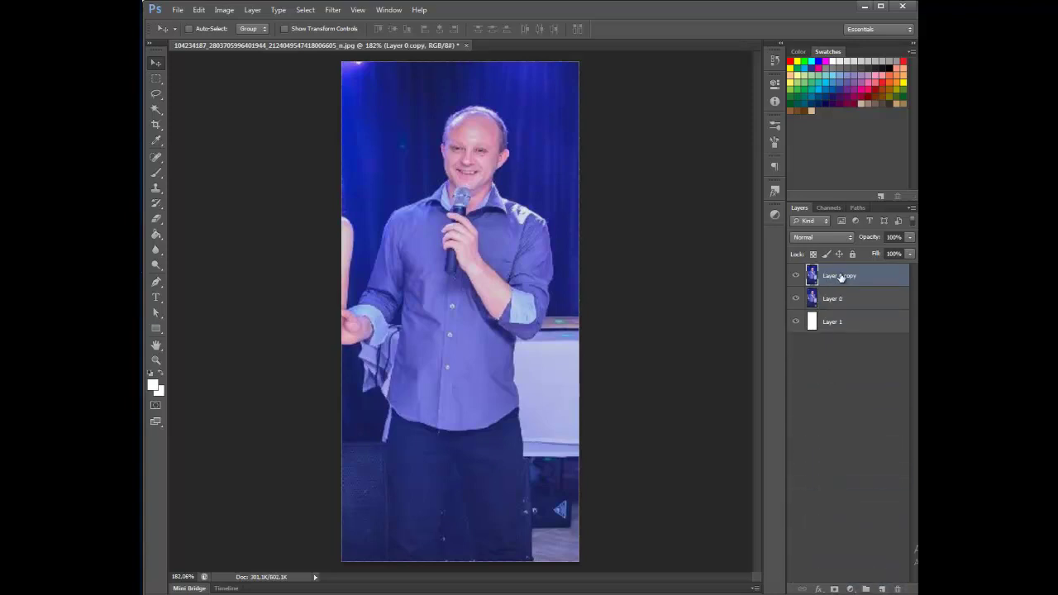
pyautogui.hotkey('ctrl', 'z')
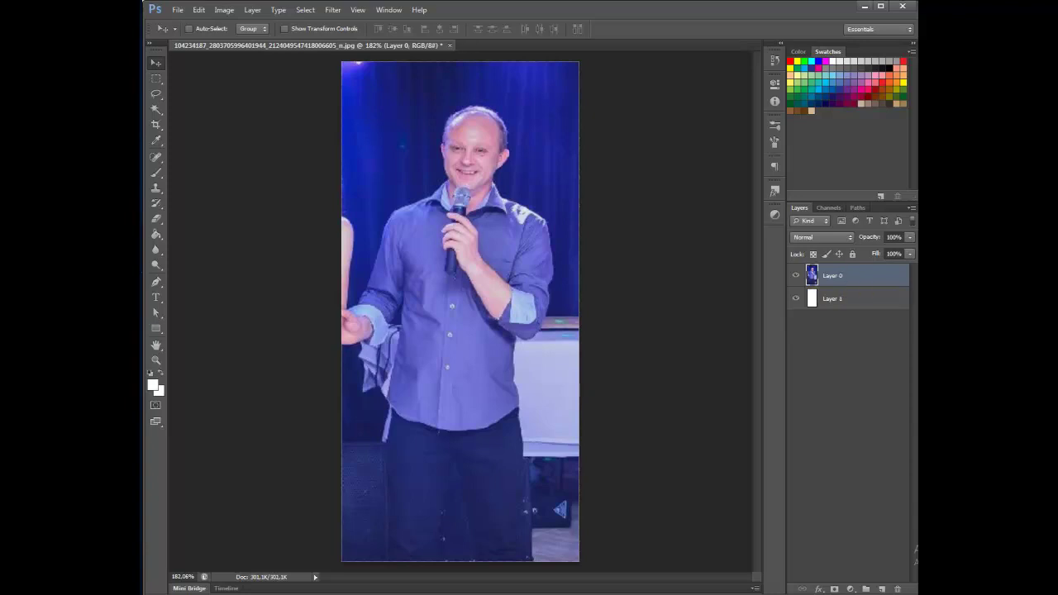
pyautogui.hotkey('ctrl', 'j')
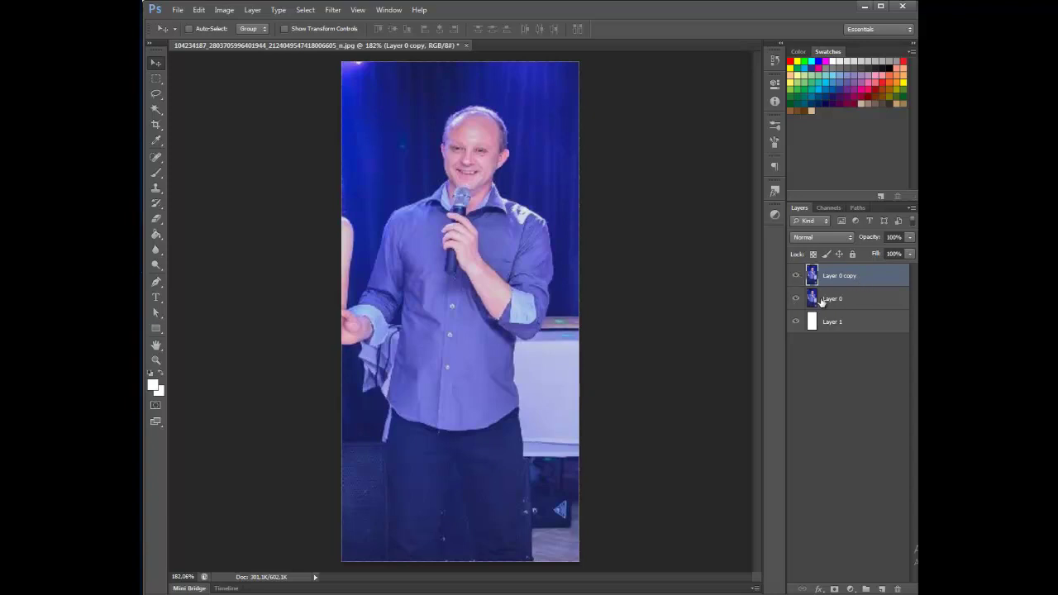
# Hide the original Layer 0, leaving the duplicate and the white layer shown.
pyautogui.click(835, 302)
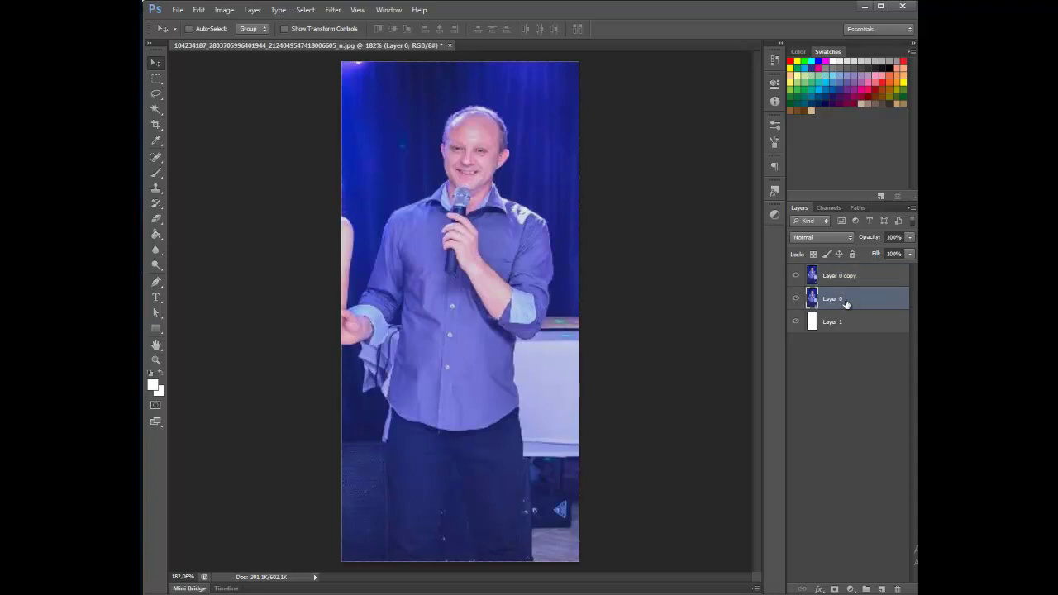
pyautogui.click(796, 300)
pyautogui.click(796, 275)
pyautogui.click(795, 275)
# Erase a diagonal stroke from the curtain near the photo's upper right edge on Layer 0 copy.
pyautogui.click(843, 278)
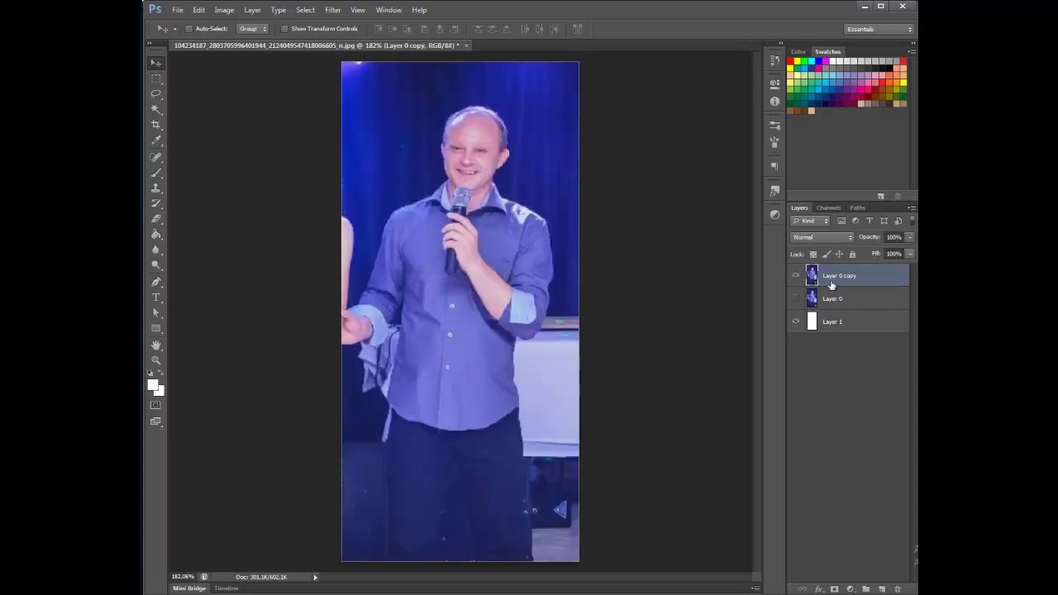
pyautogui.click(155, 219)
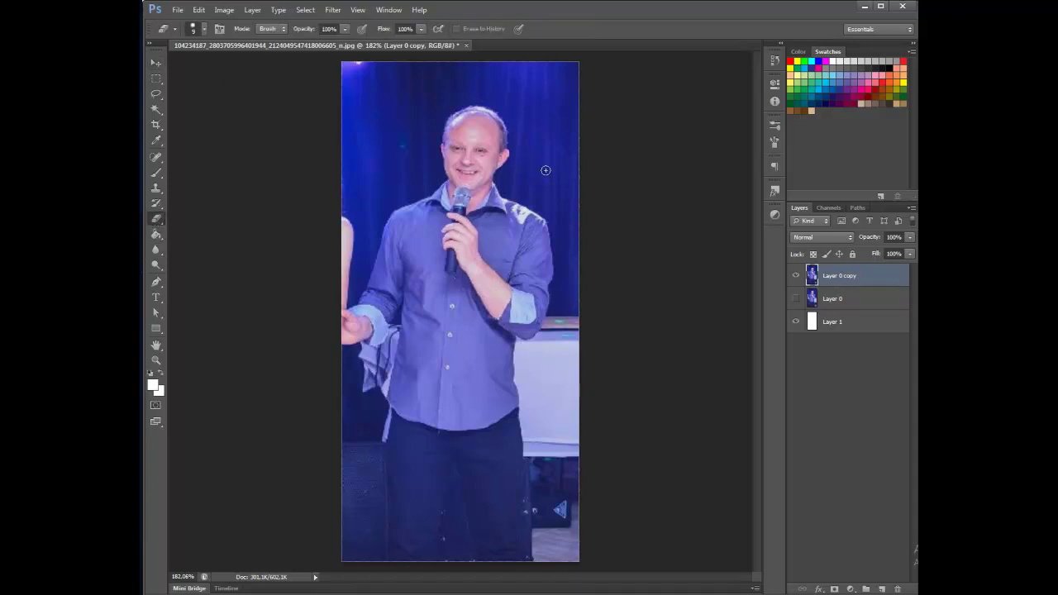
pyautogui.moveTo(544, 91); pyautogui.dragTo(581, 205)
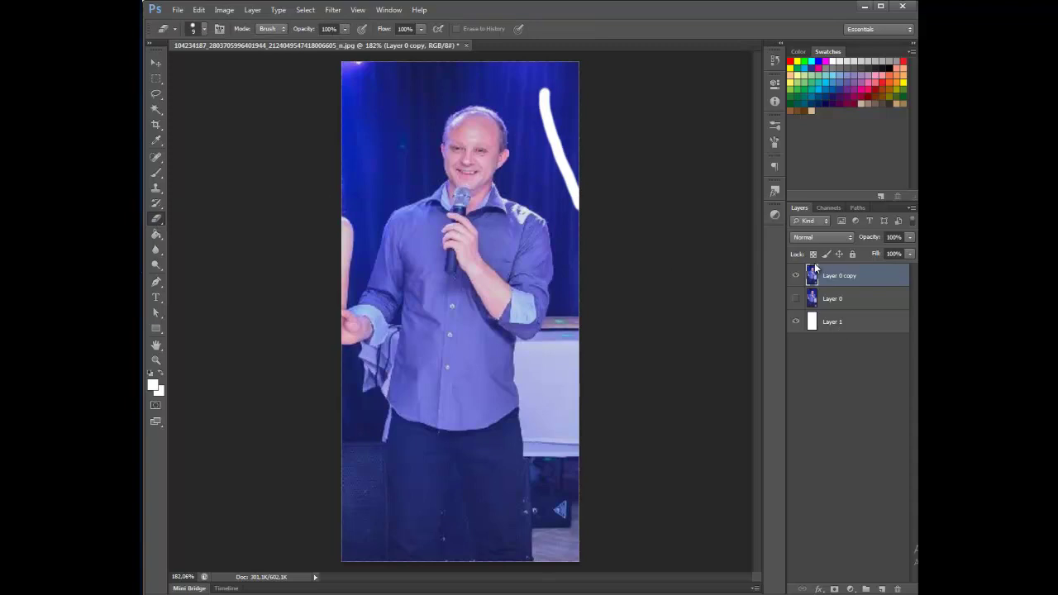
# Rename the white layer Layer 1 as BG.
pyautogui.doubleClick(833, 322)
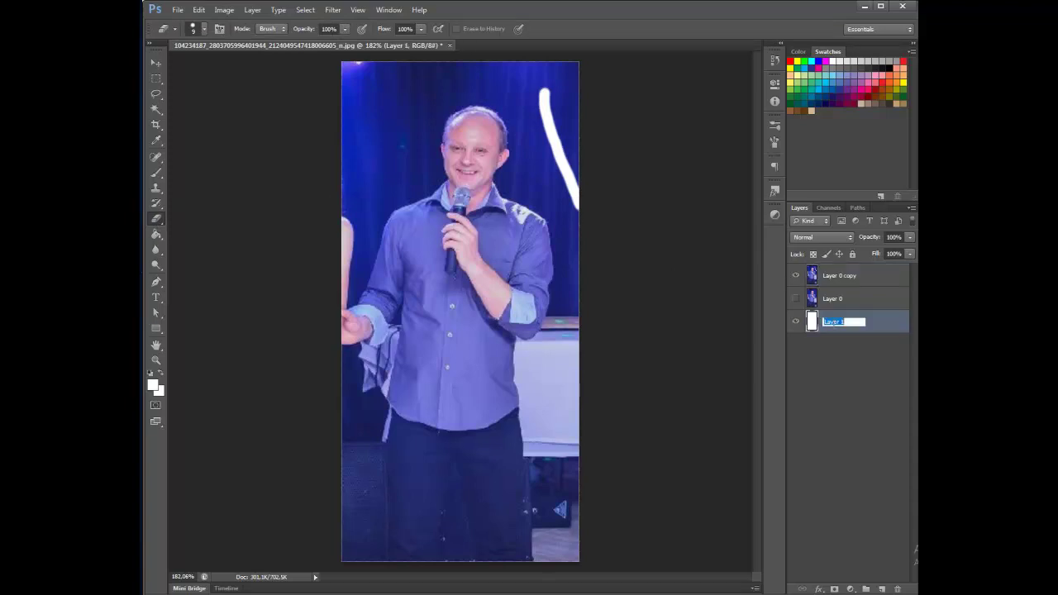
pyautogui.write('BG')
pyautogui.press('Return')
# On Layer 0 copy, erase a curved stroke in the curtain around the man's head, ending above his shoulder.
pyautogui.click(827, 277)
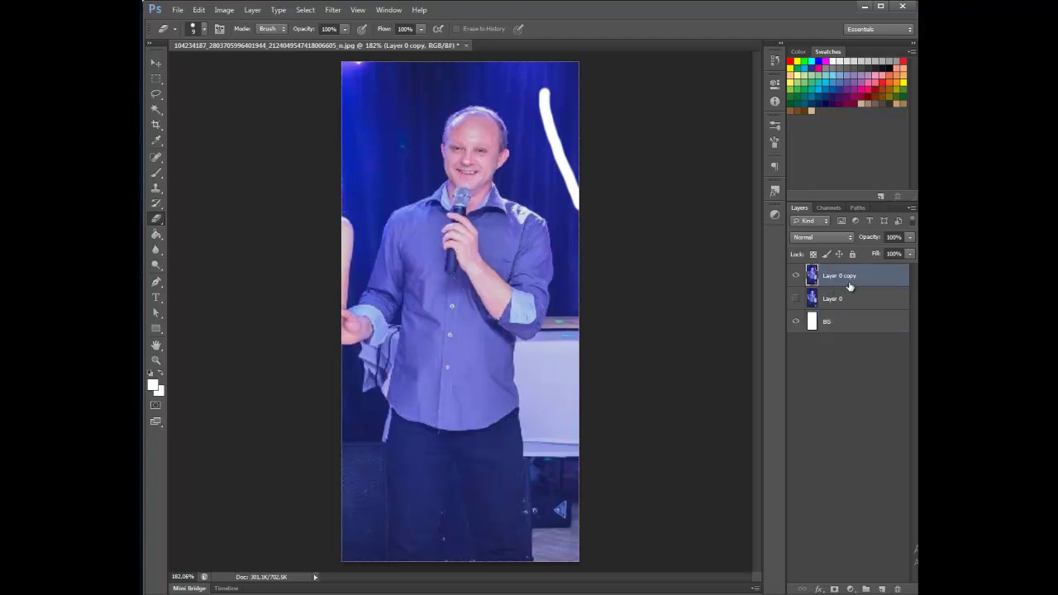
pyautogui.moveTo(411, 121)
pyautogui.mouseDown()
pyautogui.moveTo(486, 85)
pyautogui.moveTo(519, 131)
pyautogui.moveTo(518, 166)
pyautogui.moveTo(533, 194)
pyautogui.moveTo(557, 203)
pyautogui.mouseUp()
# Examine the man's head and the erased strokes around it at different magnifications.
pyautogui.scroll(5, 495, 116)
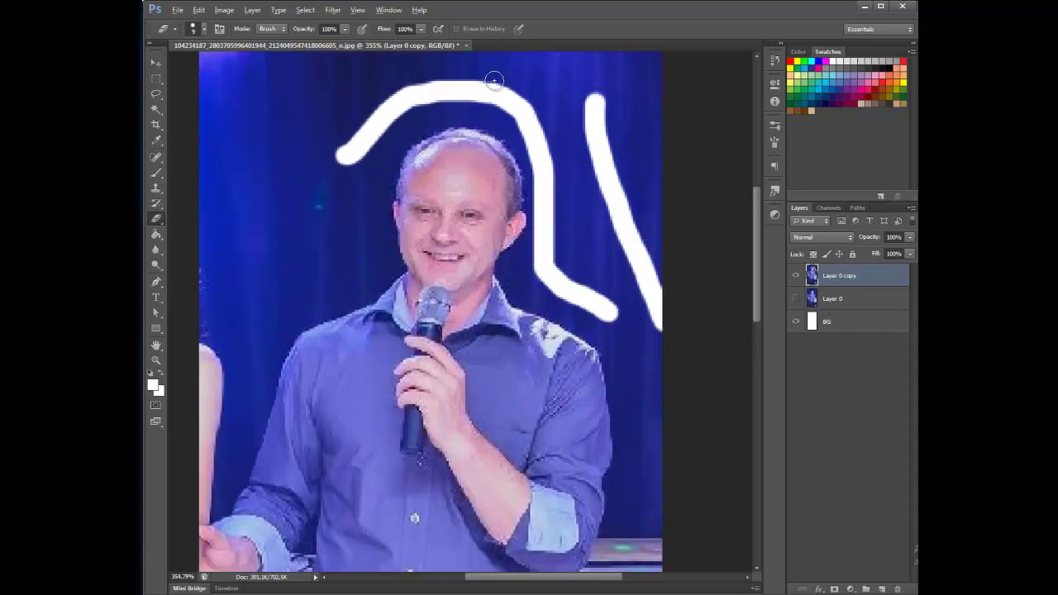
pyautogui.scroll(-5, 496, 122)
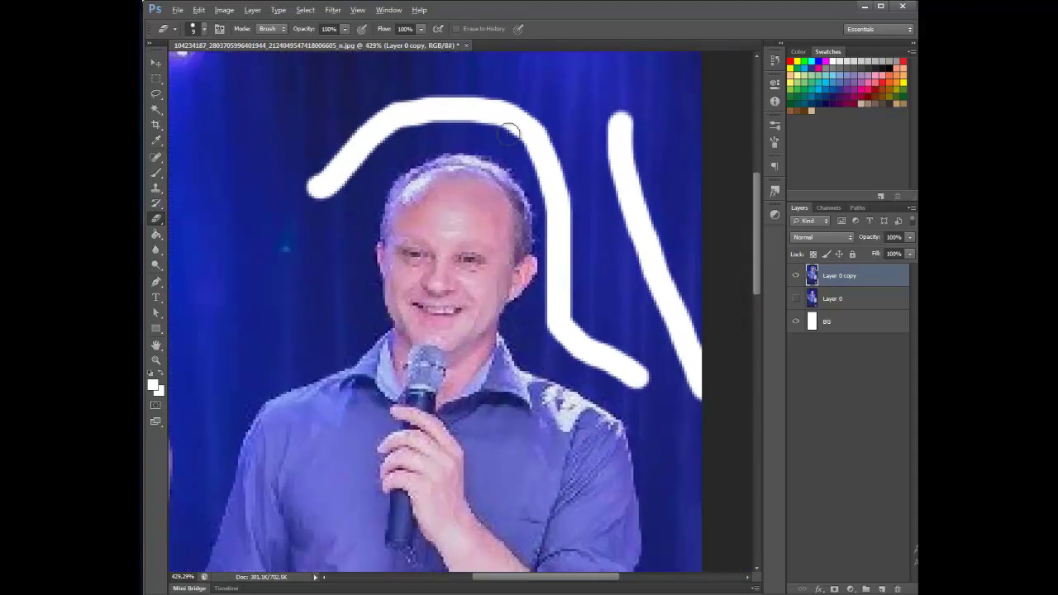
pyautogui.scroll(2, 499, 158)
pyautogui.scroll(-1, 499, 157)
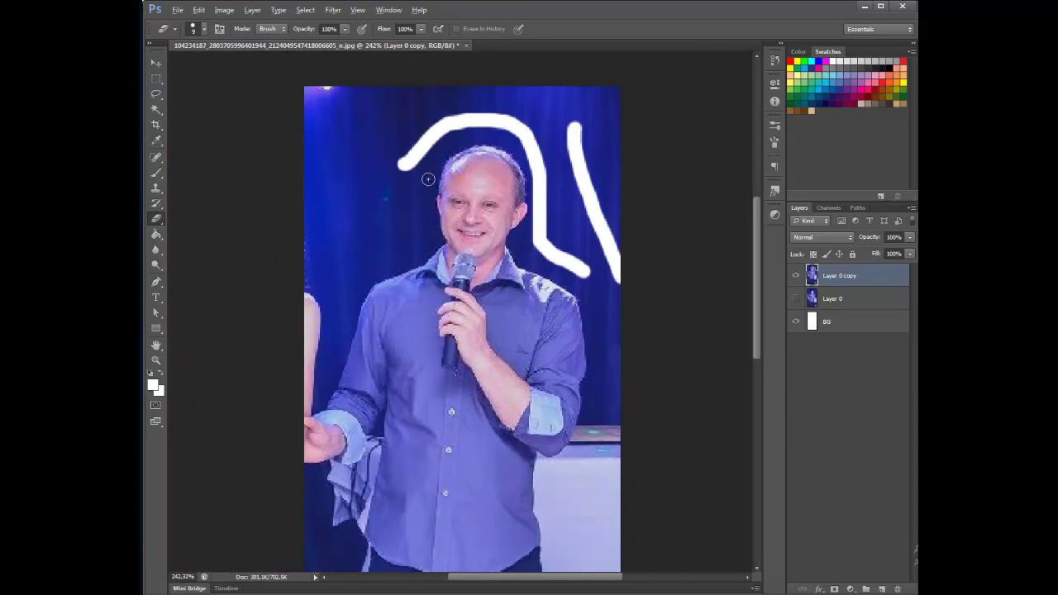
pyautogui.scroll(1, 428, 178)
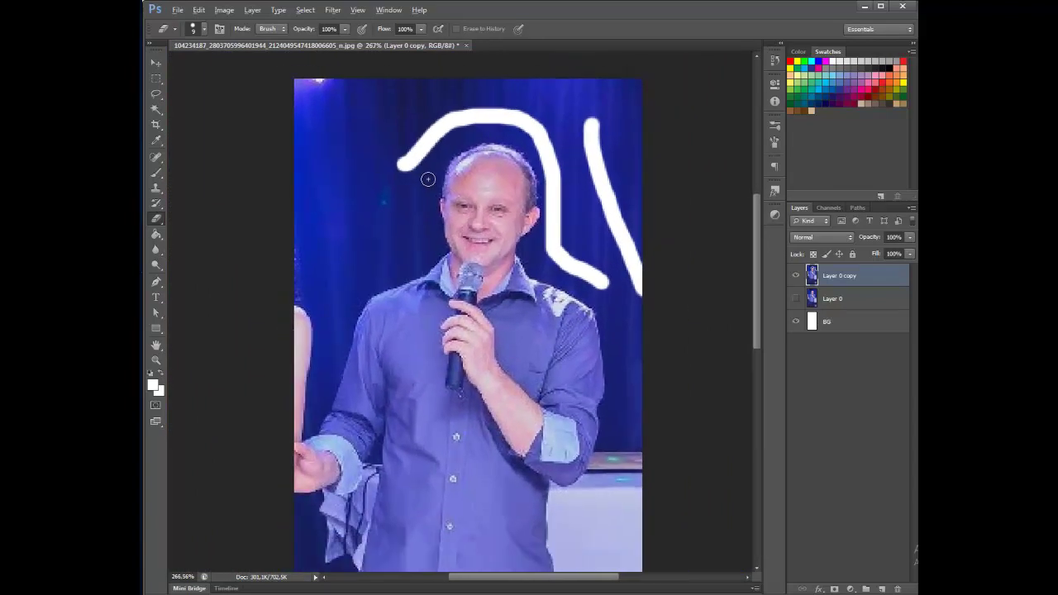
pyautogui.scroll(5, 428, 178)
pyautogui.scroll(-2, 418, 177)
pyautogui.scroll(5, 416, 175)
pyautogui.scroll(-3, 416, 175)
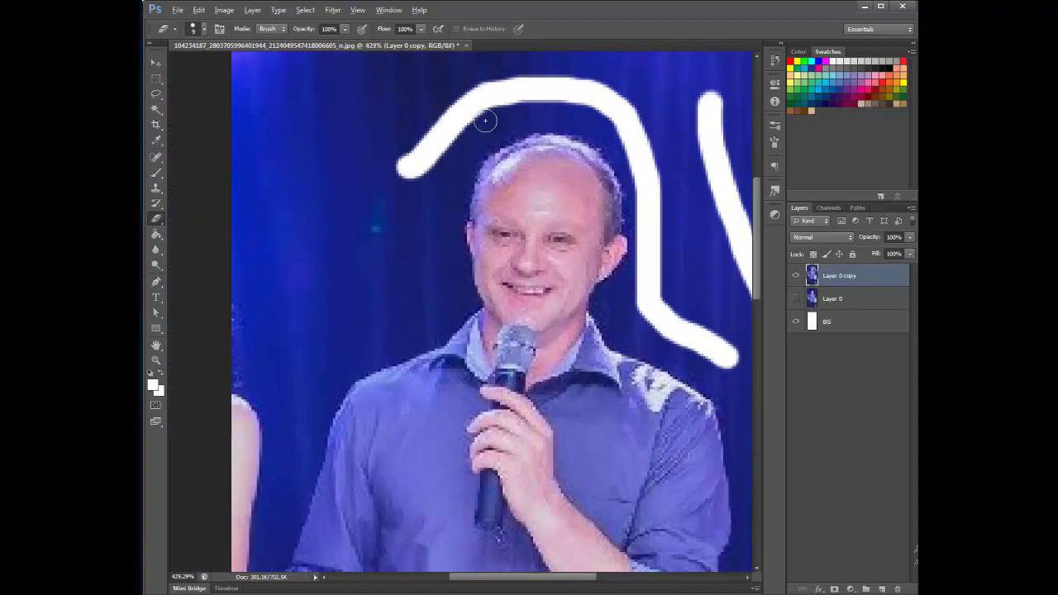
pyautogui.scroll(3, 416, 175)
pyautogui.scroll(-3, 385, 158)
# Try erasing another stroke in the curtain beside the man and undo it.
pyautogui.moveTo(275, 180)
pyautogui.mouseDown()
pyautogui.moveTo(286, 234)
pyautogui.moveTo(361, 216)
pyautogui.moveTo(364, 289)
pyautogui.moveTo(335, 337)
pyautogui.mouseUp()
pyautogui.hotkey('ctrl', 'z')
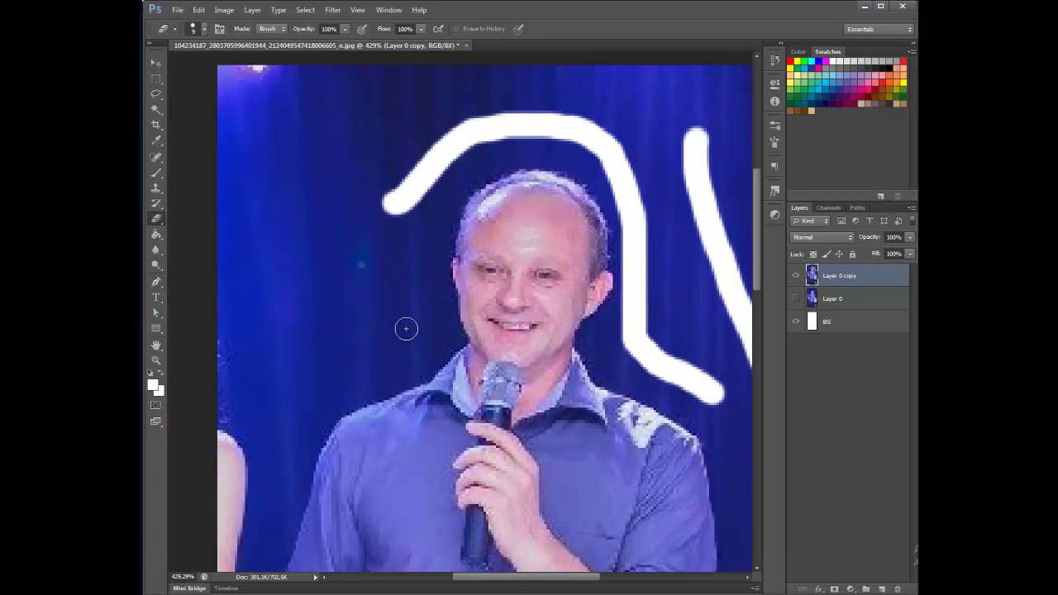
# Set the eraser brush size to 15 px.
pyautogui.rightClick(321, 210)
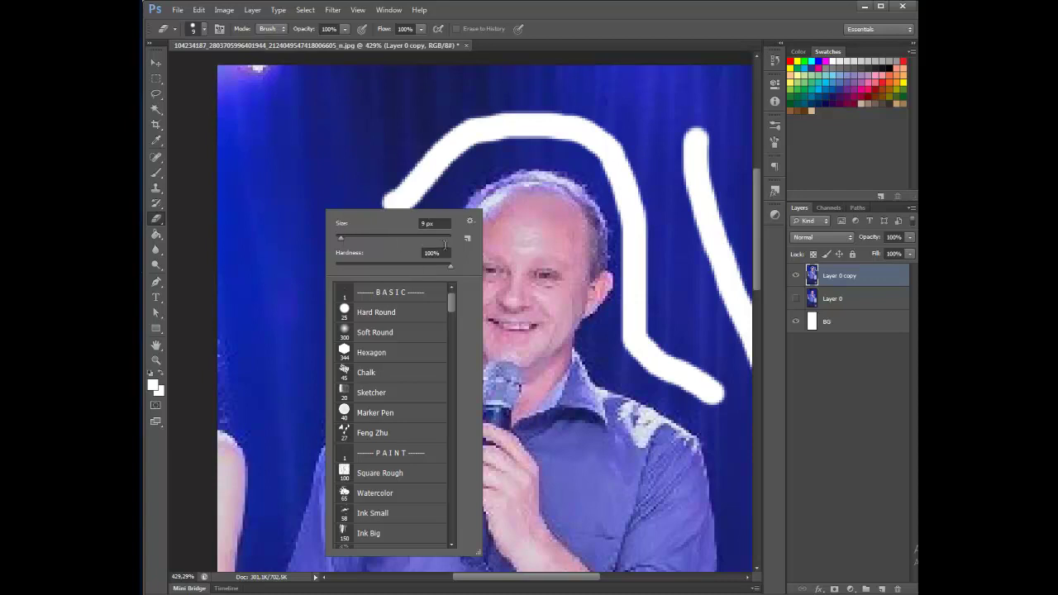
pyautogui.moveTo(340, 240)
pyautogui.mouseDown()
pyautogui.moveTo(363, 239)
pyautogui.moveTo(340, 238)
pyautogui.mouseUp()
pyautogui.click(344, 238)
pyautogui.moveTo(370, 237); pyautogui.dragTo(349, 237)
pyautogui.click(344, 238)
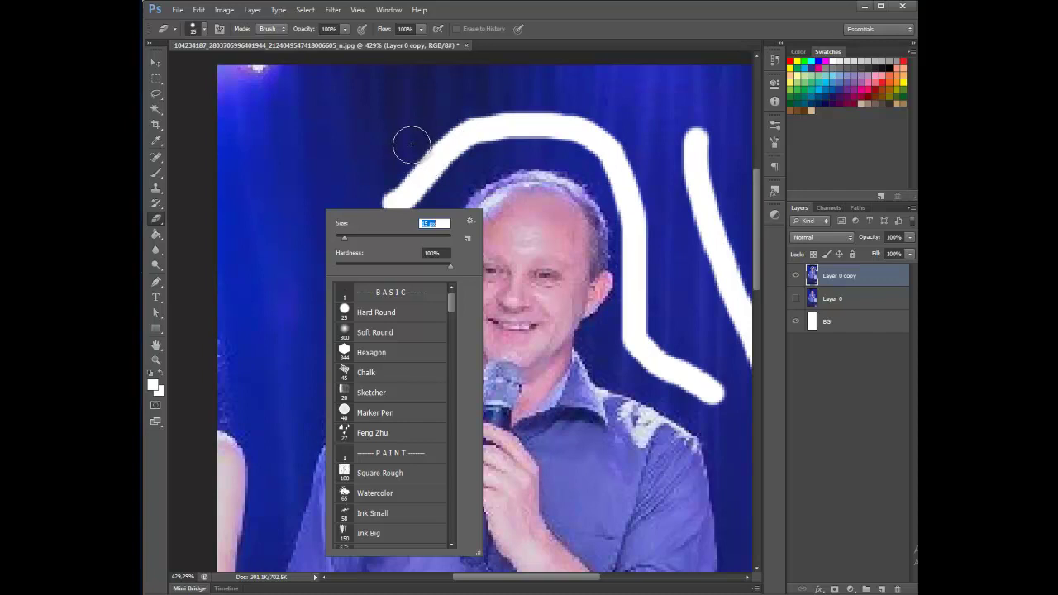
# Lower the eraser's hardness, try a looping soft-edged stroke on the curtain beside the head, and undo it.
pyautogui.moveTo(449, 267); pyautogui.dragTo(441, 267)
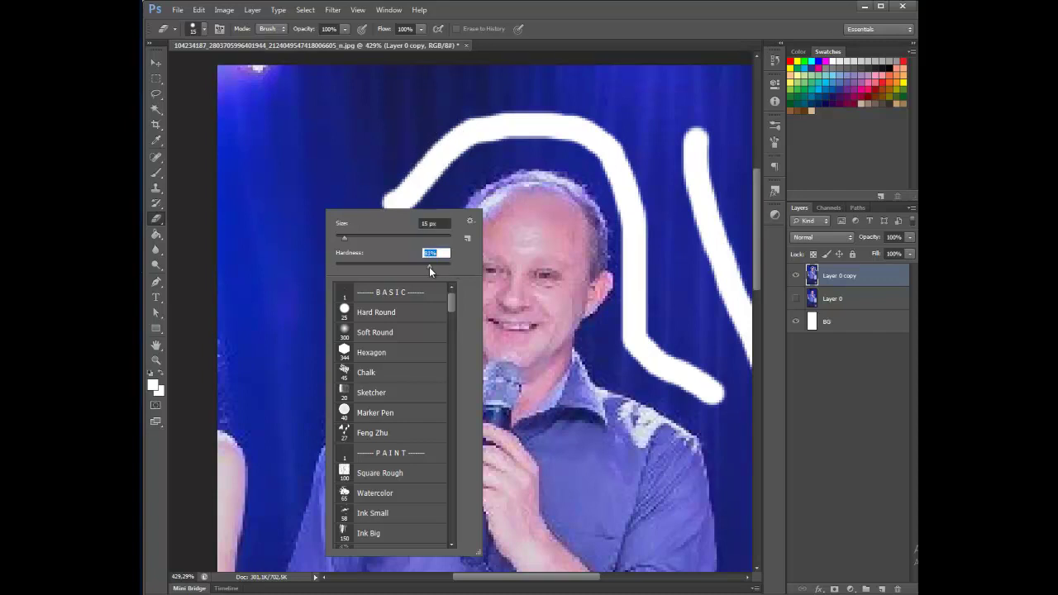
pyautogui.moveTo(327, 126)
pyautogui.mouseDown()
pyautogui.moveTo(287, 182)
pyautogui.moveTo(329, 267)
pyautogui.moveTo(275, 243)
pyautogui.mouseUp()
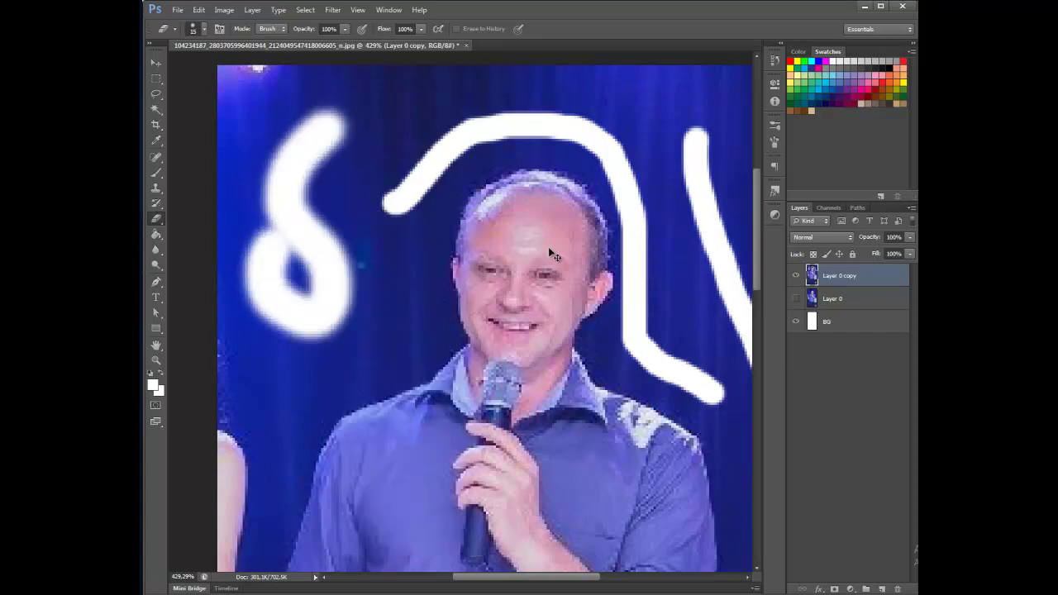
pyautogui.hotkey('ctrl', 'z')
# Set the eraser brush to 5 px with 100% hardness.
pyautogui.rightClick(367, 167)
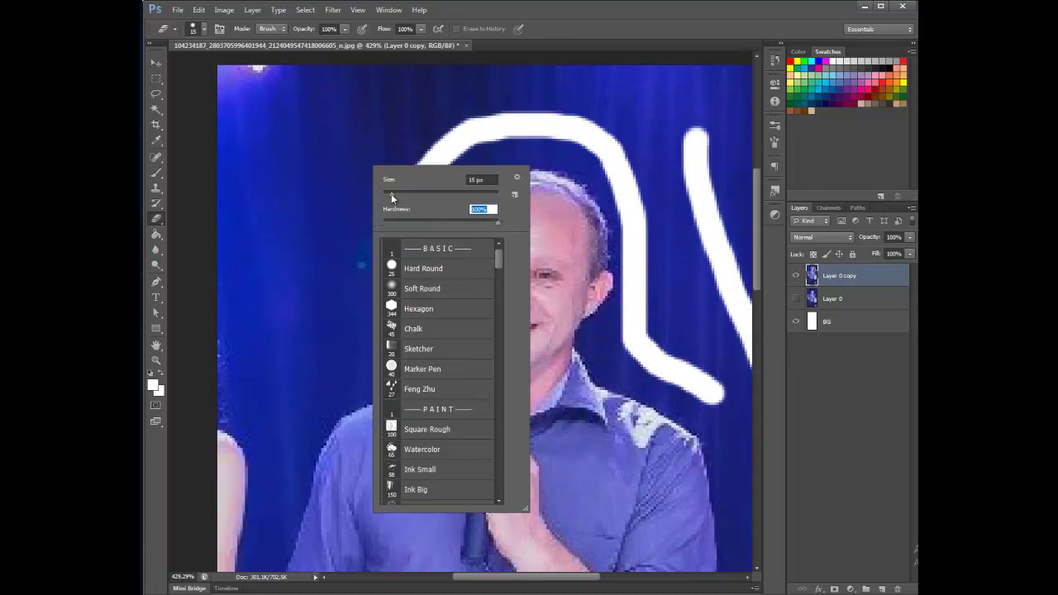
pyautogui.click(387, 195)
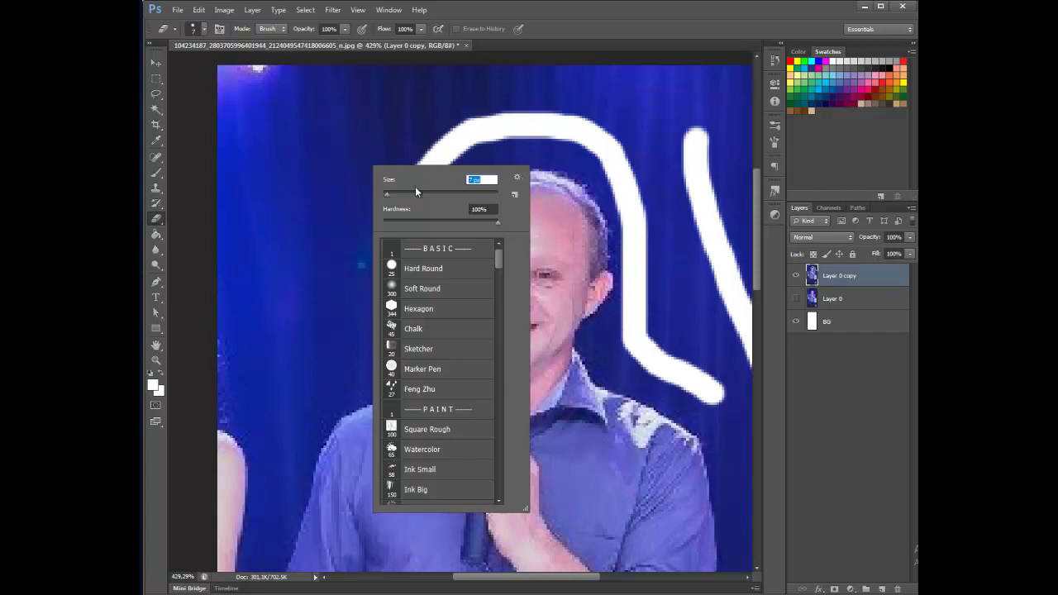
pyautogui.write('5')
pyautogui.press('Return')
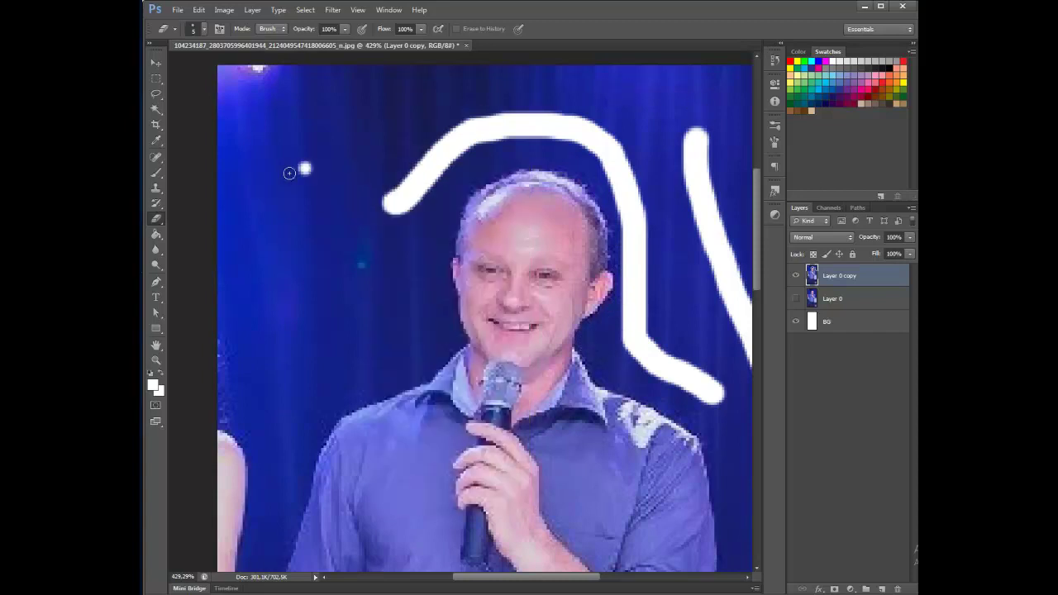
pyautogui.scroll(2, 546, 172)
pyautogui.press('super')
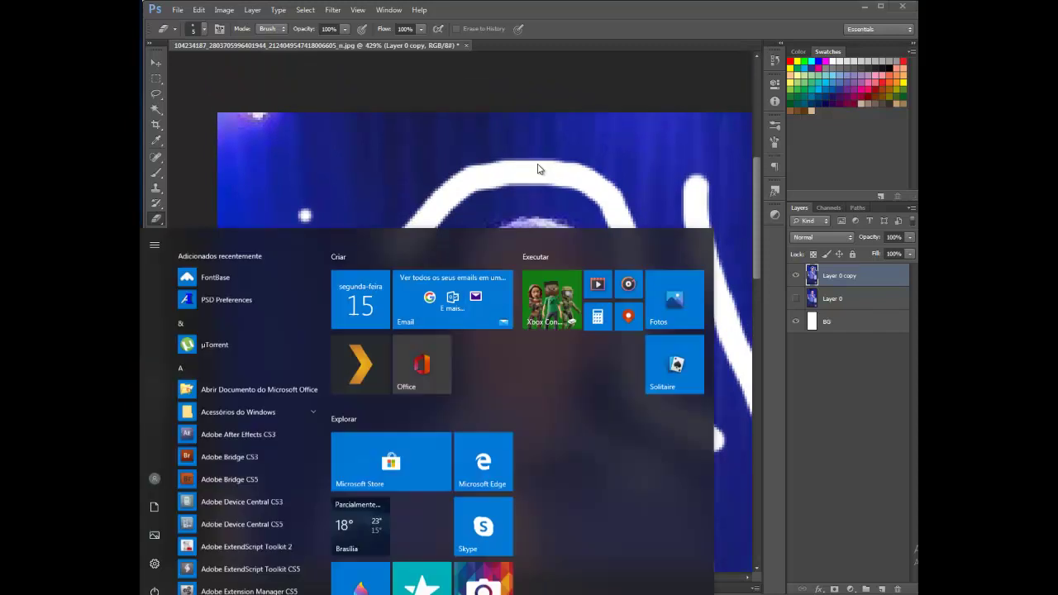
# Erase a 5 px wide strip of background along the outline of the man's head and shoulder.
pyautogui.press('super')
pyautogui.scroll(3, 539, 204)
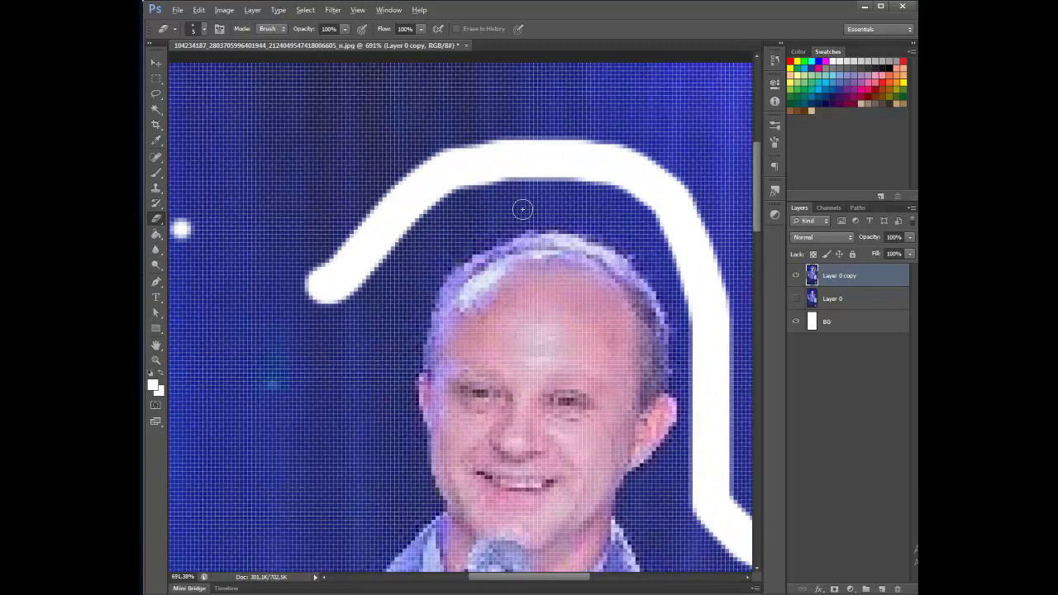
pyautogui.moveTo(539, 220)
pyautogui.mouseDown()
pyautogui.moveTo(467, 246)
pyautogui.moveTo(436, 272)
pyautogui.moveTo(406, 405)
pyautogui.moveTo(420, 495)
pyautogui.moveTo(437, 511)
pyautogui.moveTo(417, 487)
pyautogui.mouseUp()
pyautogui.scroll(-5, 431, 374)
pyautogui.moveTo(463, 165)
pyautogui.mouseDown()
pyautogui.moveTo(415, 217)
pyautogui.moveTo(355, 238)
pyautogui.moveTo(377, 244)
pyautogui.moveTo(384, 235)
pyautogui.moveTo(309, 258)
pyautogui.moveTo(300, 263)
pyautogui.moveTo(322, 257)
pyautogui.moveTo(246, 295)
pyautogui.moveTo(280, 283)
pyautogui.moveTo(398, 168)
pyautogui.moveTo(377, 186)
pyautogui.moveTo(388, 176)
pyautogui.moveTo(355, 238)
pyautogui.moveTo(329, 325)
pyautogui.mouseUp()
# Erase the background strip along the outstretched arm, beneath the hand, and around the rolled cuff up to the armpit.
pyautogui.moveTo(339, 313)
pyautogui.mouseDown()
pyautogui.moveTo(358, 174)
pyautogui.moveTo(326, 280)
pyautogui.moveTo(283, 368)
pyautogui.moveTo(319, 292)
pyautogui.mouseUp()
pyautogui.moveTo(250, 400)
pyautogui.mouseDown()
pyautogui.moveTo(281, 369)
pyautogui.moveTo(236, 395)
pyautogui.mouseUp()
pyautogui.moveTo(491, 261); pyautogui.dragTo(440, 299)
pyautogui.moveTo(238, 328)
pyautogui.mouseDown()
pyautogui.moveTo(324, 321)
pyautogui.moveTo(287, 332)
pyautogui.moveTo(329, 319)
pyautogui.moveTo(353, 332)
pyautogui.mouseUp()
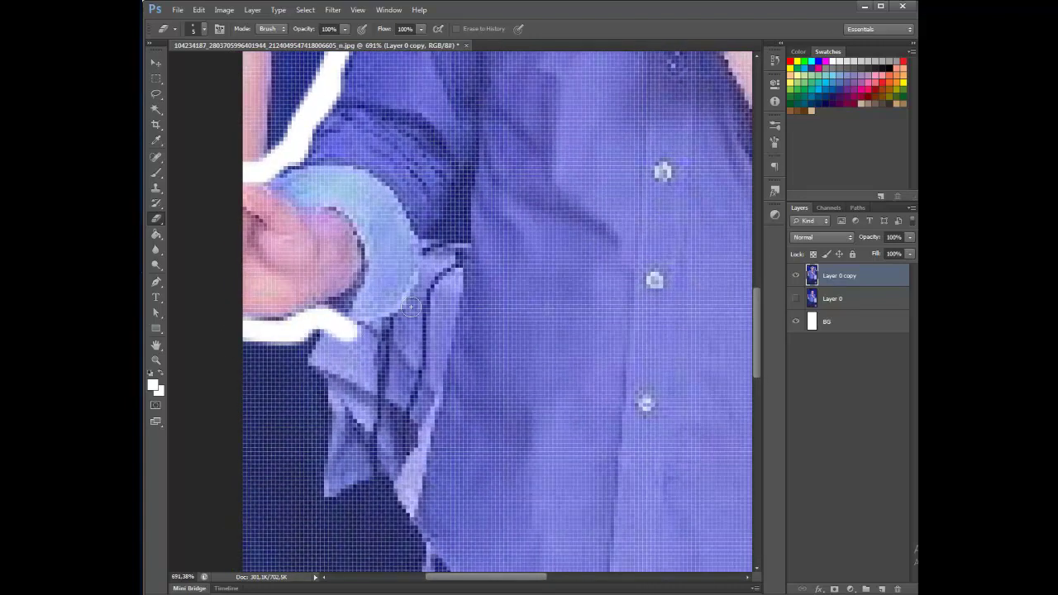
pyautogui.moveTo(458, 220)
pyautogui.mouseDown()
pyautogui.moveTo(430, 249)
pyautogui.moveTo(417, 306)
pyautogui.moveTo(351, 334)
pyautogui.mouseUp()
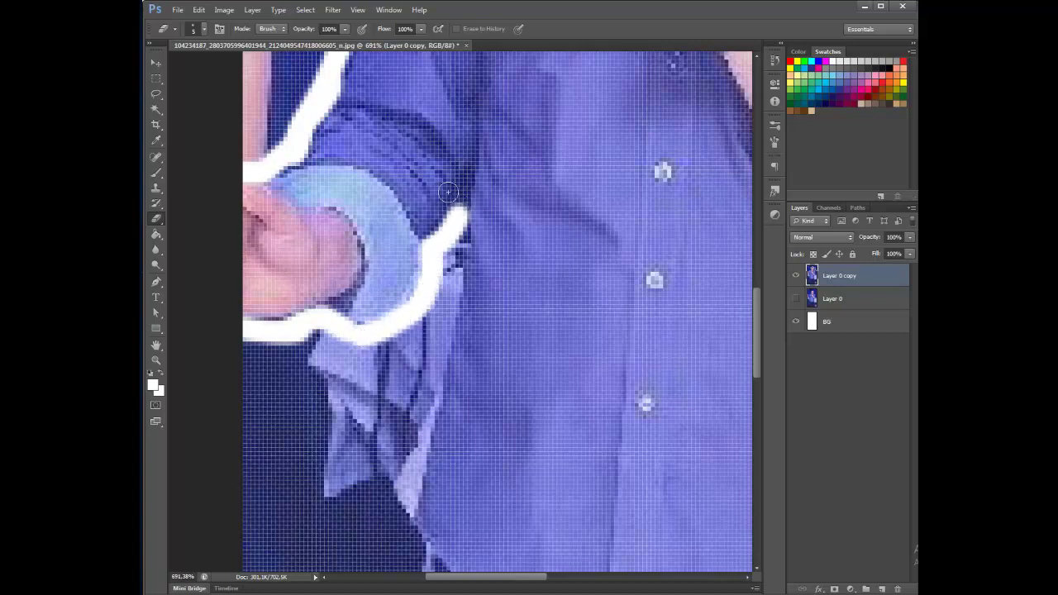
# Reduce the eraser to 3 px and erase from the armpit down the side of the shirt to its hem.
pyautogui.rightClick(385, 381)
pyautogui.click(341, 394)
pyautogui.press('[')
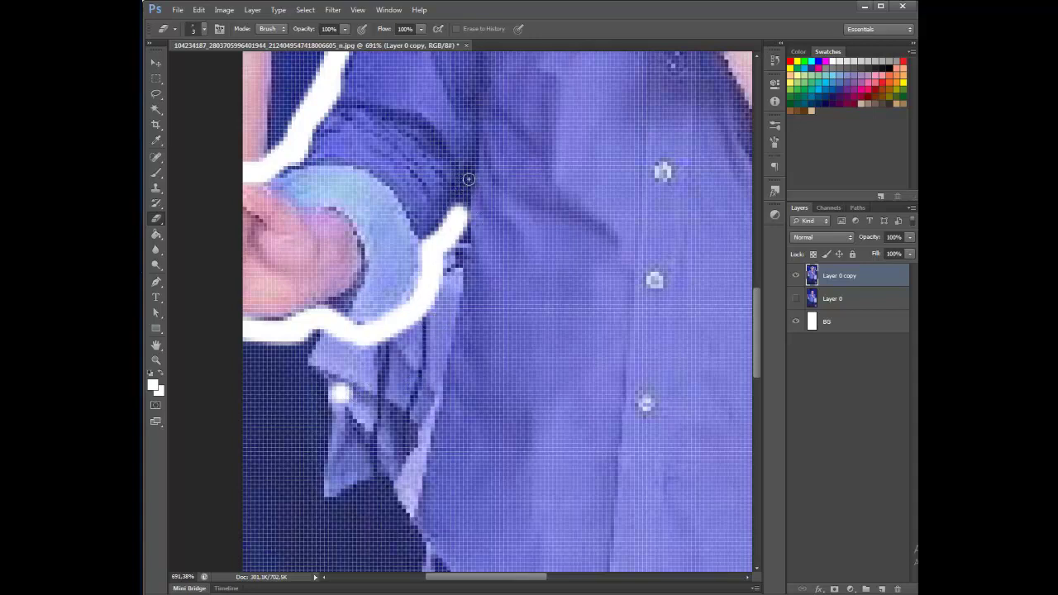
pyautogui.moveTo(470, 176)
pyautogui.mouseDown()
pyautogui.moveTo(456, 215)
pyautogui.moveTo(468, 186)
pyautogui.mouseUp()
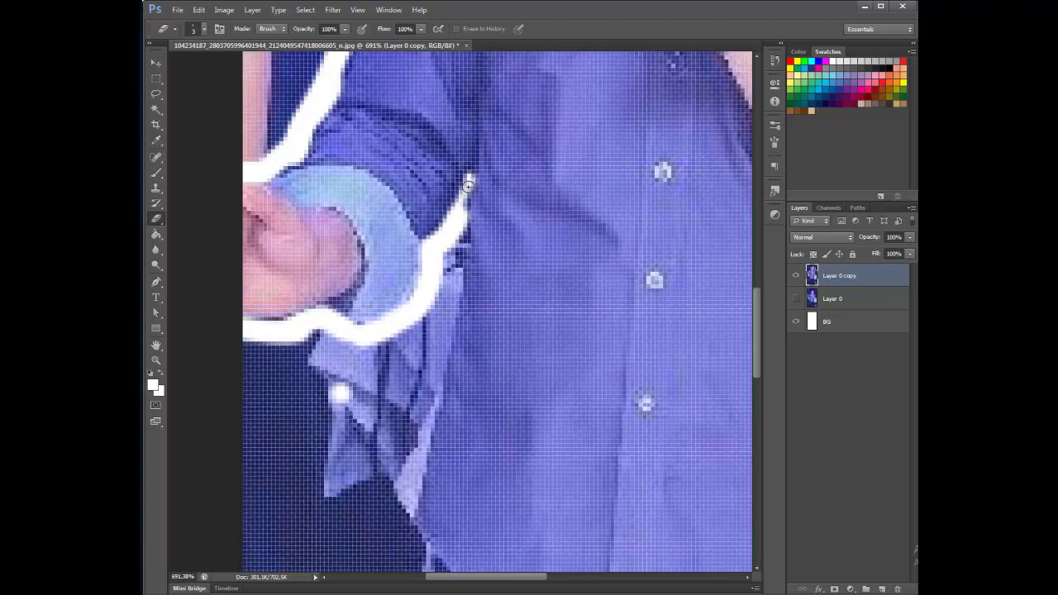
pyautogui.moveTo(461, 221); pyautogui.dragTo(417, 466)
pyautogui.moveTo(559, 409); pyautogui.dragTo(482, 219)
pyautogui.moveTo(385, 229)
pyautogui.mouseDown()
pyautogui.moveTo(372, 317)
pyautogui.moveTo(385, 368)
pyautogui.moveTo(375, 430)
pyautogui.mouseUp()
pyautogui.scroll(-3, 453, 385)
pyautogui.scroll(4, 477, 418)
pyautogui.scroll(-2, 477, 419)
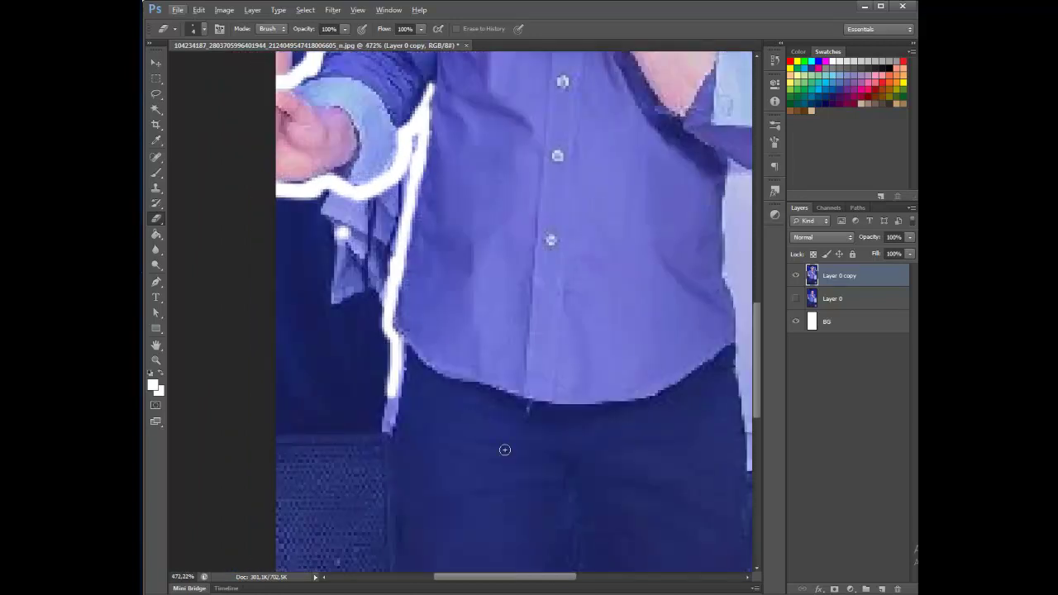
# Enlarge the eraser to 14 px and erase the background along the outer trouser leg to the image's bottom edge.
pyautogui.moveTo(512, 466); pyautogui.dragTo(504, 328)
pyautogui.rightClick(477, 307)
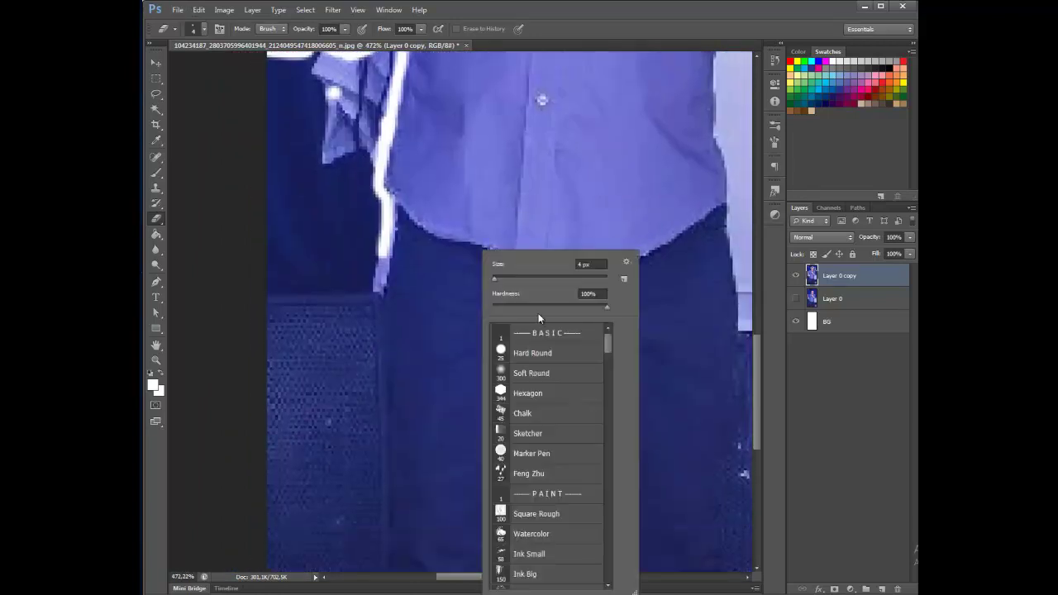
pyautogui.click(509, 282)
pyautogui.moveTo(372, 241)
pyautogui.mouseDown()
pyautogui.moveTo(357, 378)
pyautogui.moveTo(362, 514)
pyautogui.mouseUp()
pyautogui.moveTo(429, 401); pyautogui.dragTo(469, 195)
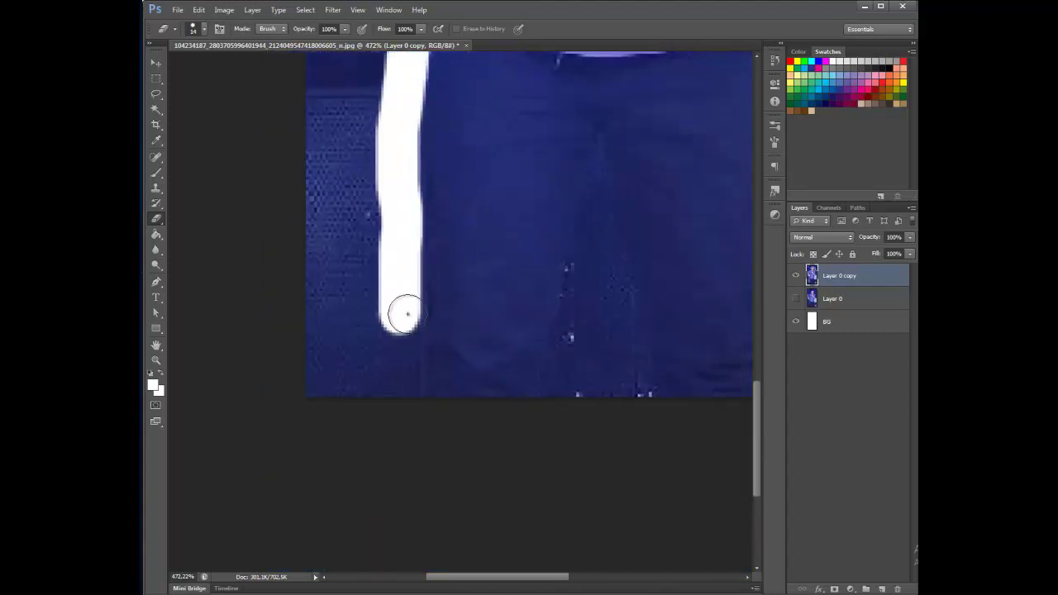
pyautogui.moveTo(397, 297); pyautogui.dragTo(398, 410)
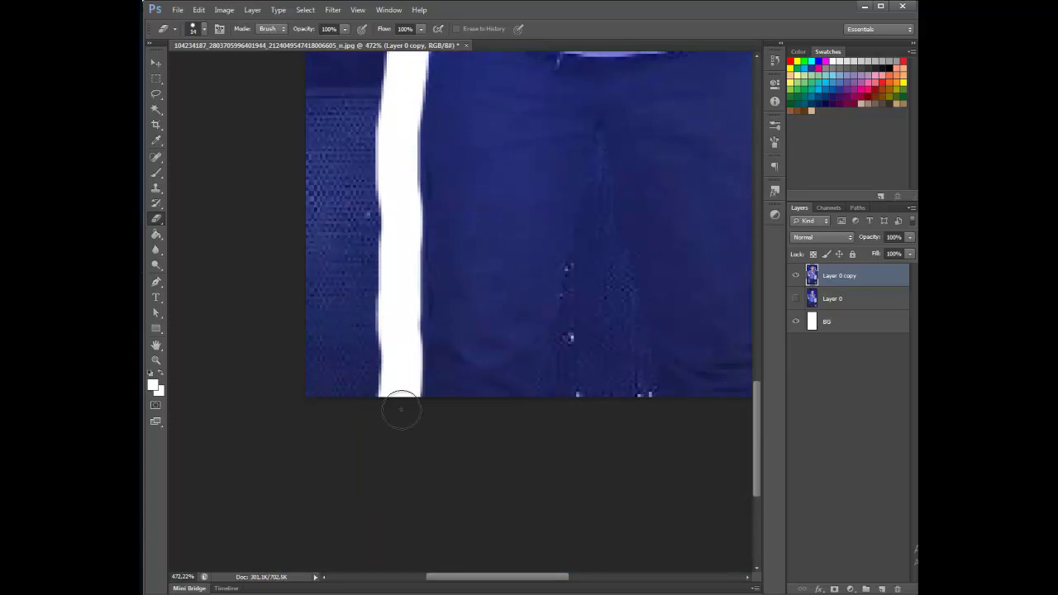
# Erase the background between the trouser legs, outlining both inner edges with a small brush and filling the gap with 9 px.
pyautogui.moveTo(668, 195)
pyautogui.mouseDown()
pyautogui.moveTo(498, 371)
pyautogui.moveTo(375, 300)
pyautogui.moveTo(470, 307)
pyautogui.moveTo(465, 274)
pyautogui.moveTo(434, 263)
pyautogui.mouseUp()
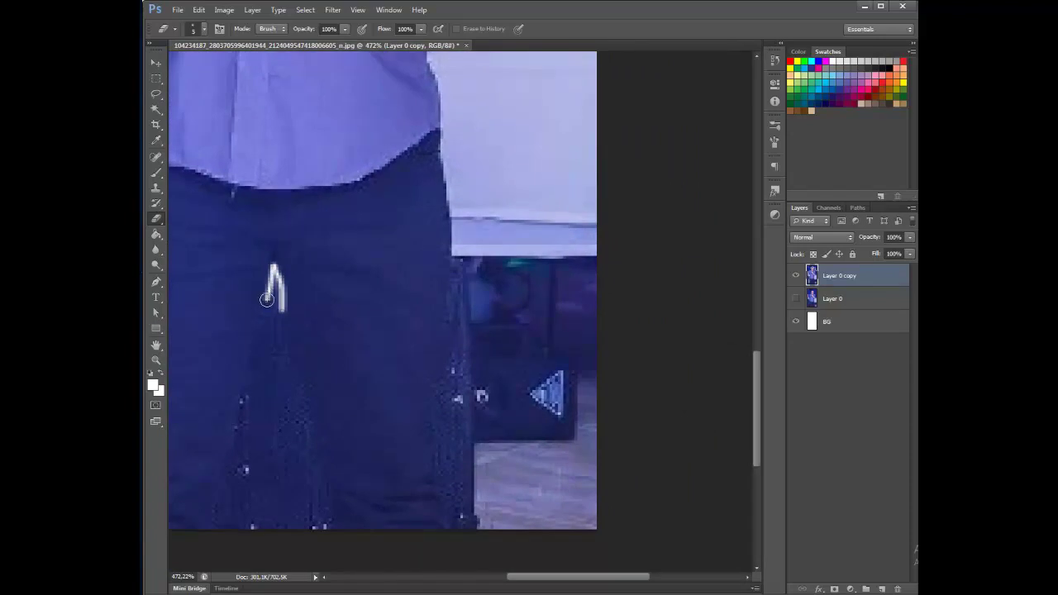
pyautogui.moveTo(270, 294); pyautogui.dragTo(215, 526)
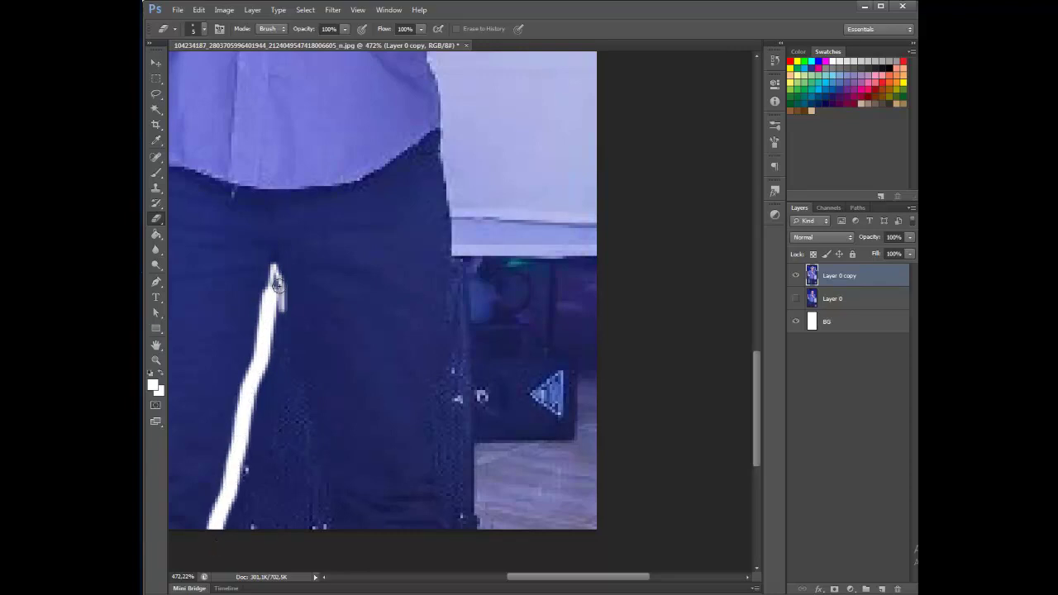
pyautogui.moveTo(273, 283)
pyautogui.mouseDown()
pyautogui.moveTo(272, 323)
pyautogui.moveTo(274, 277)
pyautogui.moveTo(324, 539)
pyautogui.mouseUp()
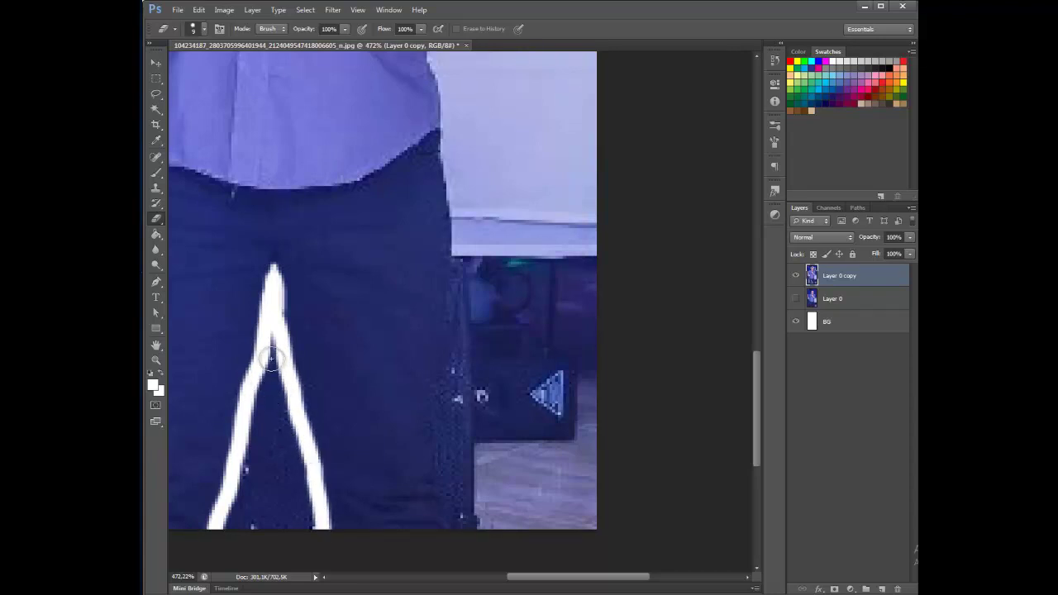
pyautogui.moveTo(279, 343)
pyautogui.mouseDown()
pyautogui.moveTo(309, 552)
pyautogui.moveTo(300, 478)
pyautogui.moveTo(267, 410)
pyautogui.moveTo(269, 386)
pyautogui.moveTo(266, 461)
pyautogui.moveTo(243, 541)
pyautogui.moveTo(239, 531)
pyautogui.moveTo(260, 461)
pyautogui.moveTo(276, 528)
pyautogui.mouseUp()
# Use a smaller eraser brush to remove the leftover background between the rolled cuff and the side of the shirt.
pyautogui.moveTo(446, 409); pyautogui.dragTo(609, 567)
pyautogui.moveTo(649, 383); pyautogui.dragTo(692, 257)
pyautogui.moveTo(305, 367); pyautogui.dragTo(605, 414)
pyautogui.press('[')
pyautogui.press('[')
pyautogui.press('[')
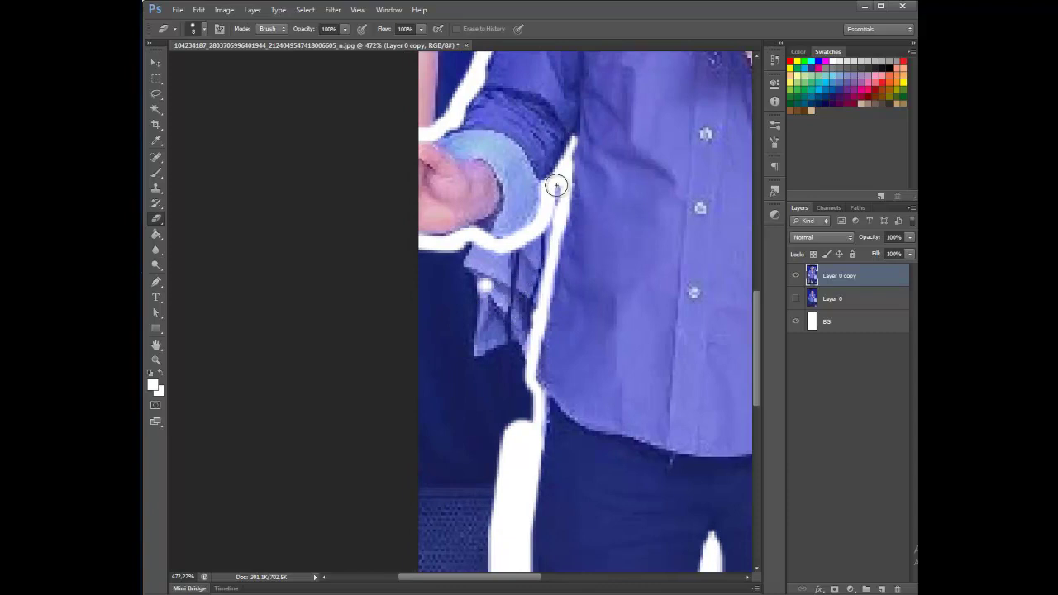
pyautogui.moveTo(560, 193)
pyautogui.mouseDown()
pyautogui.moveTo(543, 233)
pyautogui.moveTo(421, 255)
pyautogui.moveTo(544, 263)
pyautogui.mouseUp()
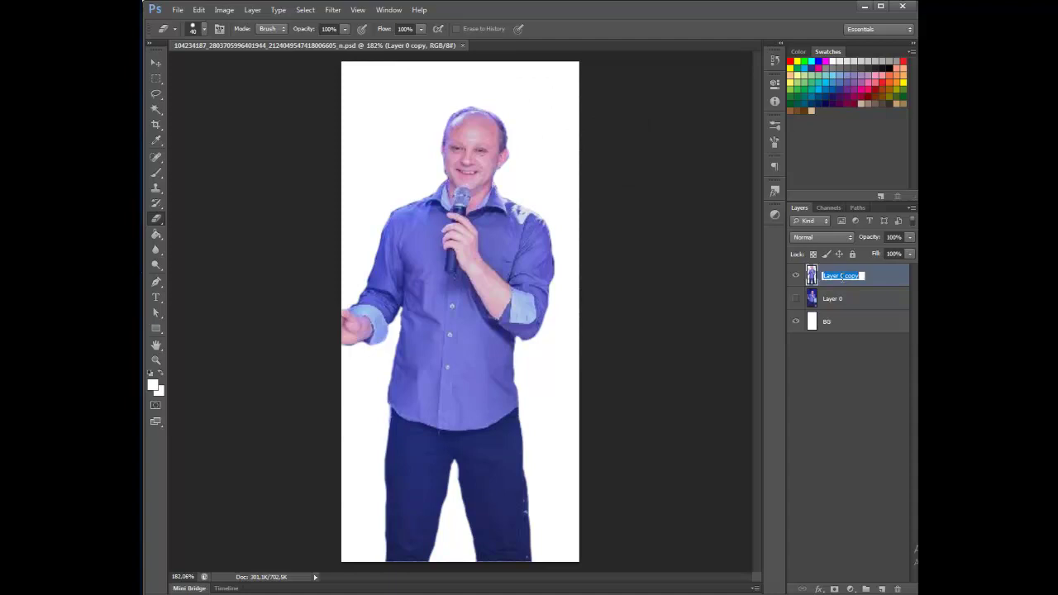
# Rename the cutout layer imagem and compare it with the original Layer 0 by switching their visibility back and forth.
pyautogui.write('Imagem')
pyautogui.press('Return')
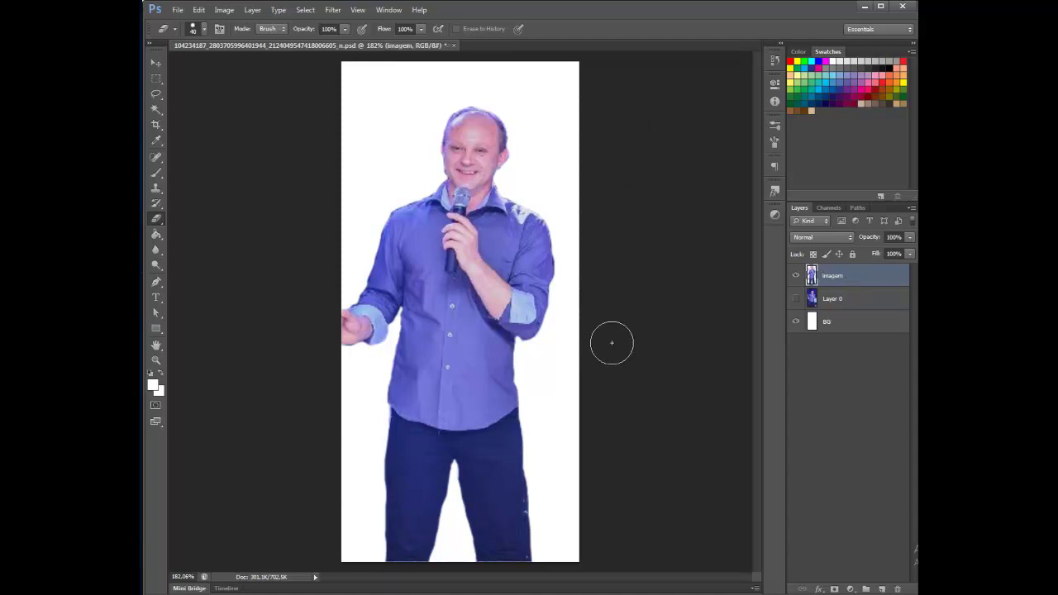
pyautogui.click(795, 276)
pyautogui.click(795, 298)
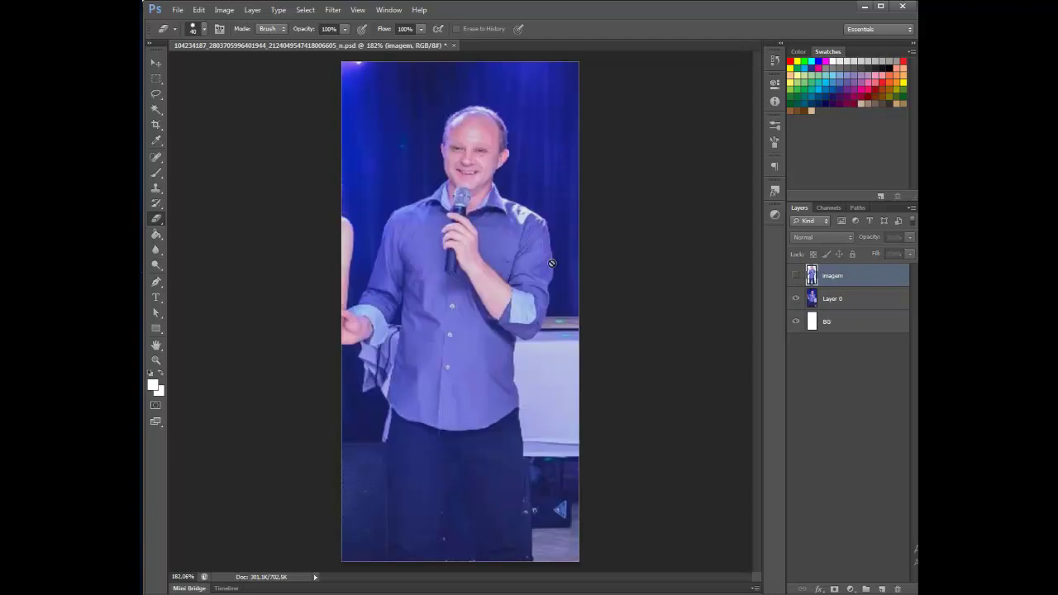
pyautogui.click(795, 299)
pyautogui.click(795, 276)
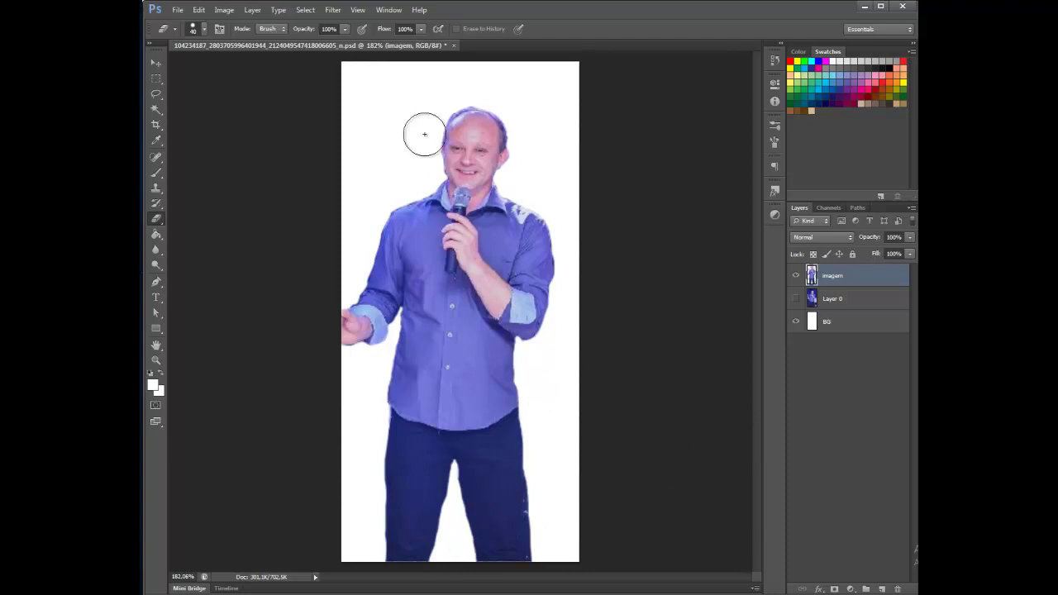
# Convert the document to Grayscale mode without merging the layers, discarding the color information.
pyautogui.click(226, 10)
pyautogui.moveTo(233, 25)
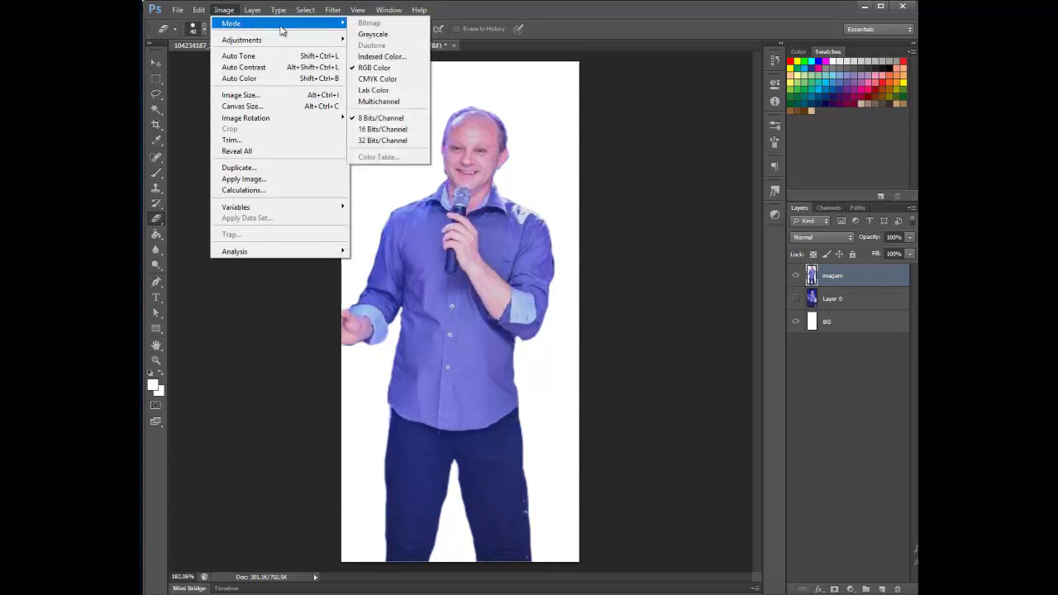
pyautogui.moveTo(325, 30)
pyautogui.click(372, 35)
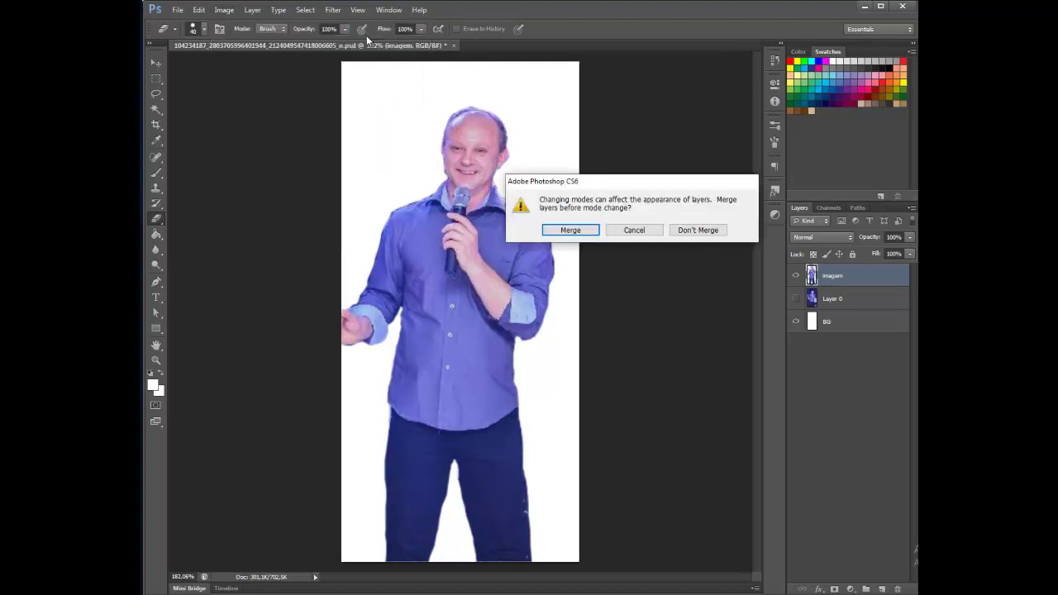
pyautogui.moveTo(600, 184); pyautogui.dragTo(520, 117)
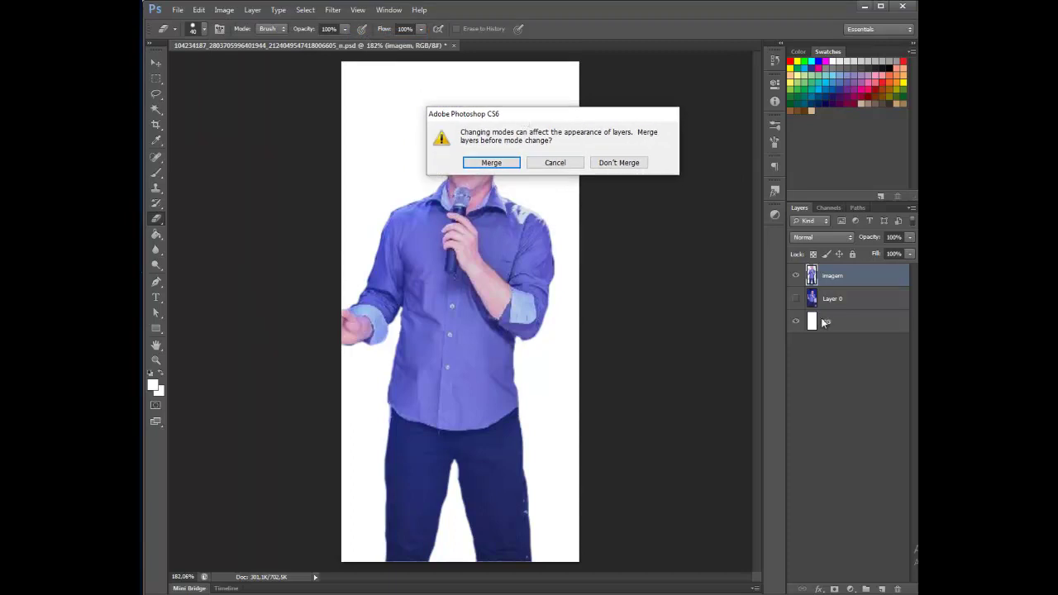
pyautogui.click(607, 164)
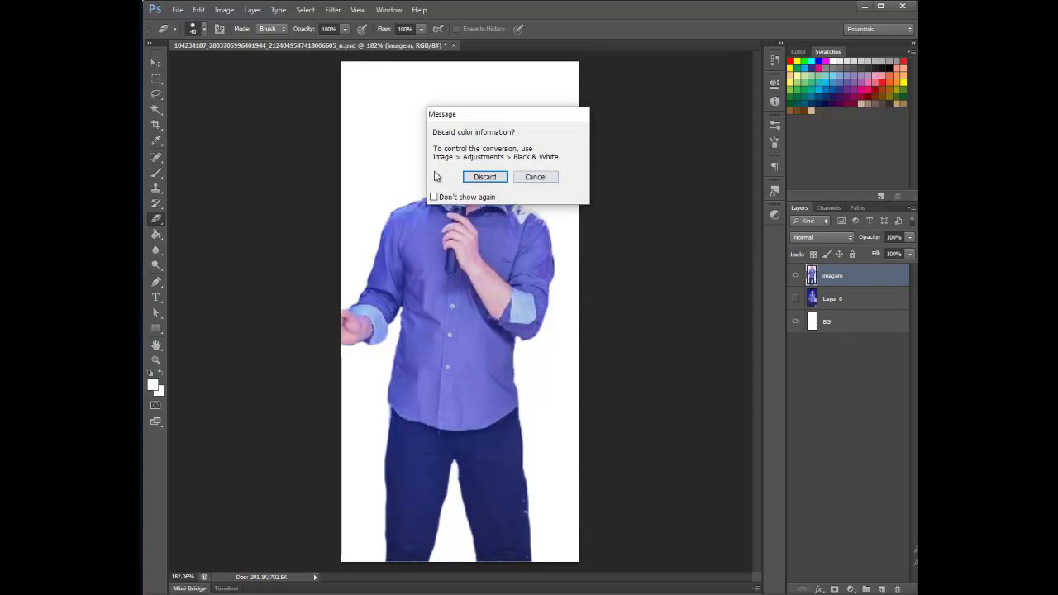
pyautogui.click(498, 177)
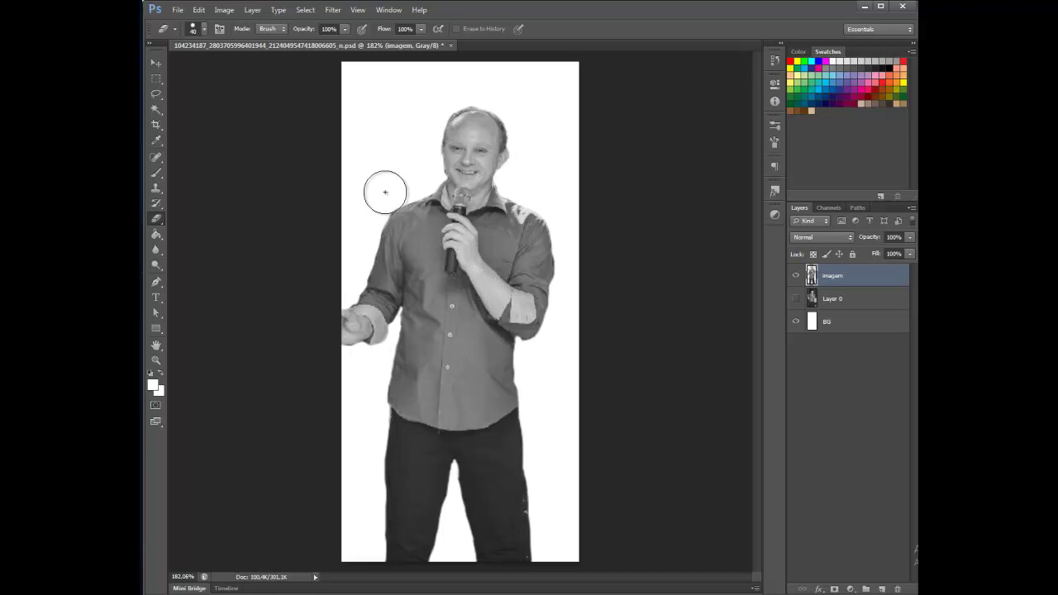
# Try the Threshold adjustment on the imagem layer at levels such as 85 and 74, and cancel it.
pyautogui.click(225, 10)
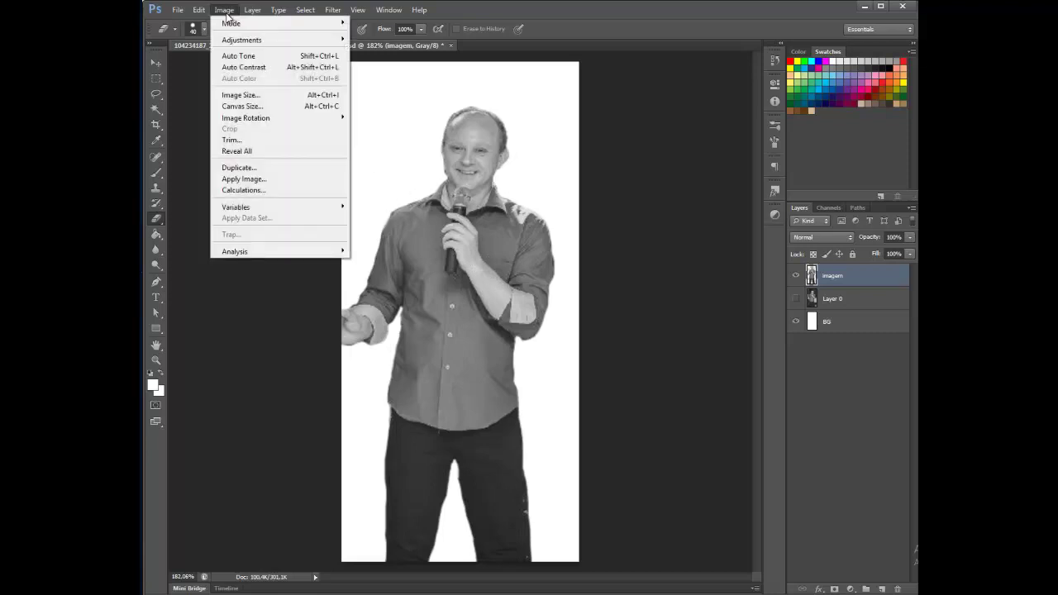
pyautogui.moveTo(238, 41)
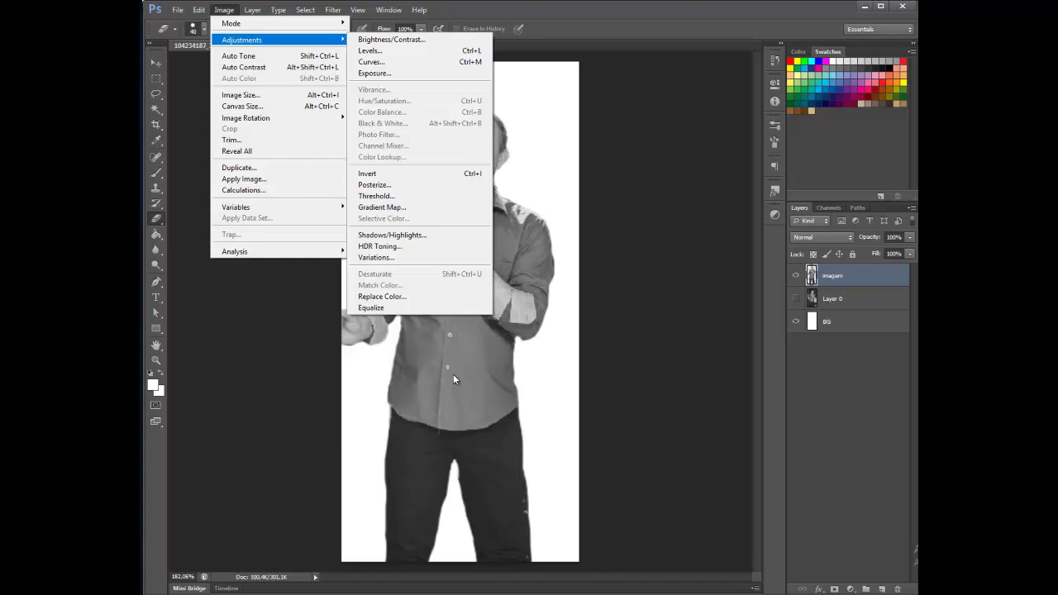
pyautogui.click(384, 197)
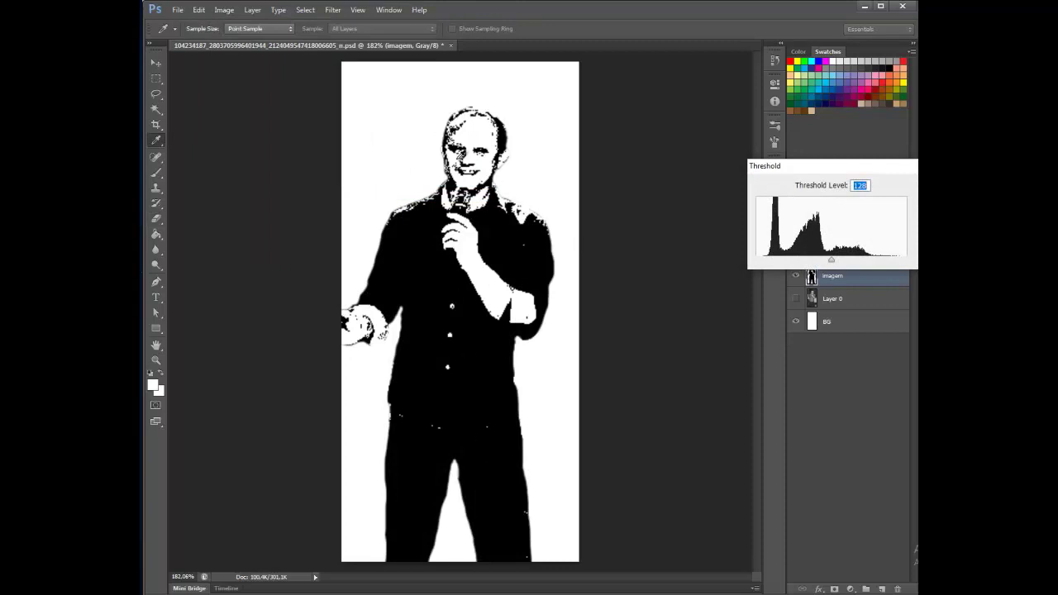
pyautogui.moveTo(876, 175); pyautogui.dragTo(606, 97)
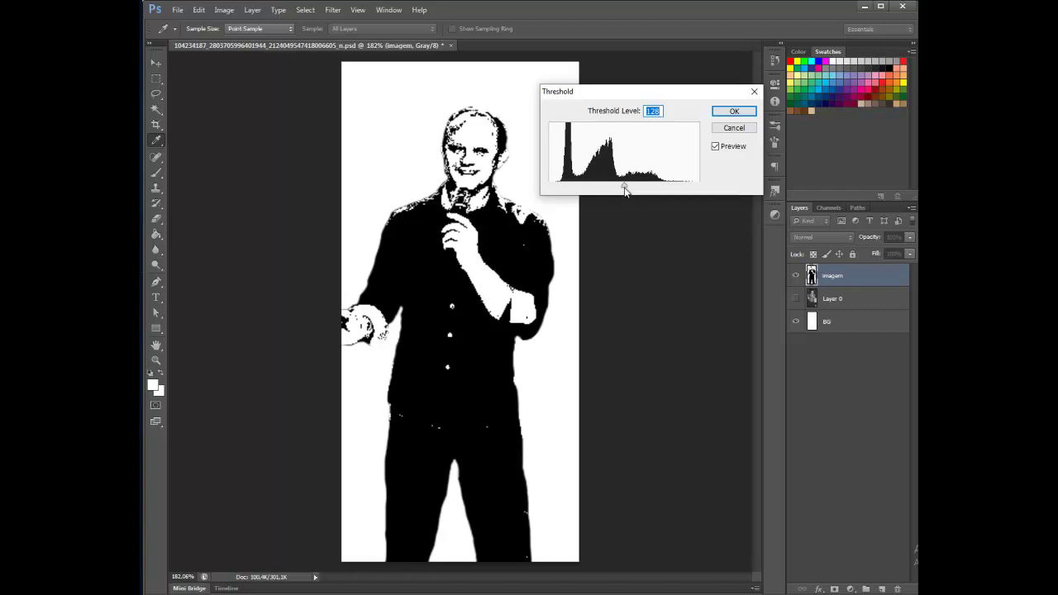
pyautogui.moveTo(625, 189); pyautogui.dragTo(598, 189)
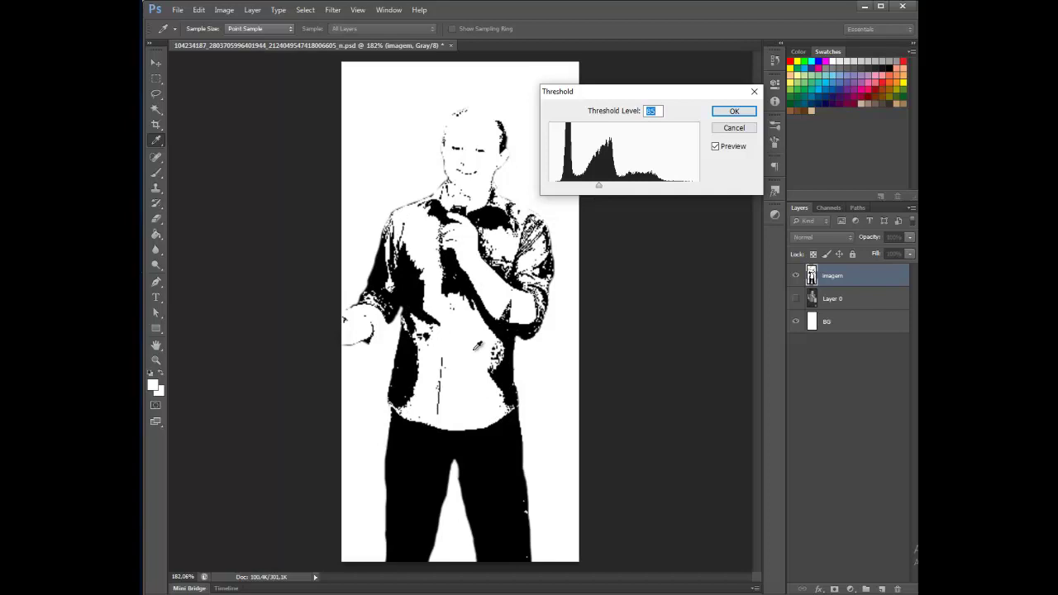
pyautogui.moveTo(599, 189); pyautogui.dragTo(591, 187)
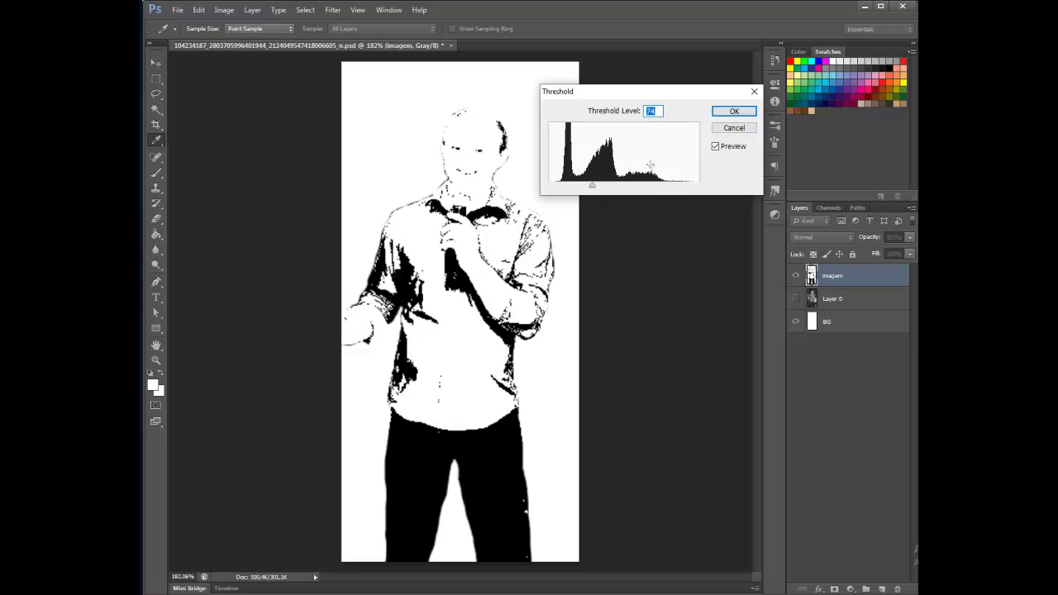
pyautogui.moveTo(593, 189)
pyautogui.mouseDown()
pyautogui.moveTo(563, 186)
pyautogui.moveTo(613, 185)
pyautogui.mouseUp()
pyautogui.press('Escape')
pyautogui.press('e')
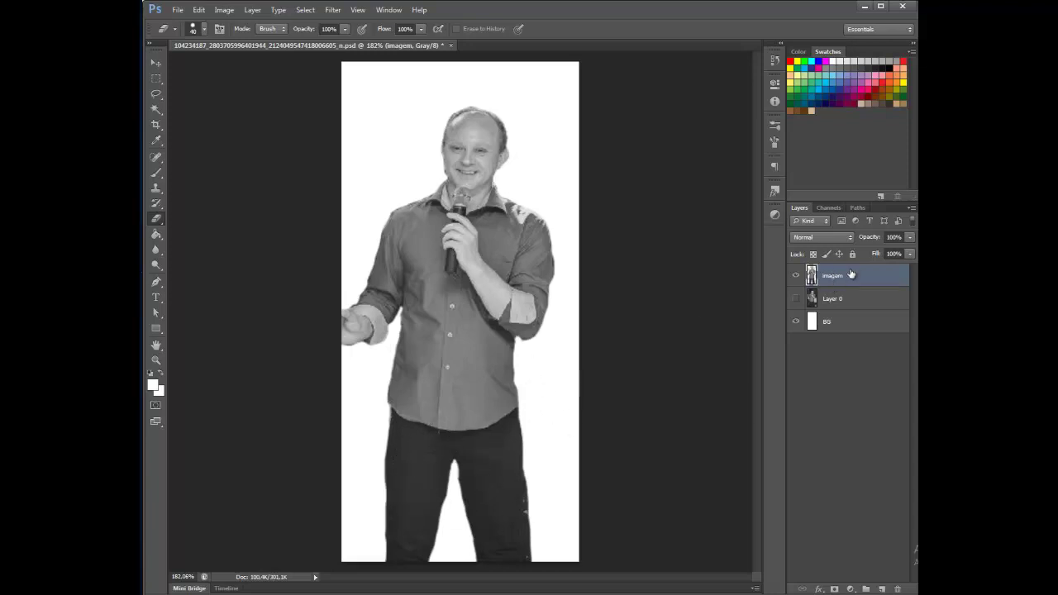
# Lasso the trousers with the shirt hem, copy the selection to a new layer, and hide the imagem layer.
pyautogui.click(157, 95)
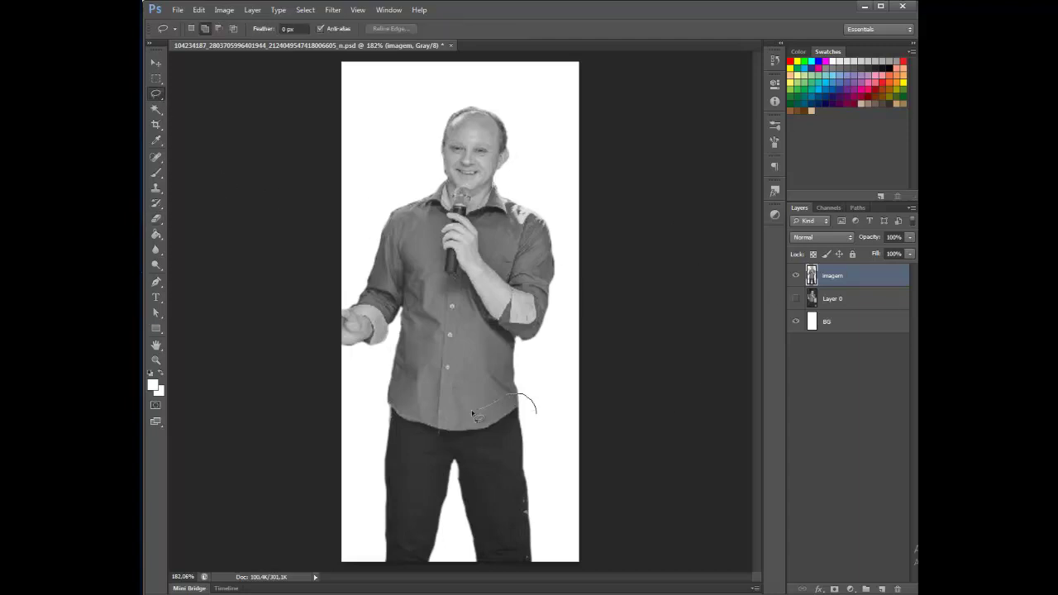
pyautogui.moveTo(410, 398)
pyautogui.mouseDown()
pyautogui.moveTo(368, 422)
pyautogui.moveTo(369, 566)
pyautogui.moveTo(394, 578)
pyautogui.moveTo(540, 582)
pyautogui.moveTo(569, 531)
pyautogui.moveTo(539, 406)
pyautogui.mouseUp()
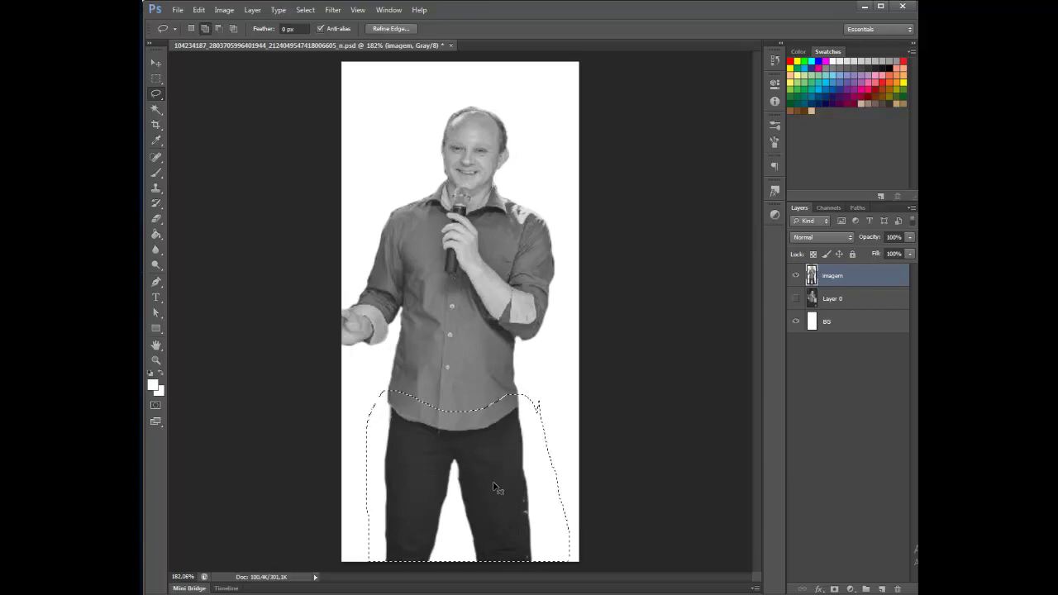
pyautogui.hotkey('ctrl', 'j')
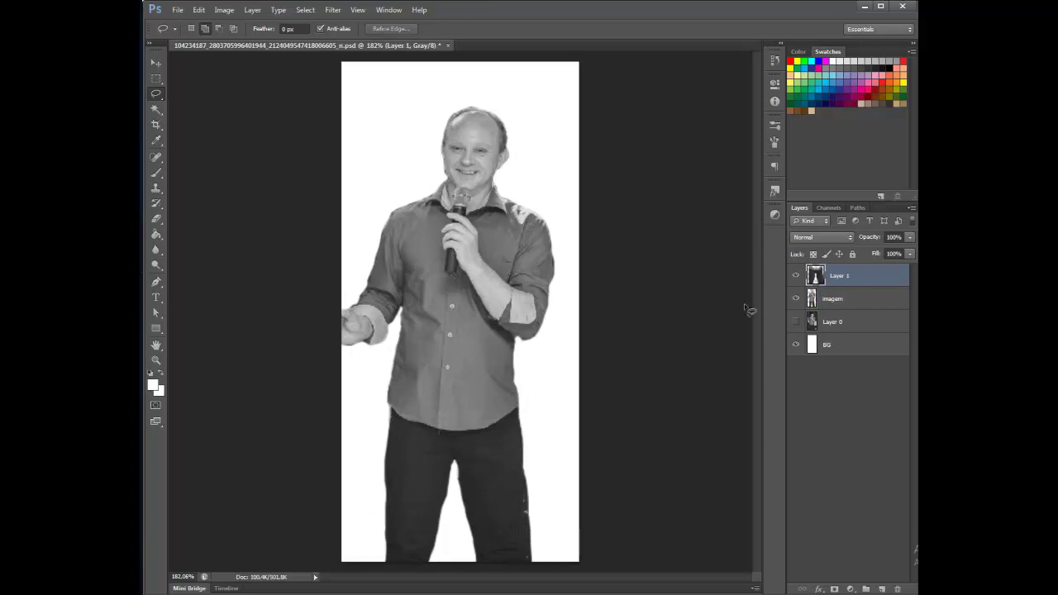
pyautogui.click(795, 299)
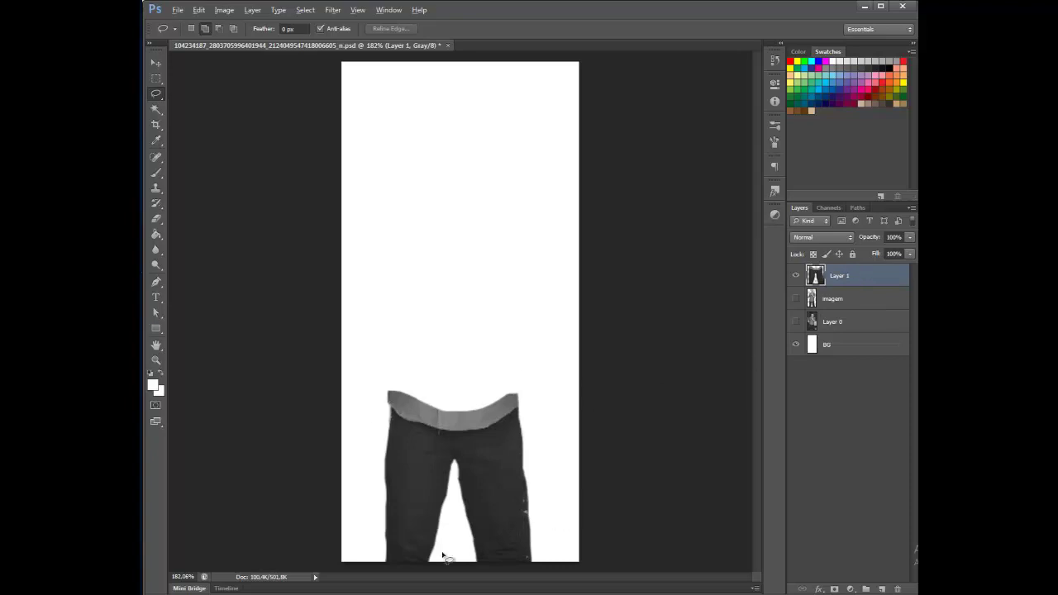
# Erase the strip of shirt above the waistline on the trousers layer with a 40 px eraser.
pyautogui.scroll(4, 447, 559)
pyautogui.click(156, 219)
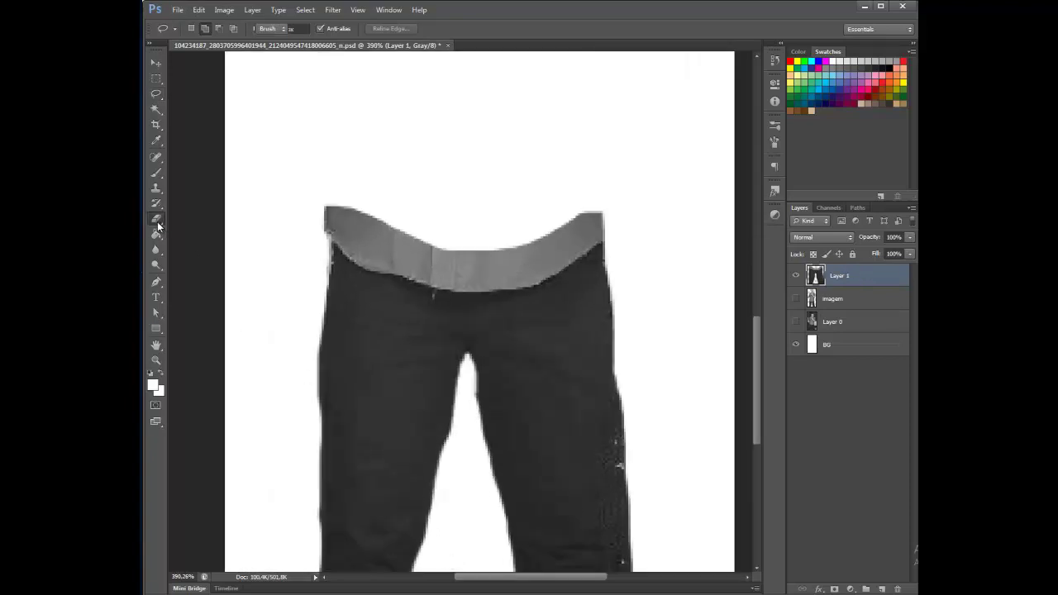
pyautogui.click(357, 201)
pyautogui.moveTo(358, 201)
pyautogui.mouseDown()
pyautogui.moveTo(382, 227)
pyautogui.moveTo(472, 244)
pyautogui.moveTo(534, 236)
pyautogui.moveTo(564, 212)
pyautogui.mouseUp()
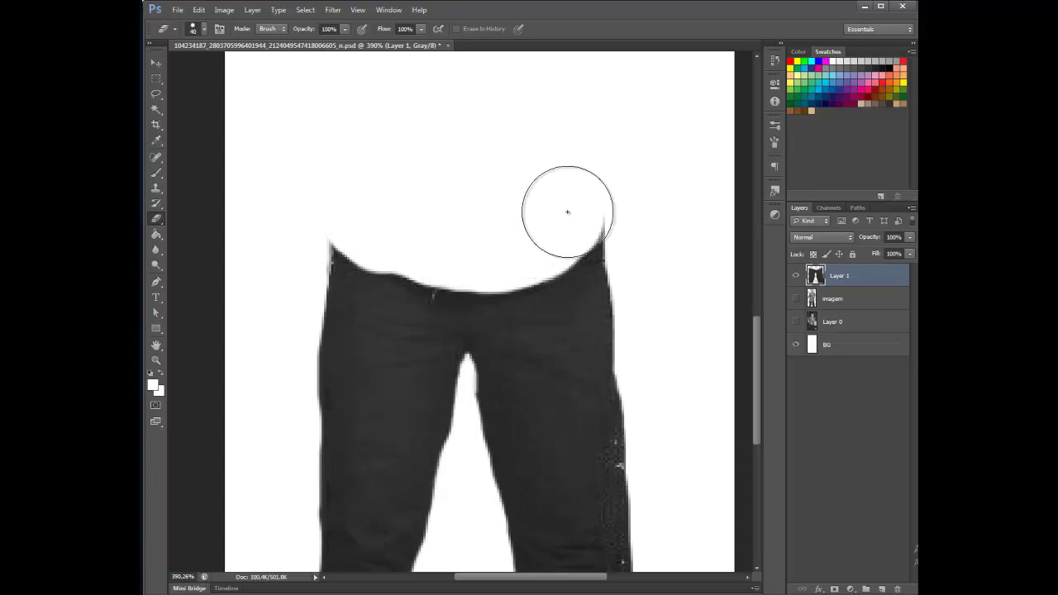
# Rename the trousers layer as calça.
pyautogui.keyDown('alt'); pyautogui.scroll(-3, 560, 277); pyautogui.keyUp('alt')
pyautogui.scroll(-1, 559, 277)
pyautogui.scroll(2, 593, 198)
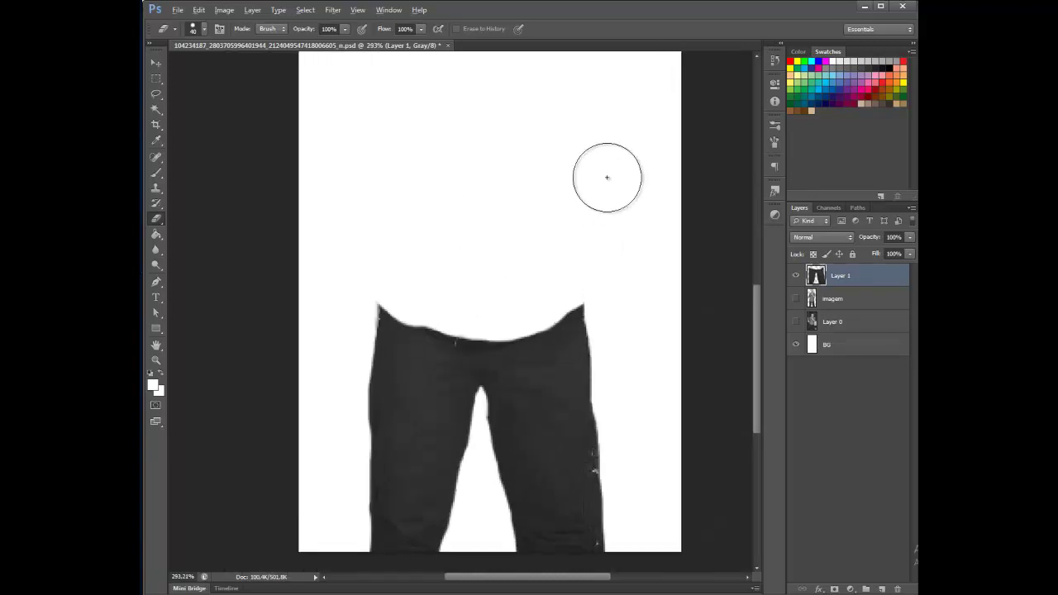
pyautogui.doubleClick(843, 276)
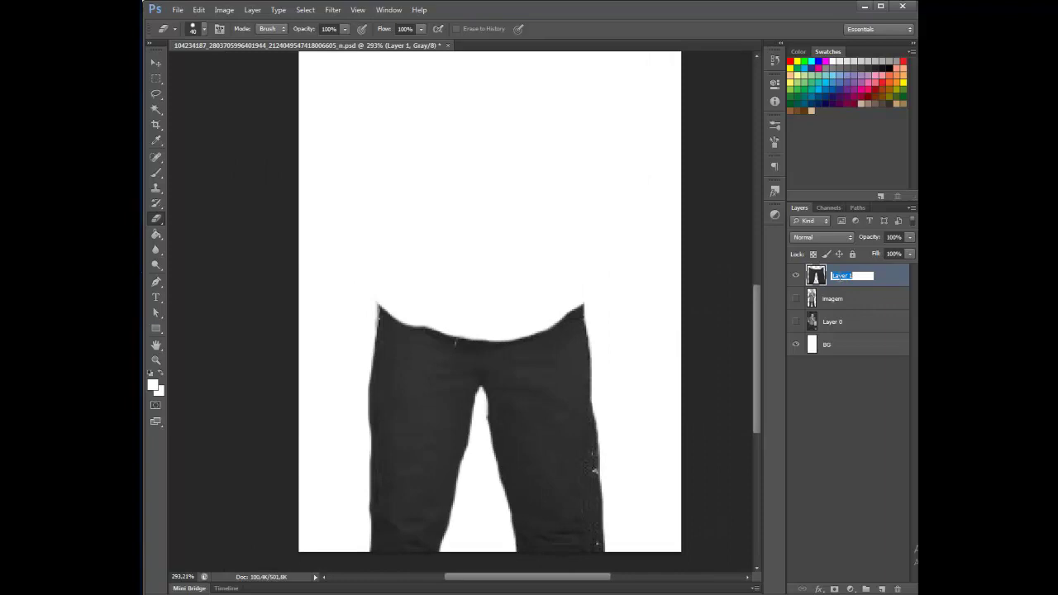
pyautogui.click(847, 292)
pyautogui.doubleClick(846, 275)
pyautogui.write('calça')
pyautogui.press('Return')
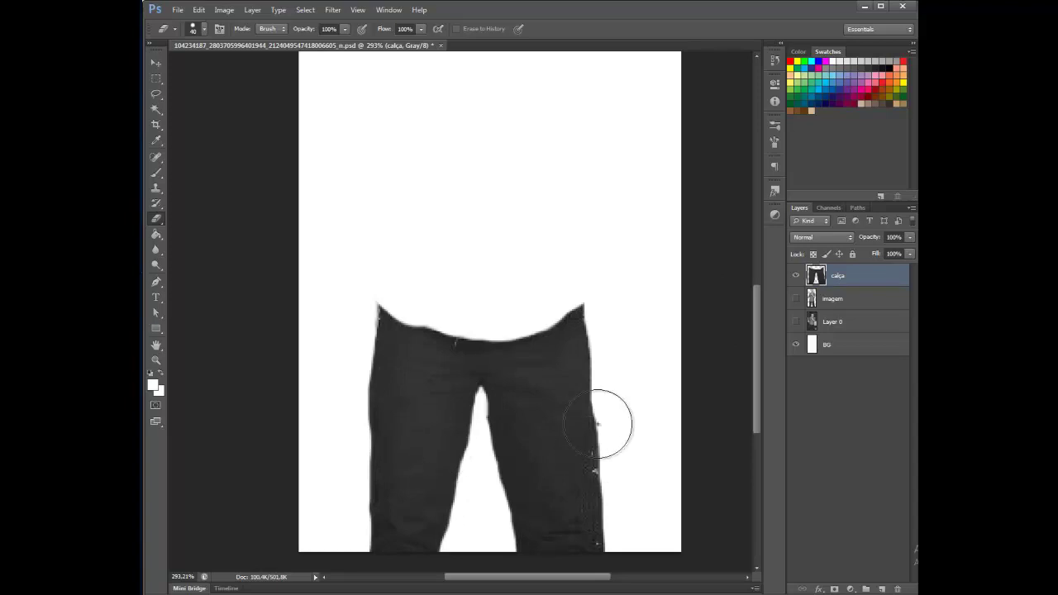
# Apply Levels to the calça layer with input black at 13, midtone at 1,00 and white at 57.
pyautogui.click(224, 10)
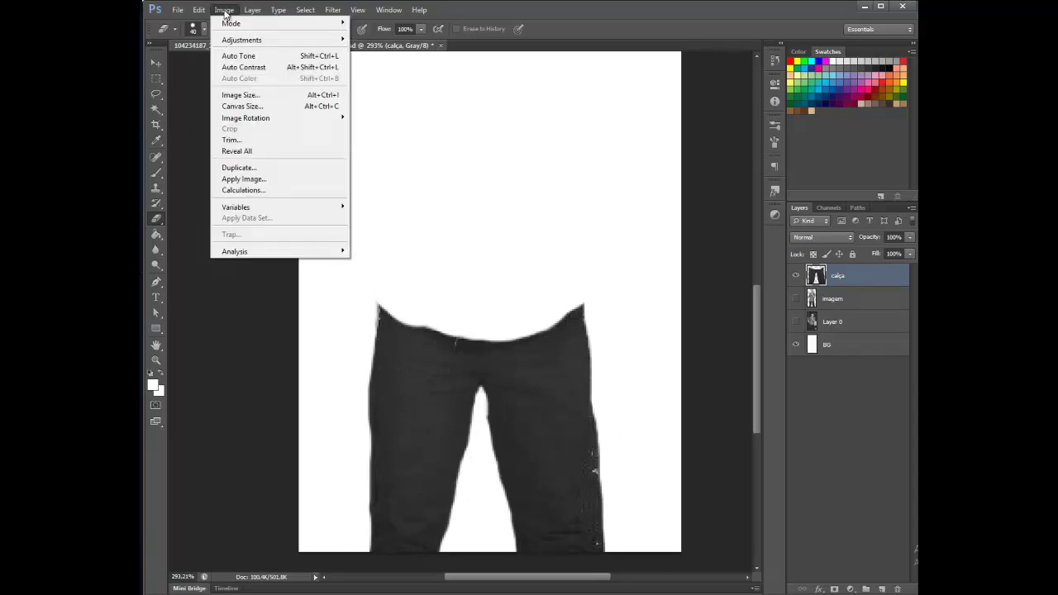
pyautogui.moveTo(231, 39)
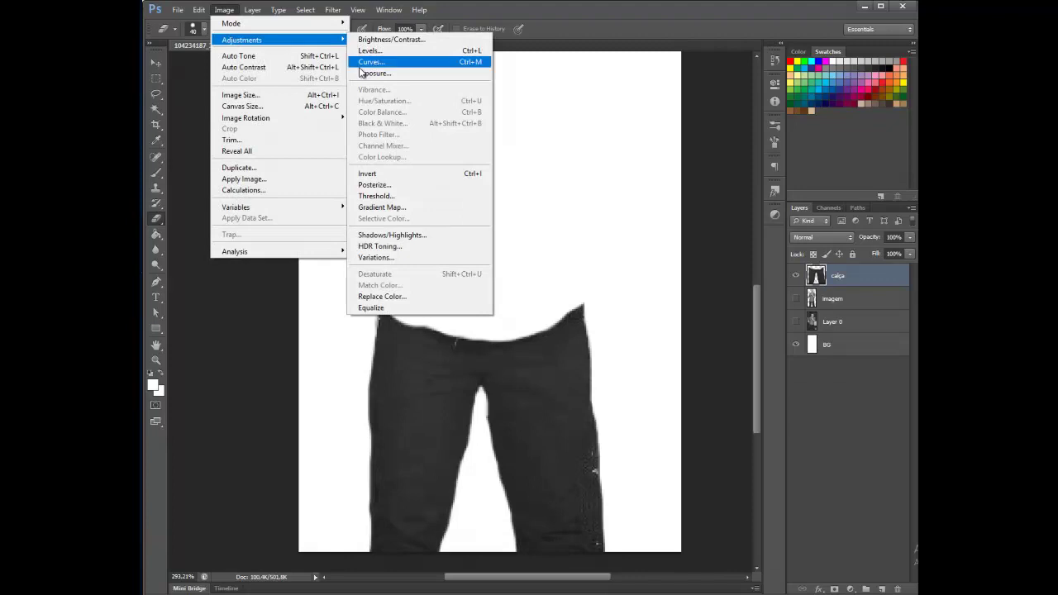
pyautogui.click(380, 51)
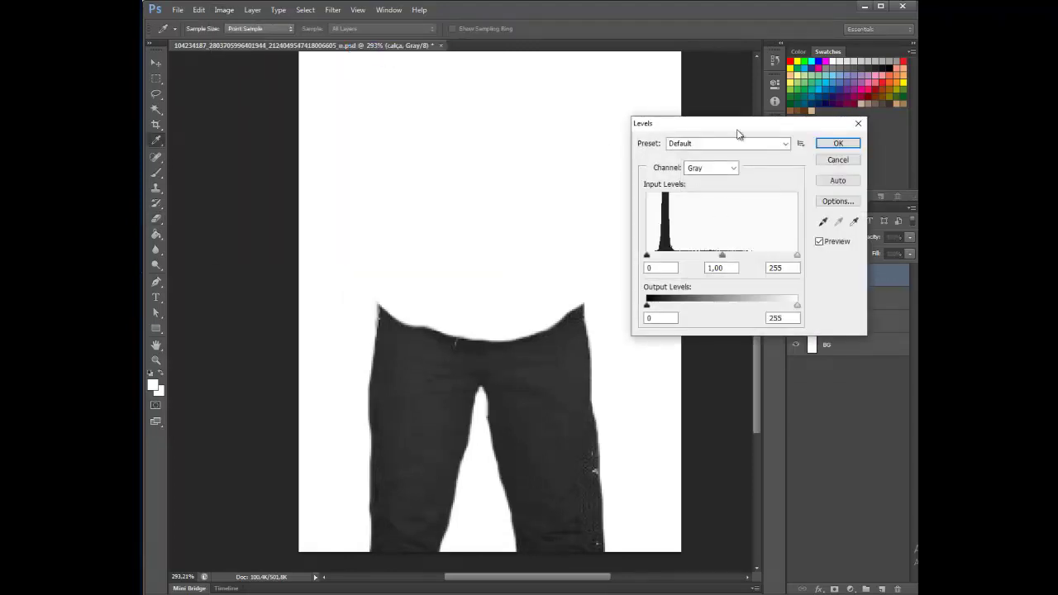
pyautogui.moveTo(745, 131); pyautogui.dragTo(710, 86)
pyautogui.moveTo(761, 210); pyautogui.dragTo(700, 205)
pyautogui.moveTo(612, 212)
pyautogui.mouseDown()
pyautogui.moveTo(633, 212)
pyautogui.moveTo(607, 211)
pyautogui.moveTo(618, 211)
pyautogui.mouseUp()
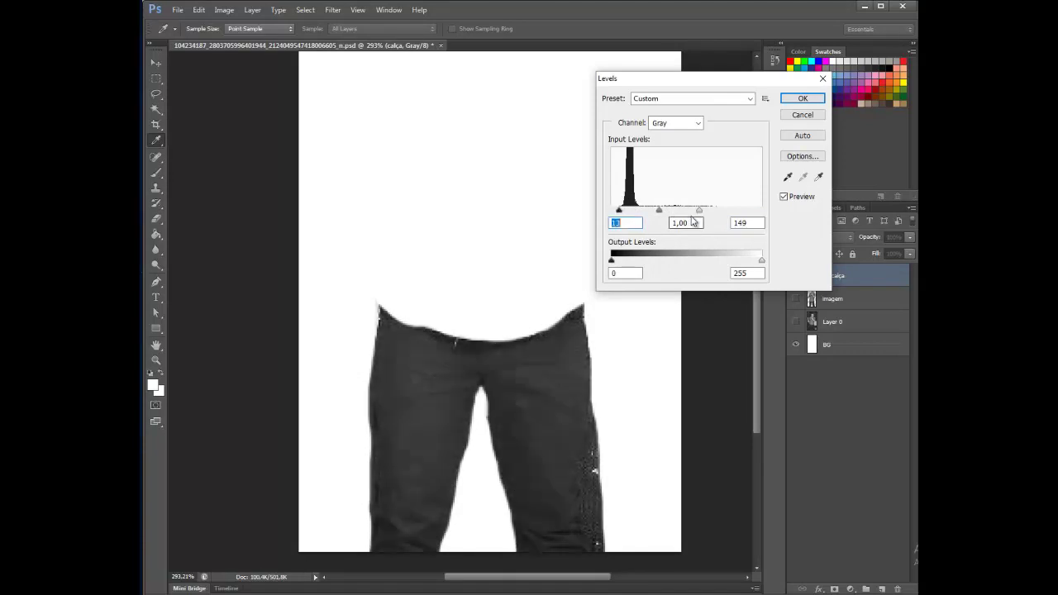
pyautogui.moveTo(699, 211); pyautogui.dragTo(645, 207)
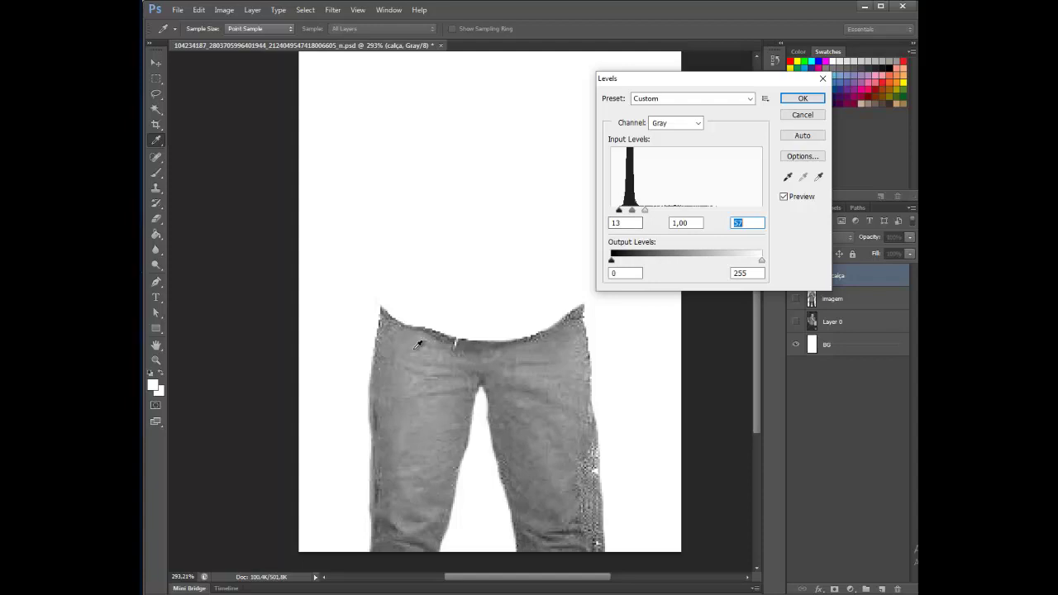
pyautogui.click(806, 97)
pyautogui.press('e')
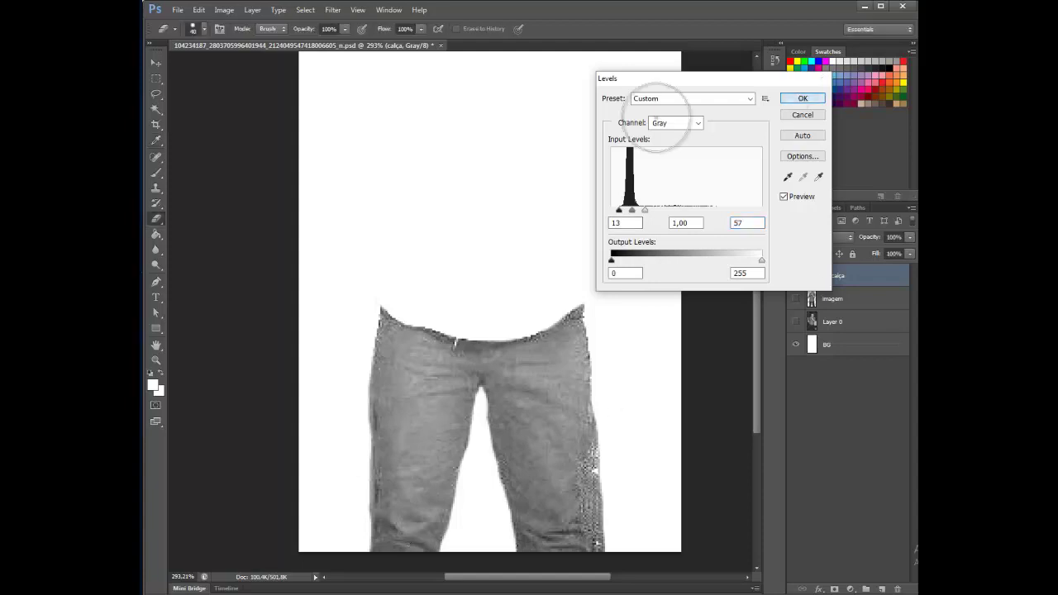
# Darken the fabric creases on the thighs, below the waistline and around the crotch with the Burn tool and a small brush.
pyautogui.click(156, 268)
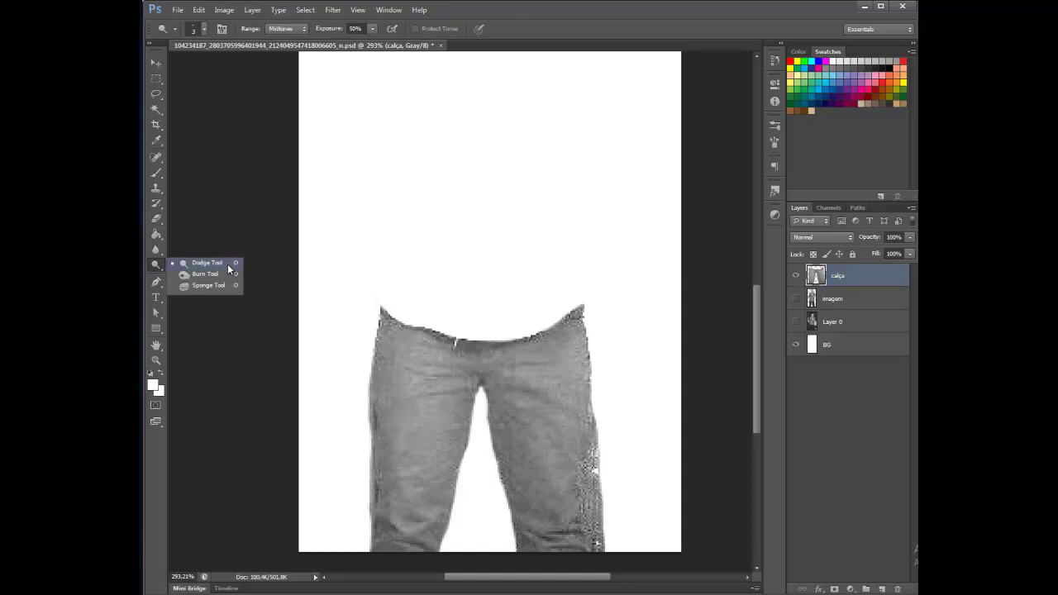
pyautogui.click(204, 274)
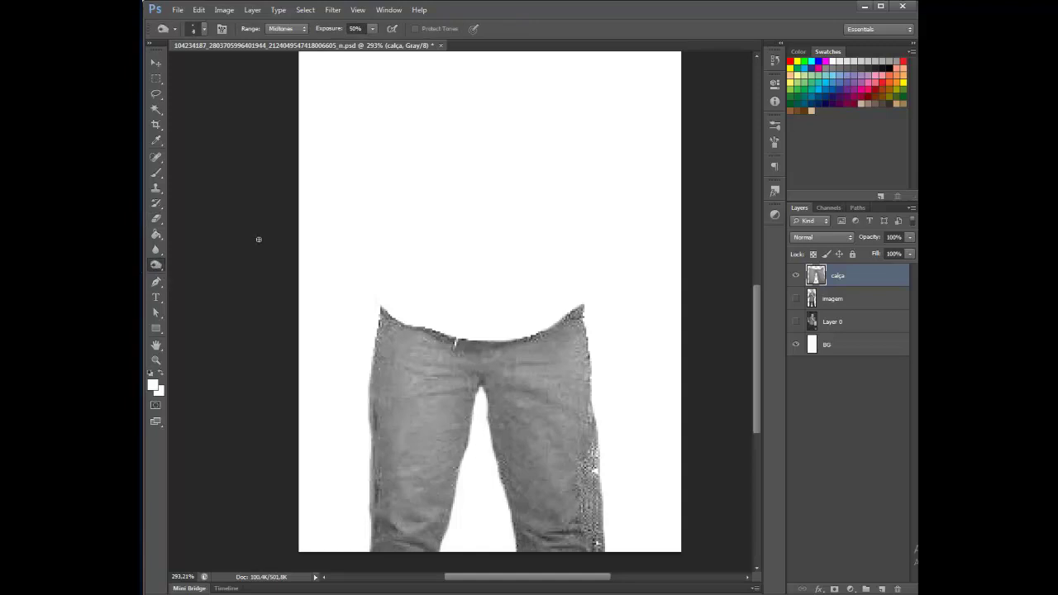
pyautogui.moveTo(408, 396); pyautogui.dragTo(460, 385)
pyautogui.click(160, 270)
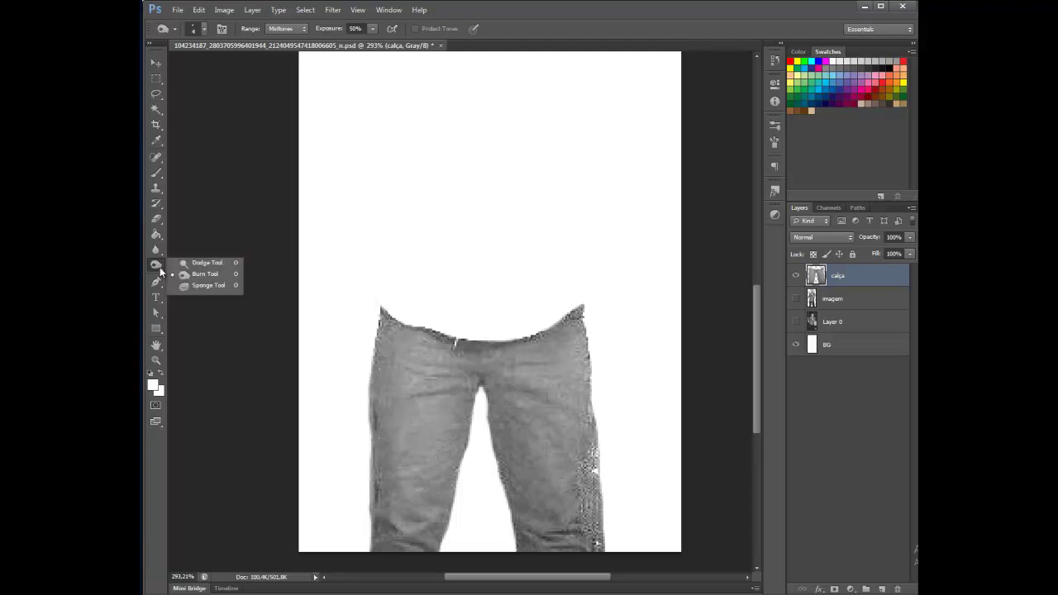
pyautogui.click(216, 277)
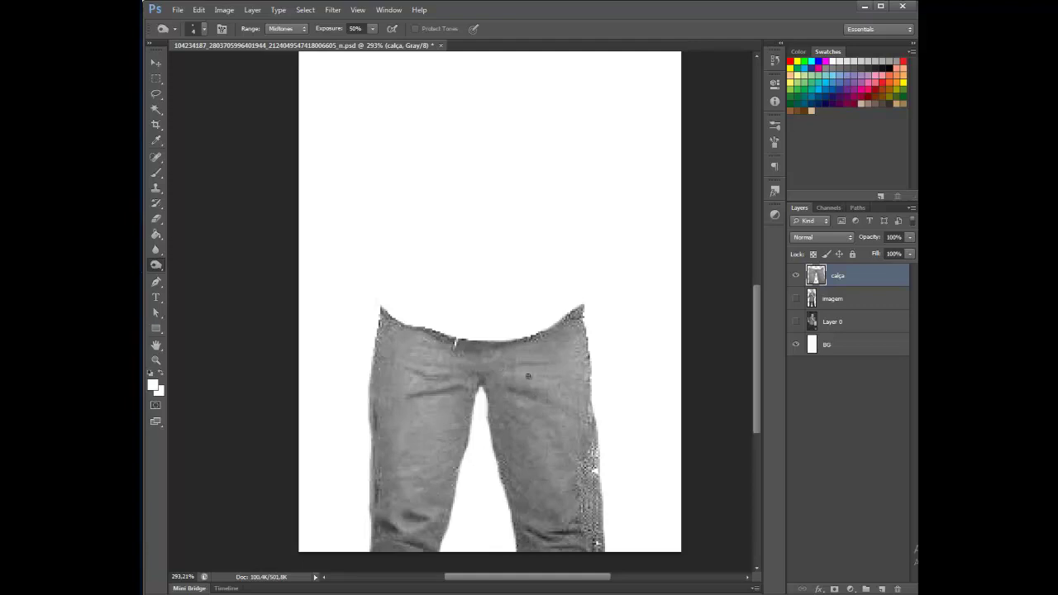
pyautogui.moveTo(530, 396); pyautogui.dragTo(538, 400)
pyautogui.moveTo(515, 364)
pyautogui.mouseDown()
pyautogui.moveTo(535, 363)
pyautogui.moveTo(476, 370)
pyautogui.moveTo(490, 350)
pyautogui.mouseUp()
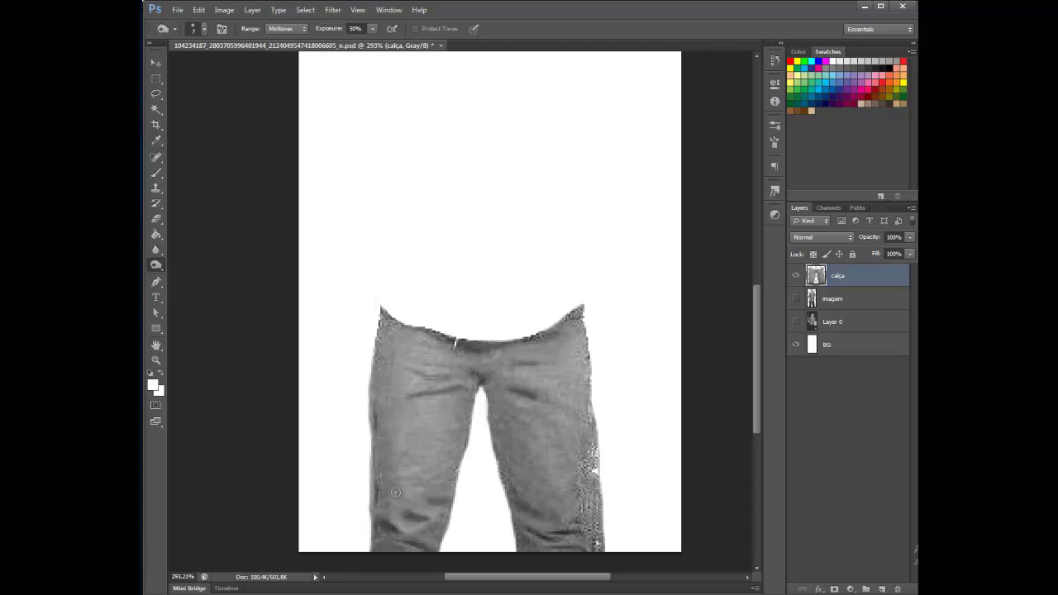
# Burn the outer edges and inner seams of both trouser legs with a 20 px brush.
pyautogui.moveTo(376, 432)
pyautogui.mouseDown()
pyautogui.moveTo(376, 407)
pyautogui.moveTo(382, 500)
pyautogui.moveTo(366, 359)
pyautogui.mouseUp()
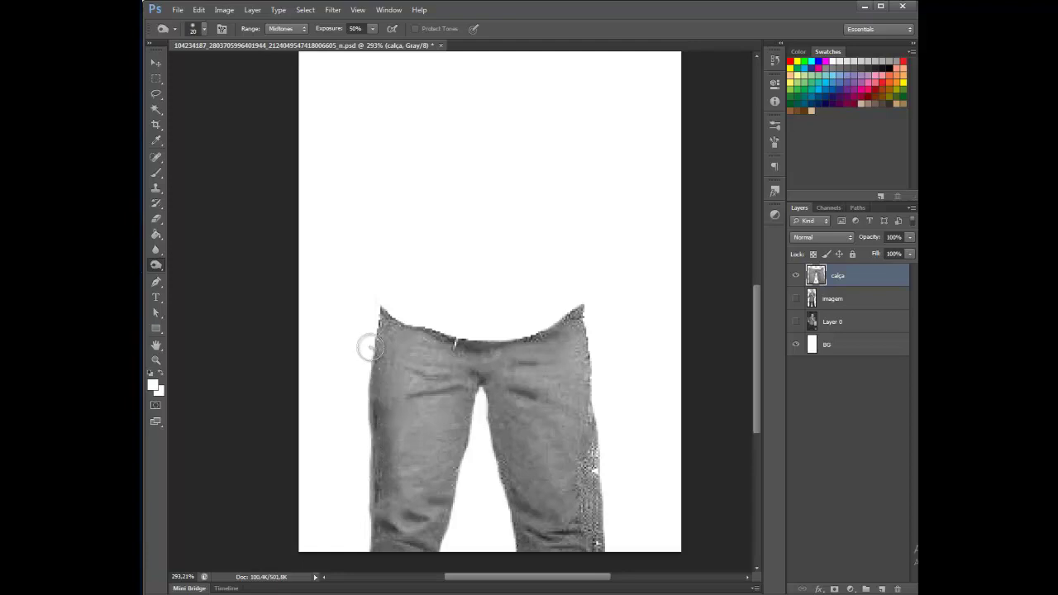
pyautogui.moveTo(593, 316); pyautogui.dragTo(596, 543)
pyautogui.moveTo(506, 487)
pyautogui.mouseDown()
pyautogui.moveTo(510, 501)
pyautogui.moveTo(485, 434)
pyautogui.mouseUp()
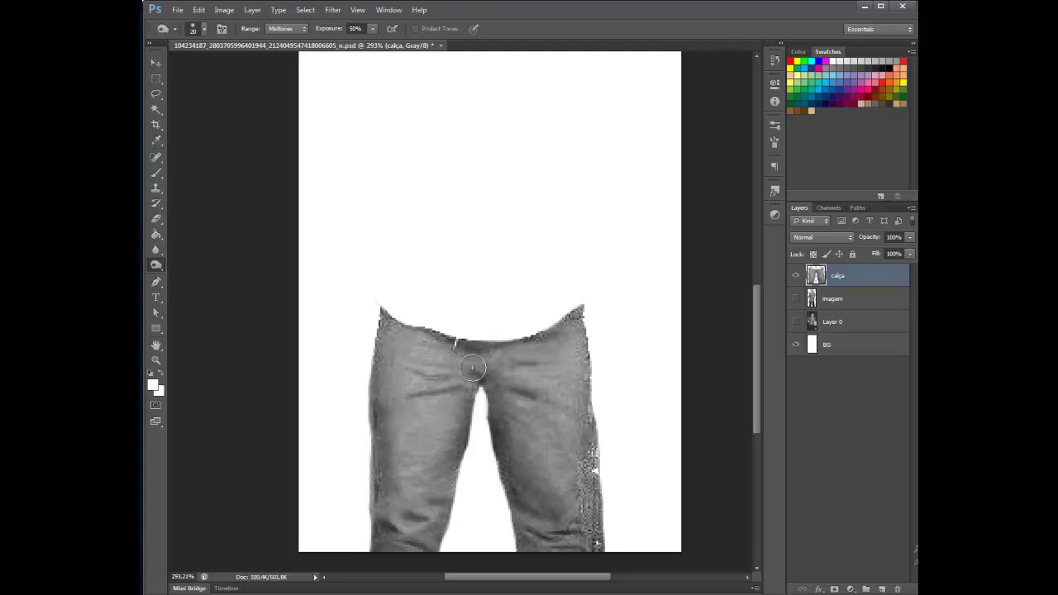
pyautogui.moveTo(473, 366); pyautogui.dragTo(472, 430)
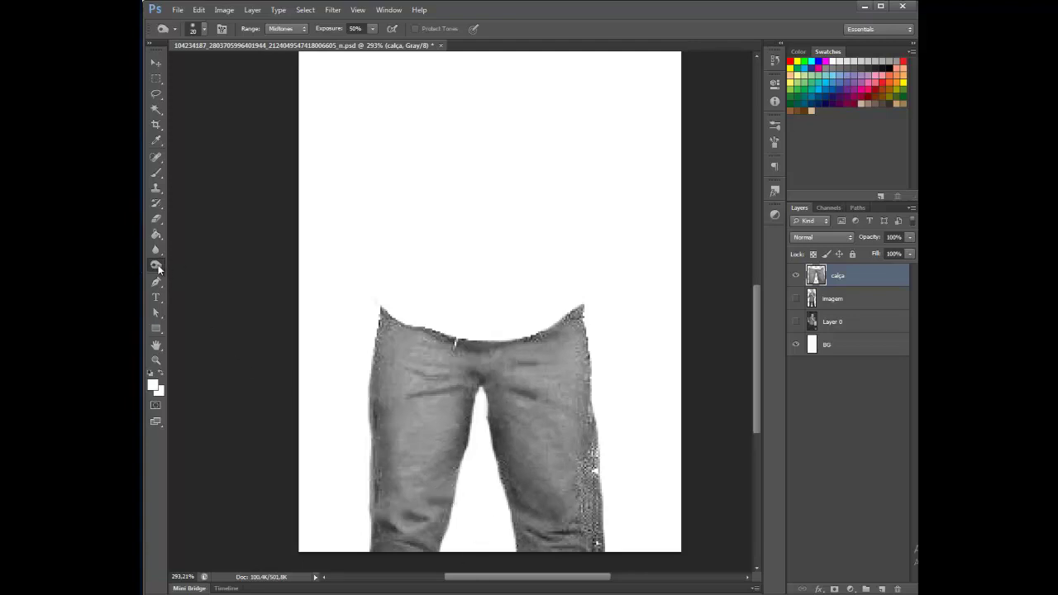
# Switch to the Dodge tool and set its brush to 11 px, keeping the hardness at 0%.
pyautogui.click(156, 266)
pyautogui.rightClick(158, 267)
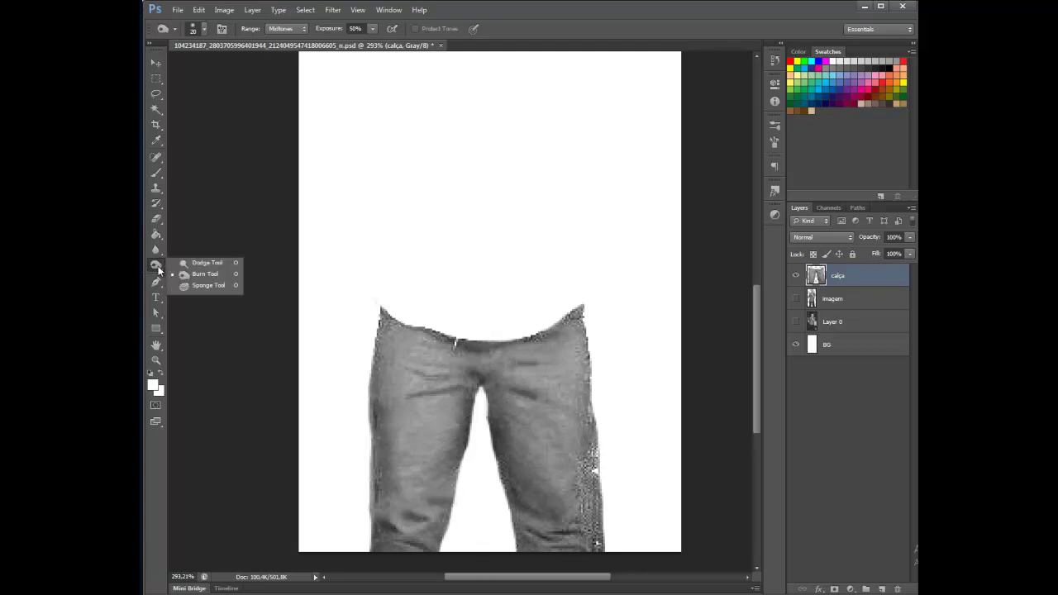
pyautogui.click(214, 230)
pyautogui.rightClick(158, 265)
pyautogui.click(198, 264)
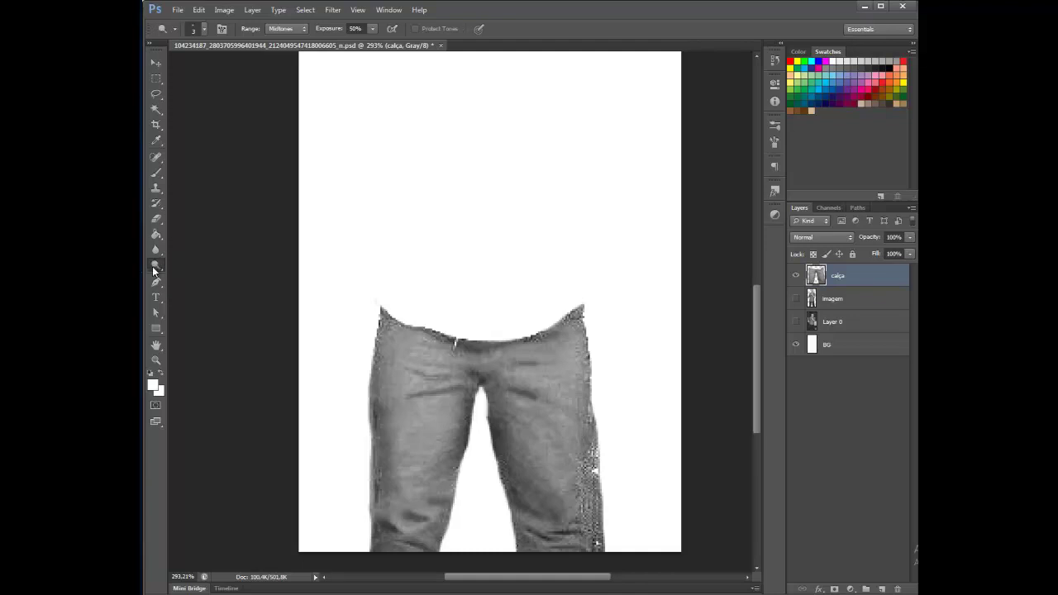
pyautogui.rightClick(155, 267)
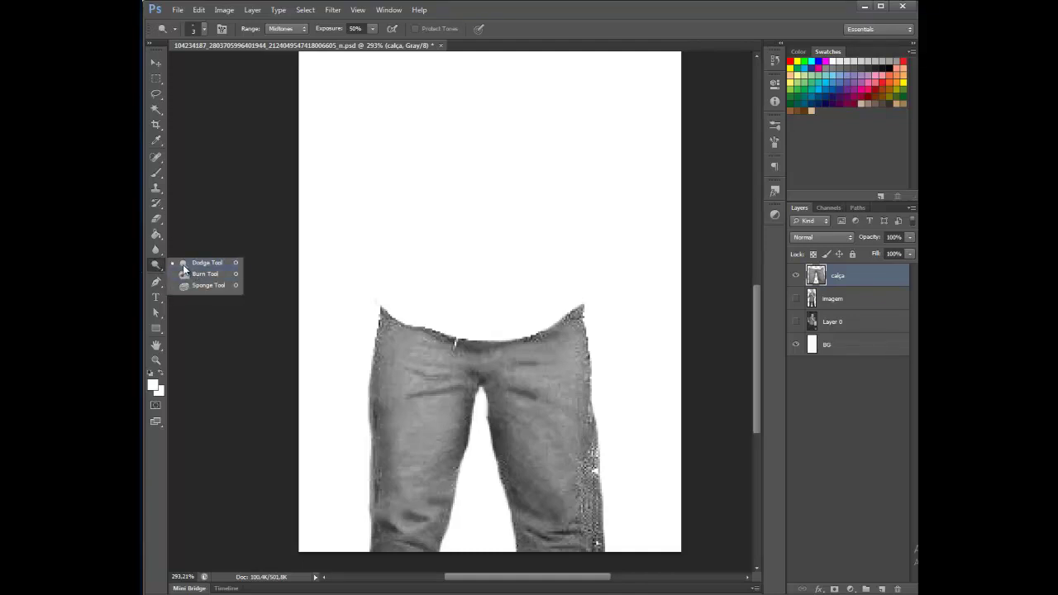
pyautogui.click(202, 264)
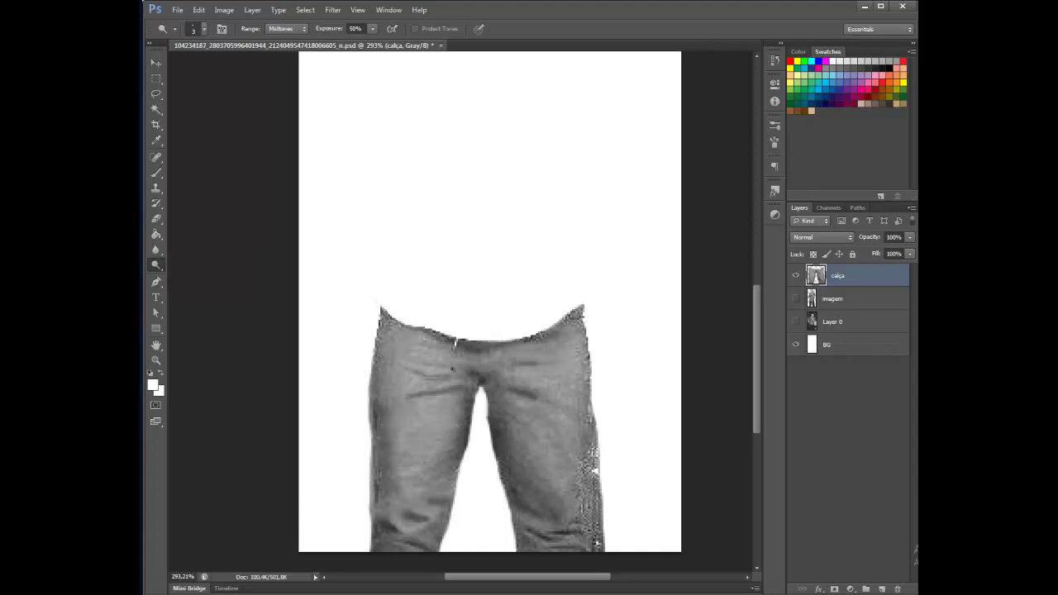
pyautogui.rightClick(469, 308)
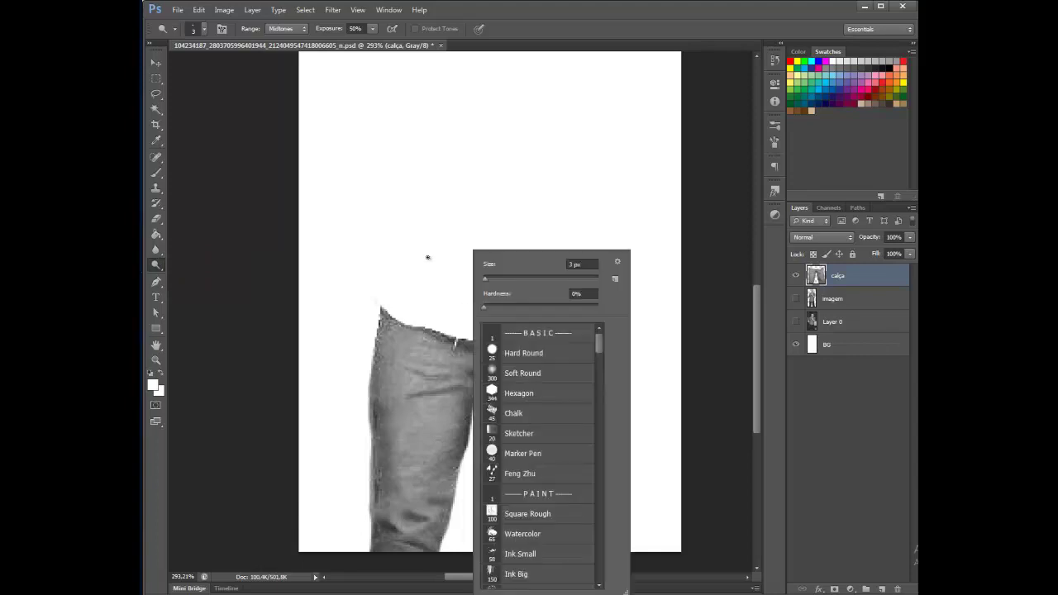
pyautogui.rightClick(428, 265)
pyautogui.click(452, 278)
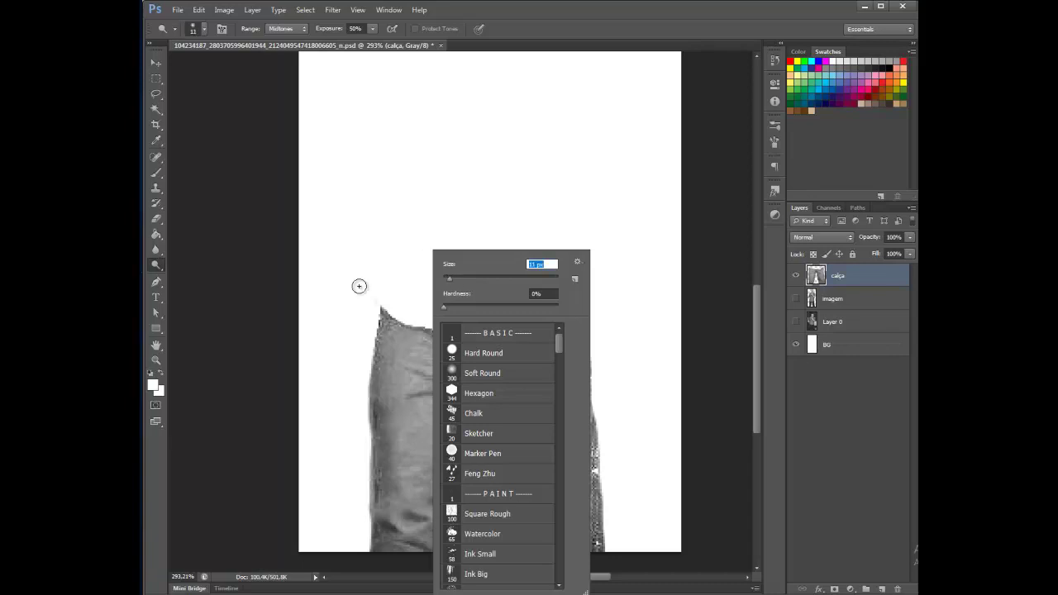
pyautogui.moveTo(444, 308); pyautogui.dragTo(465, 307)
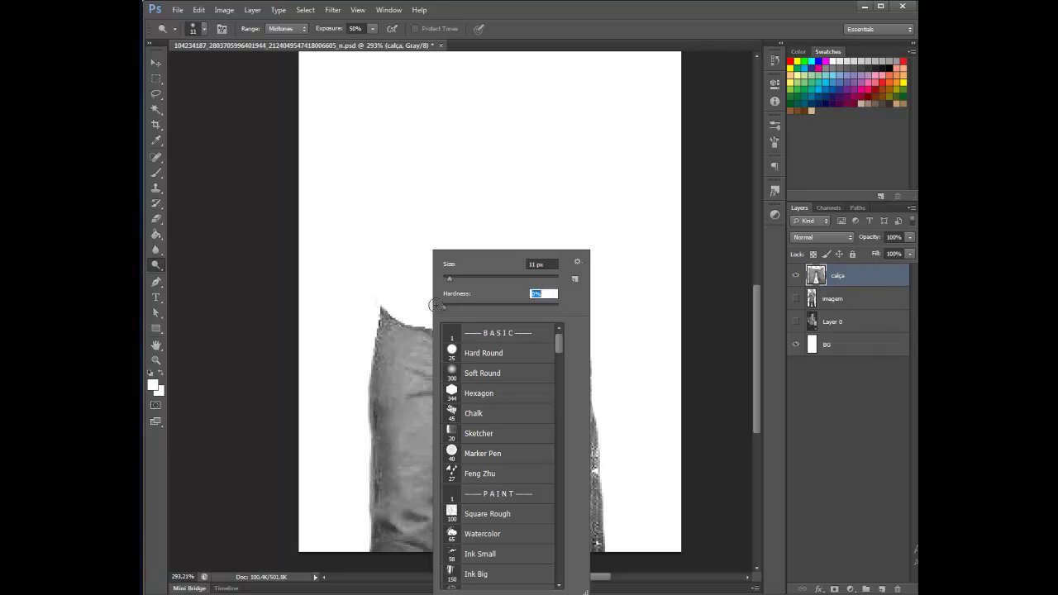
pyautogui.click(399, 265)
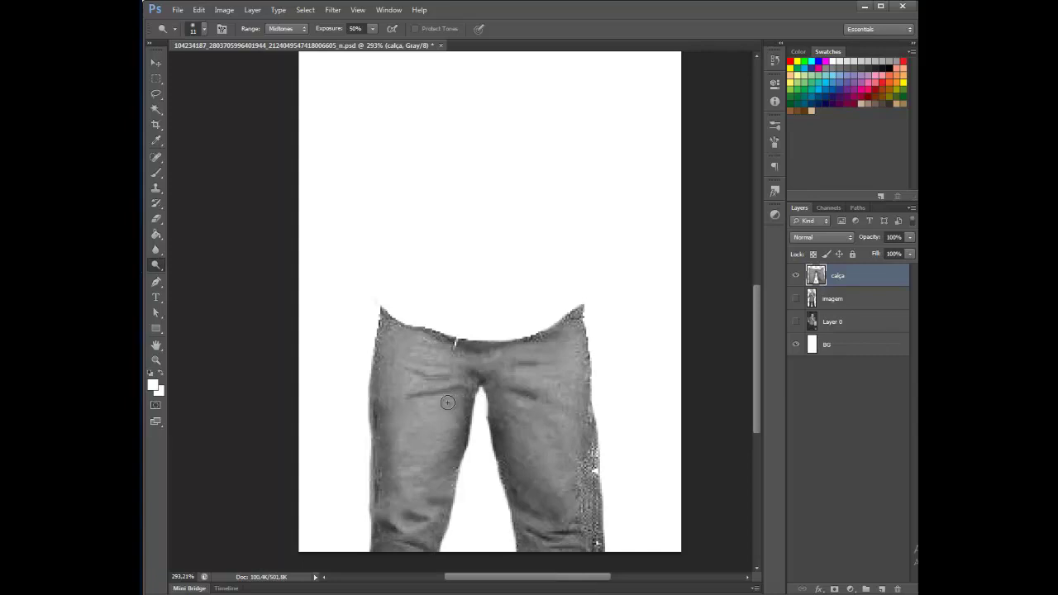
# Dodge highlights down the thigh, across both hips and along the folds near the knees.
pyautogui.moveTo(444, 406)
pyautogui.mouseDown()
pyautogui.moveTo(411, 438)
pyautogui.moveTo(447, 441)
pyautogui.moveTo(421, 504)
pyautogui.moveTo(406, 477)
pyautogui.moveTo(455, 459)
pyautogui.moveTo(399, 512)
pyautogui.moveTo(430, 514)
pyautogui.moveTo(425, 527)
pyautogui.moveTo(392, 517)
pyautogui.moveTo(406, 512)
pyautogui.moveTo(399, 530)
pyautogui.moveTo(433, 523)
pyautogui.mouseUp()
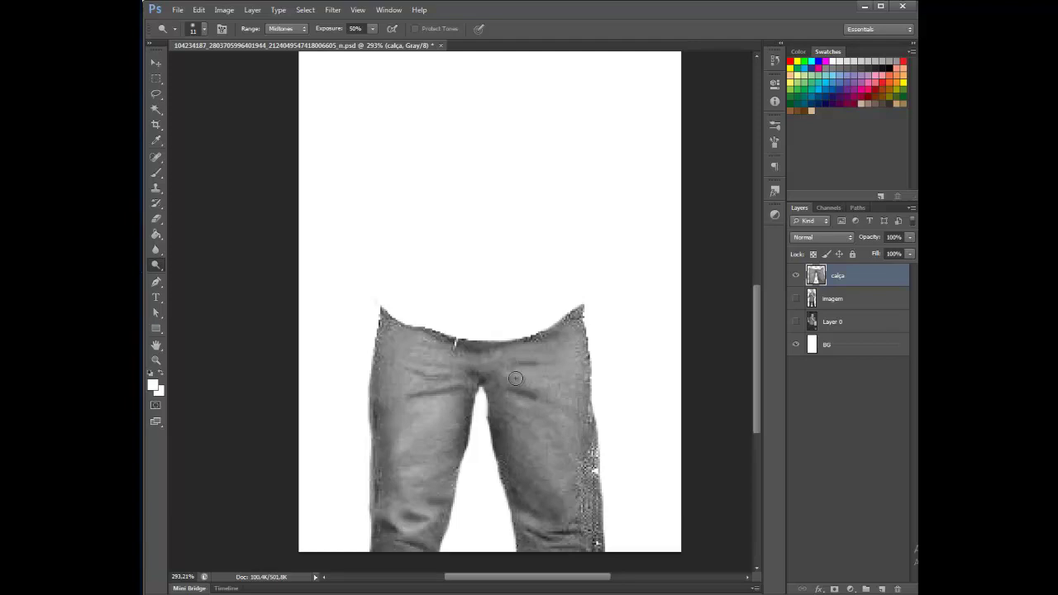
pyautogui.moveTo(529, 356); pyautogui.dragTo(556, 350)
pyautogui.moveTo(442, 359)
pyautogui.mouseDown()
pyautogui.moveTo(416, 355)
pyautogui.moveTo(441, 379)
pyautogui.moveTo(404, 365)
pyautogui.mouseUp()
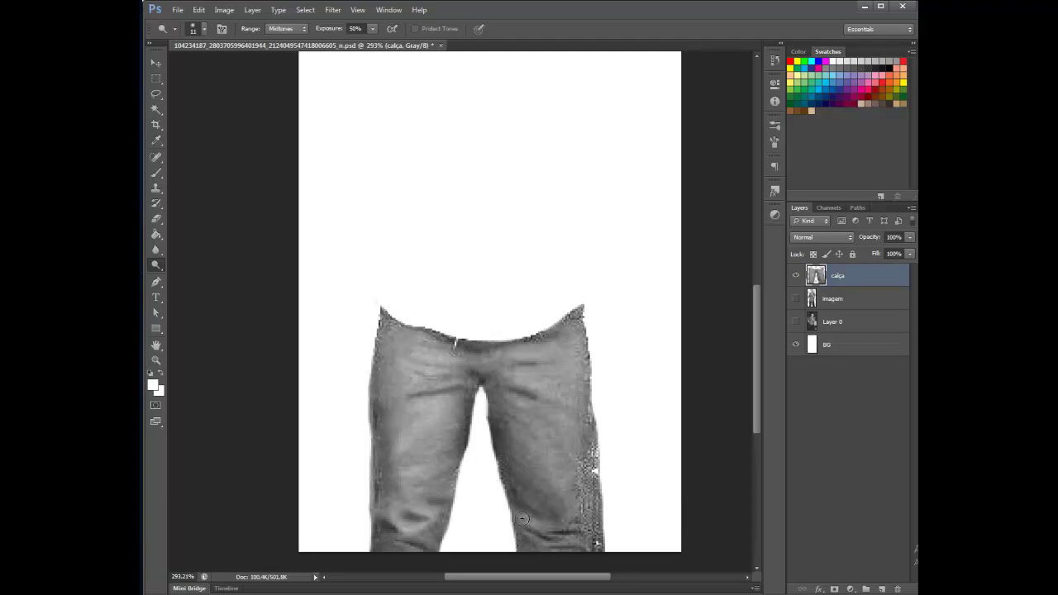
pyautogui.moveTo(565, 534); pyautogui.dragTo(577, 527)
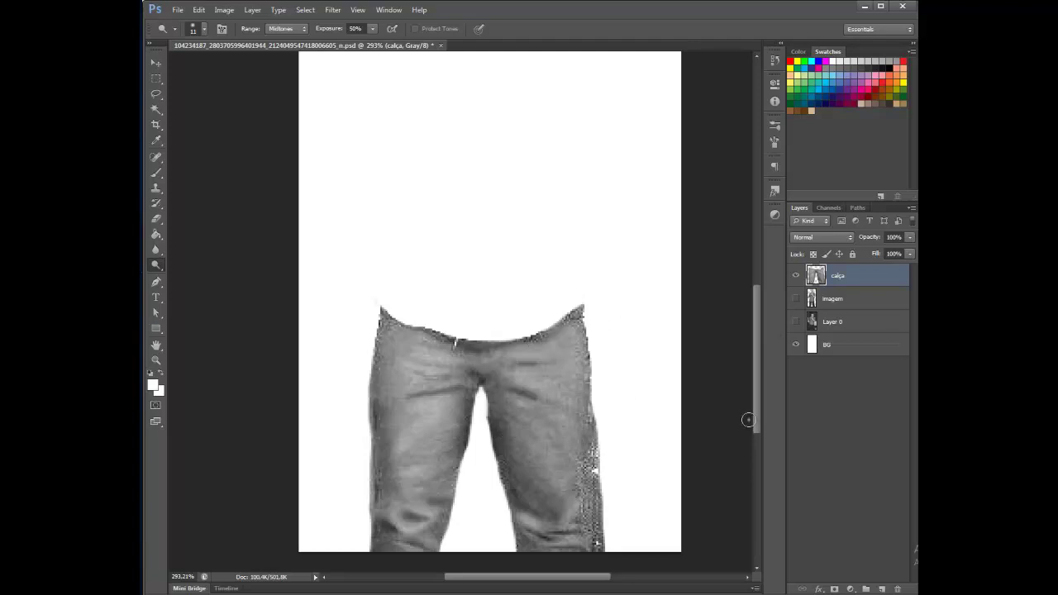
# Preview the Threshold adjustment on the calça layer at a level of about 79, and cancel it.
pyautogui.click(224, 10)
pyautogui.moveTo(241, 43)
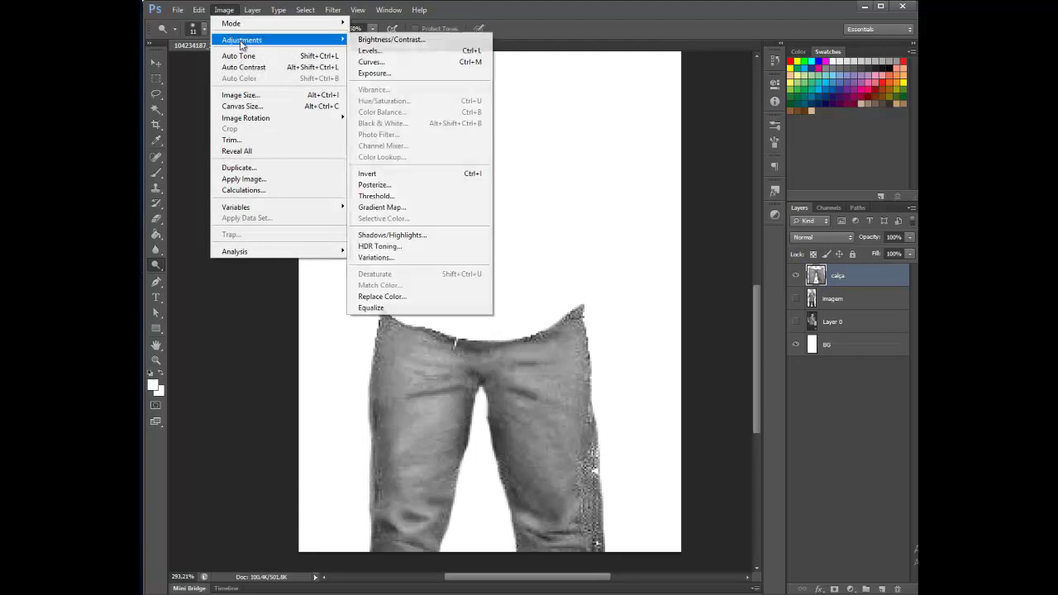
pyautogui.click(438, 197)
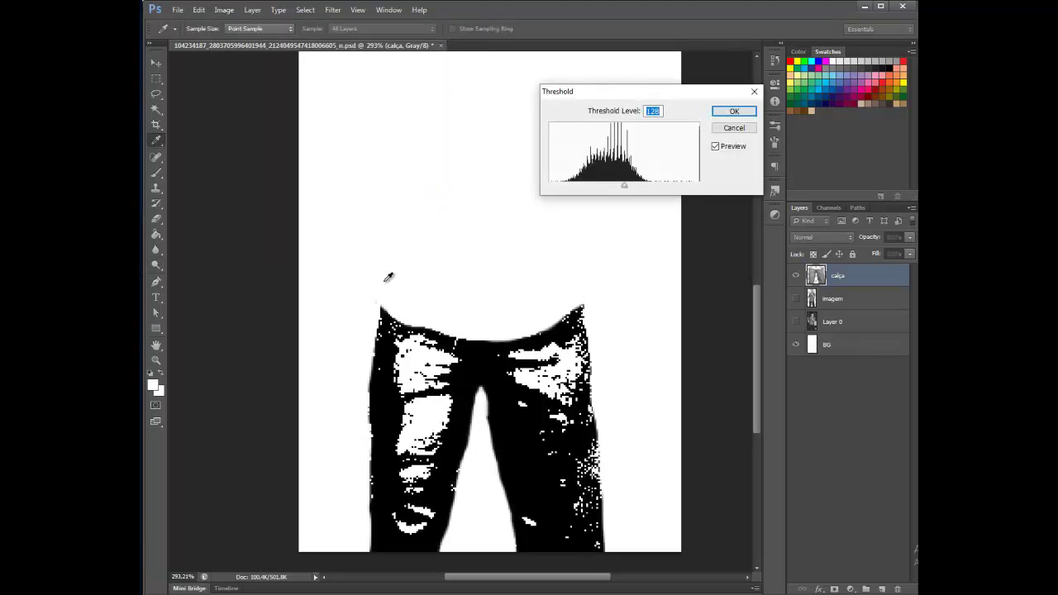
pyautogui.moveTo(626, 188); pyautogui.dragTo(595, 190)
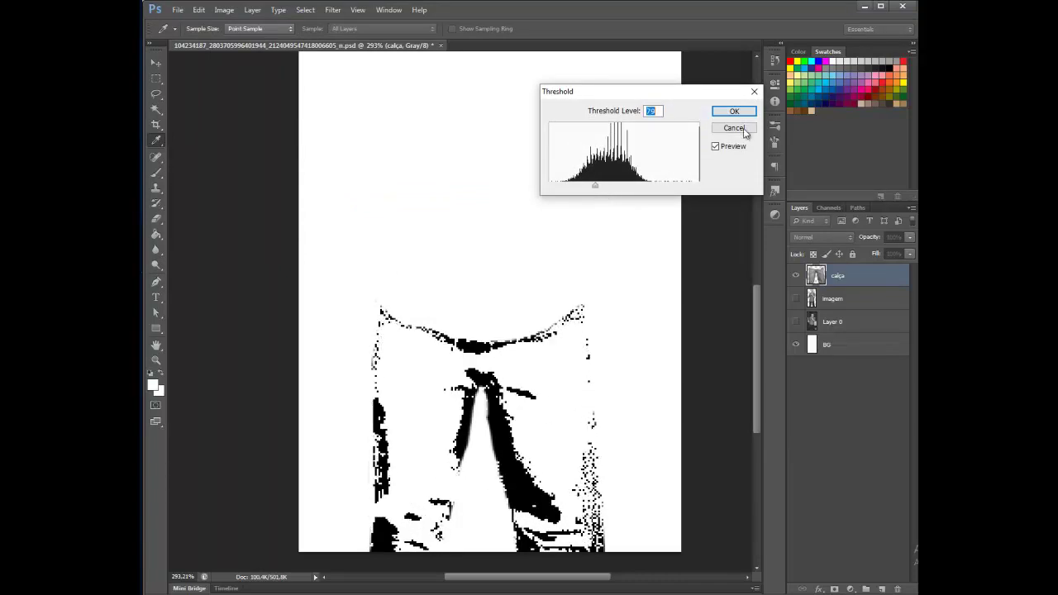
pyautogui.click(742, 129)
# Dodge more highlights along the lower thighs of both trouser legs.
pyautogui.press('o')
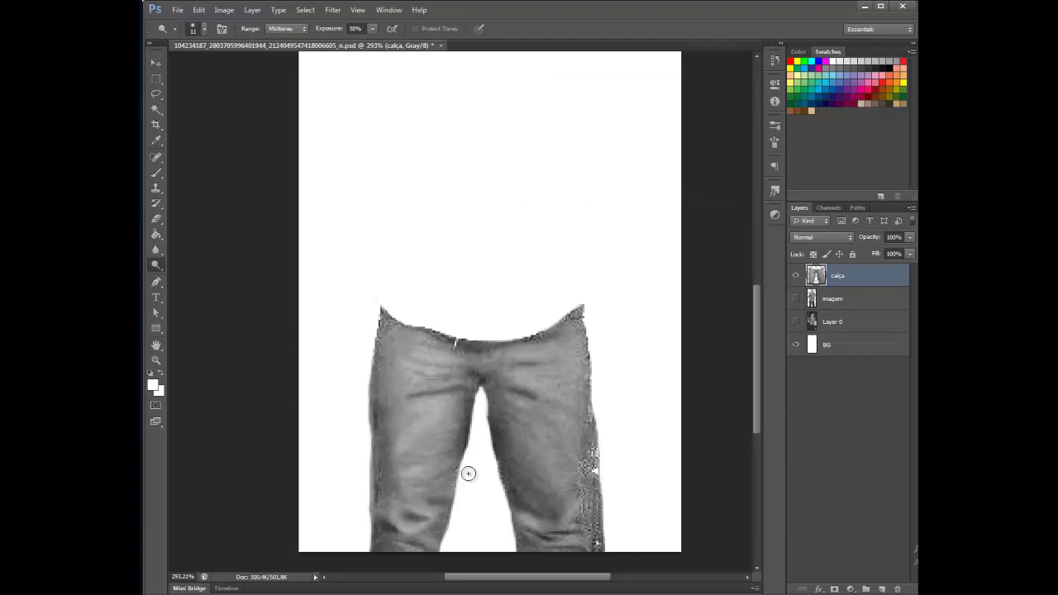
pyautogui.moveTo(405, 473)
pyautogui.mouseDown()
pyautogui.moveTo(435, 464)
pyautogui.moveTo(395, 475)
pyautogui.moveTo(454, 464)
pyautogui.moveTo(430, 417)
pyautogui.moveTo(400, 443)
pyautogui.moveTo(402, 503)
pyautogui.moveTo(450, 491)
pyautogui.mouseUp()
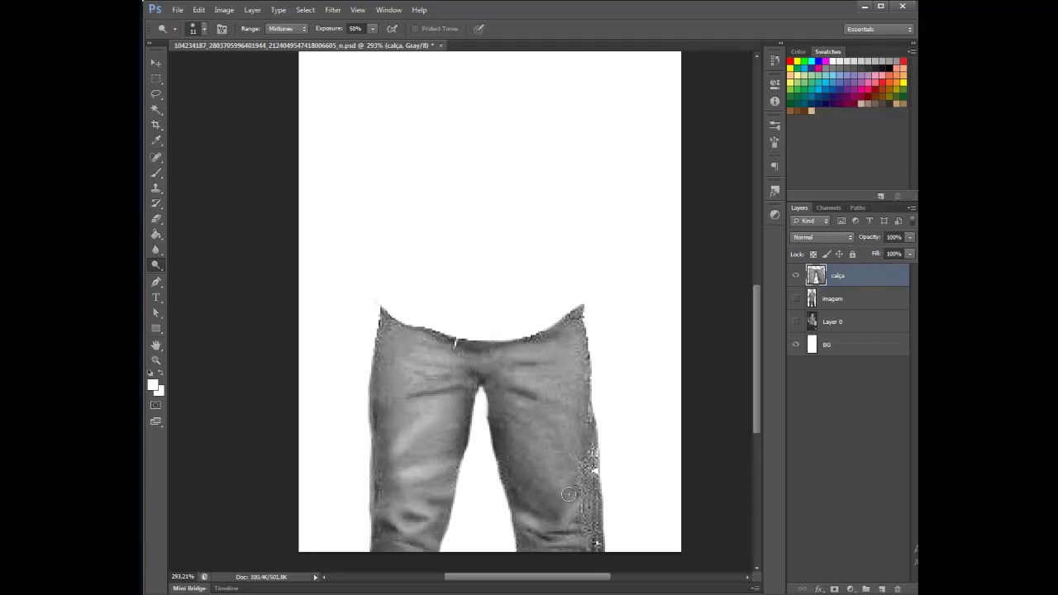
pyautogui.moveTo(563, 488); pyautogui.dragTo(510, 432)
# Burn the upper-thigh creases and the inner leg shadow deeper with the 20 px brush.
pyautogui.click(157, 266)
pyautogui.click(193, 279)
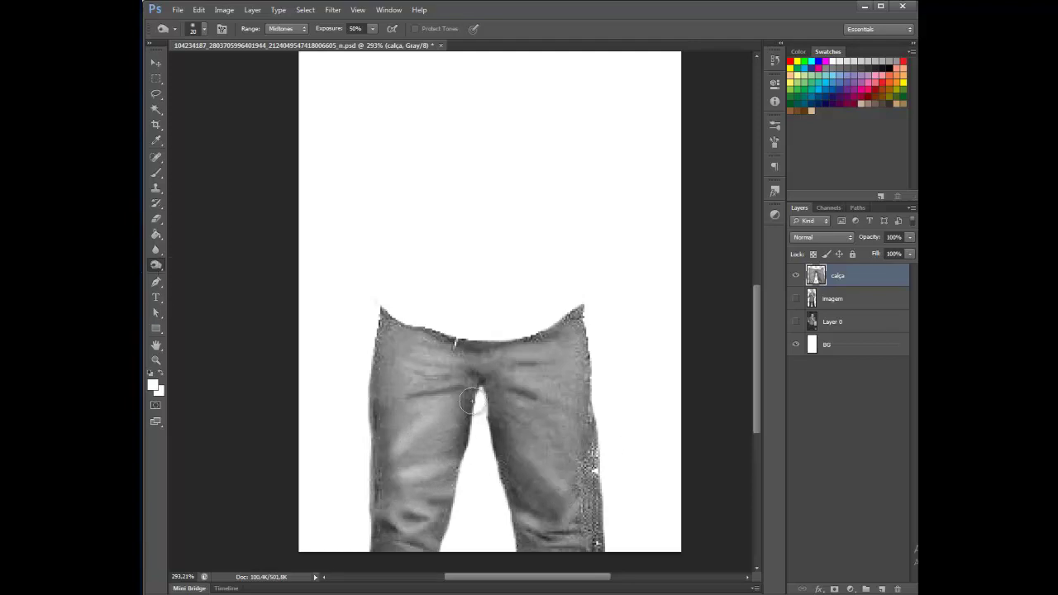
pyautogui.moveTo(414, 398)
pyautogui.mouseDown()
pyautogui.moveTo(510, 392)
pyautogui.moveTo(496, 384)
pyautogui.moveTo(528, 396)
pyautogui.moveTo(534, 441)
pyautogui.mouseUp()
pyautogui.moveTo(498, 387); pyautogui.dragTo(539, 498)
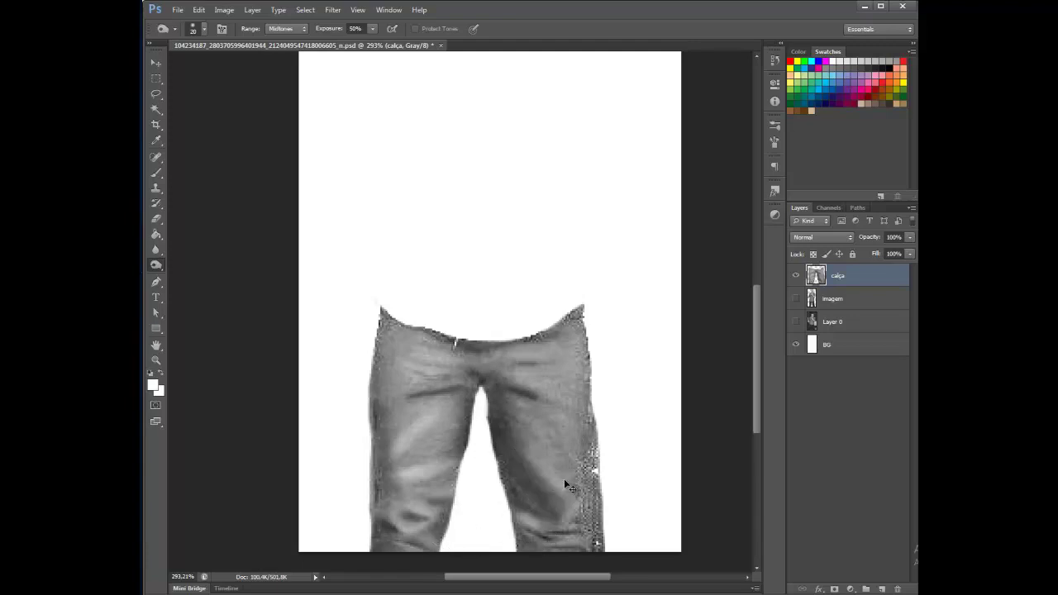
pyautogui.click(222, 9)
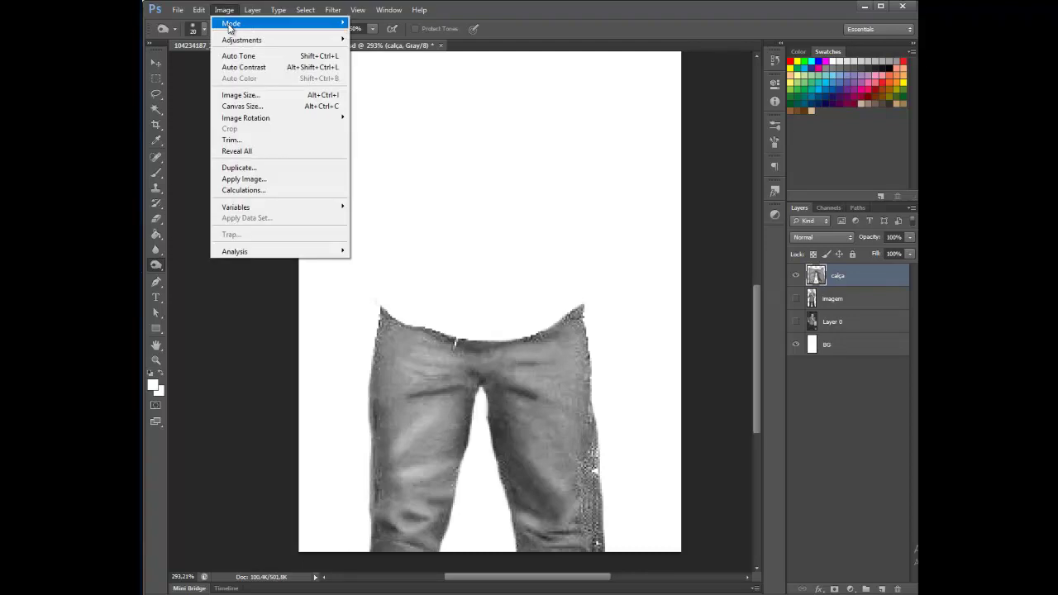
pyautogui.moveTo(338, 44)
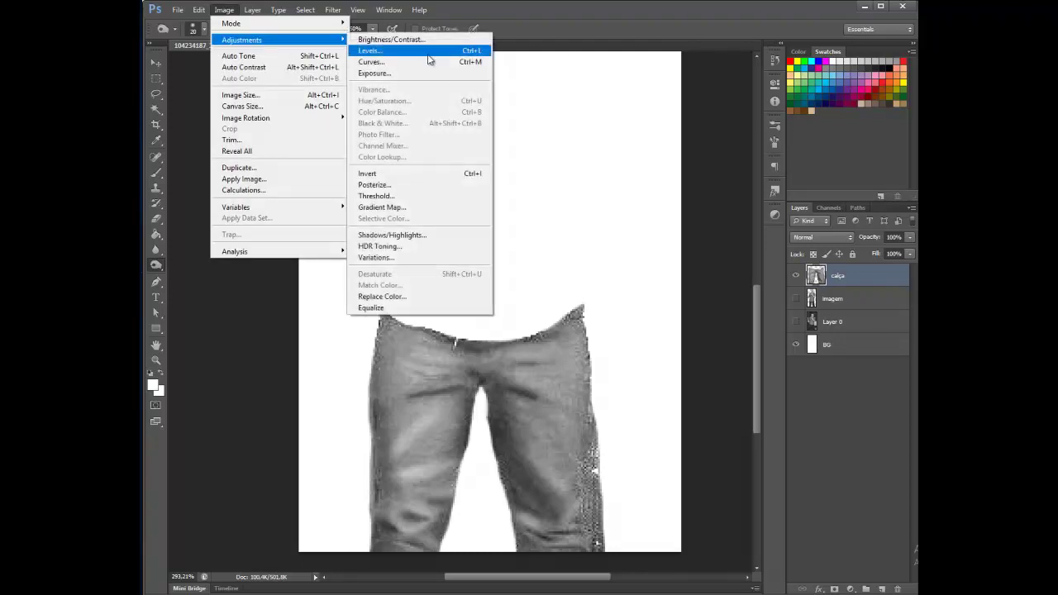
pyautogui.click(429, 53)
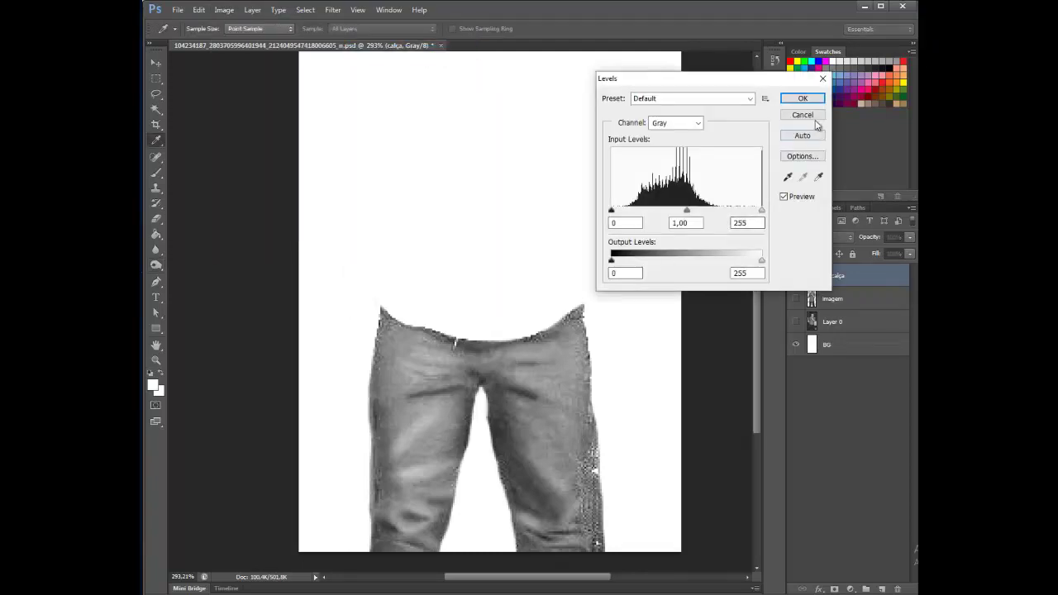
pyautogui.click(800, 113)
# Apply Levels to the calça layer with a black input of 39 and a white input of 164.
pyautogui.hotkey('ctrl', 'l')
pyautogui.moveTo(762, 211); pyautogui.dragTo(725, 213)
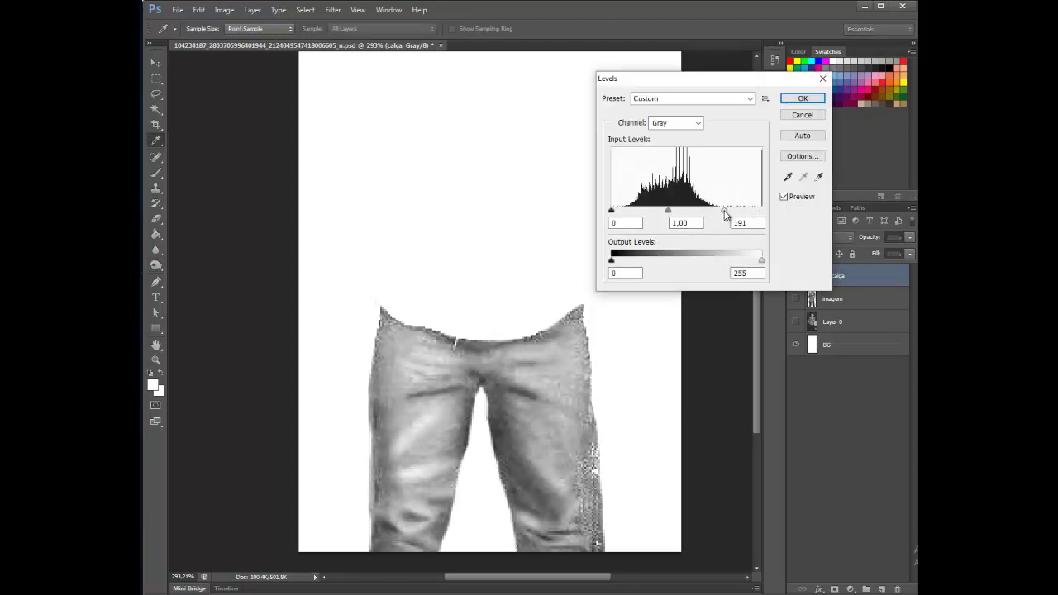
pyautogui.moveTo(610, 212); pyautogui.dragTo(626, 212)
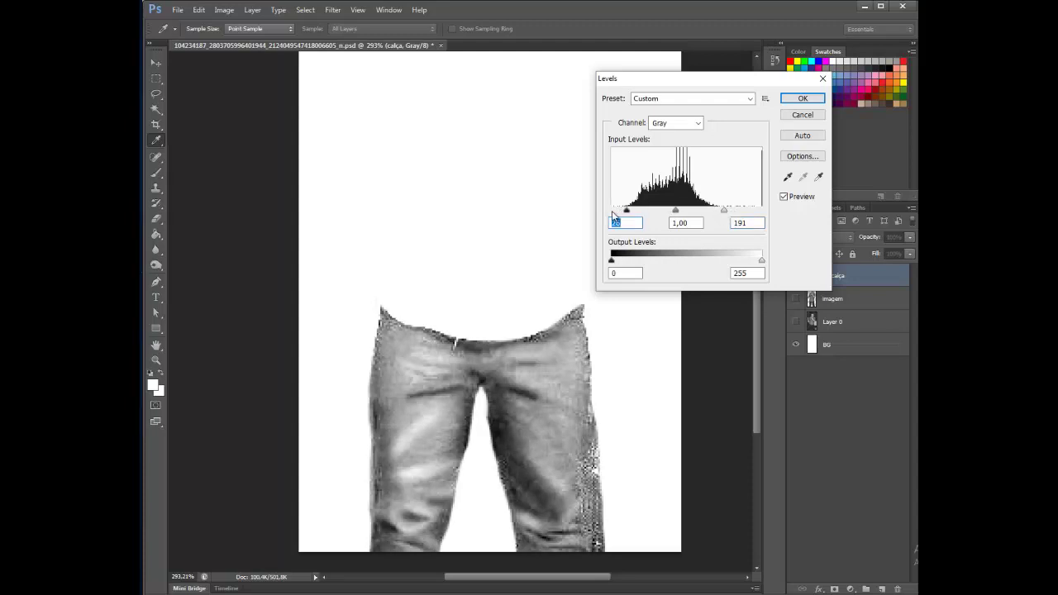
pyautogui.moveTo(626, 212); pyautogui.dragTo(634, 213)
pyautogui.moveTo(726, 216); pyautogui.dragTo(707, 211)
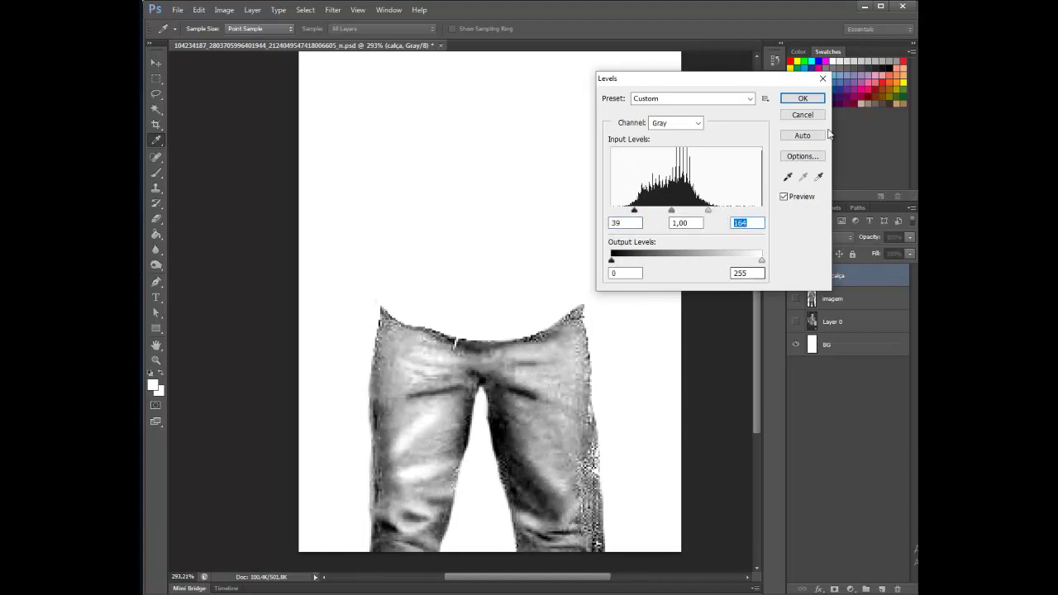
pyautogui.click(802, 98)
pyautogui.press('o')
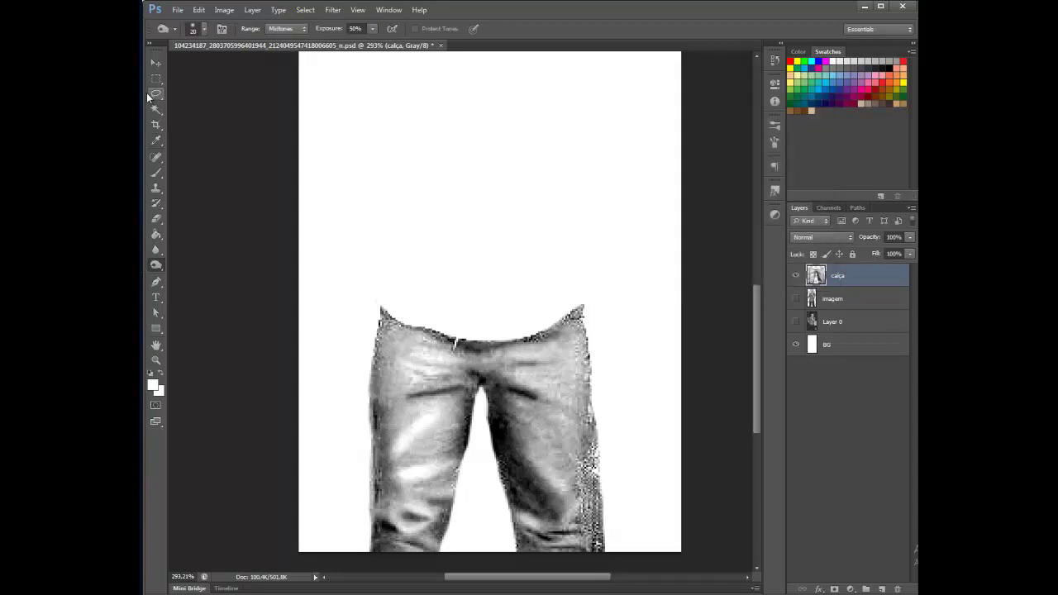
# Preview the Threshold adjustment on the calça layer at a level of about 140, and cancel it.
pyautogui.click(215, 10)
pyautogui.moveTo(238, 41)
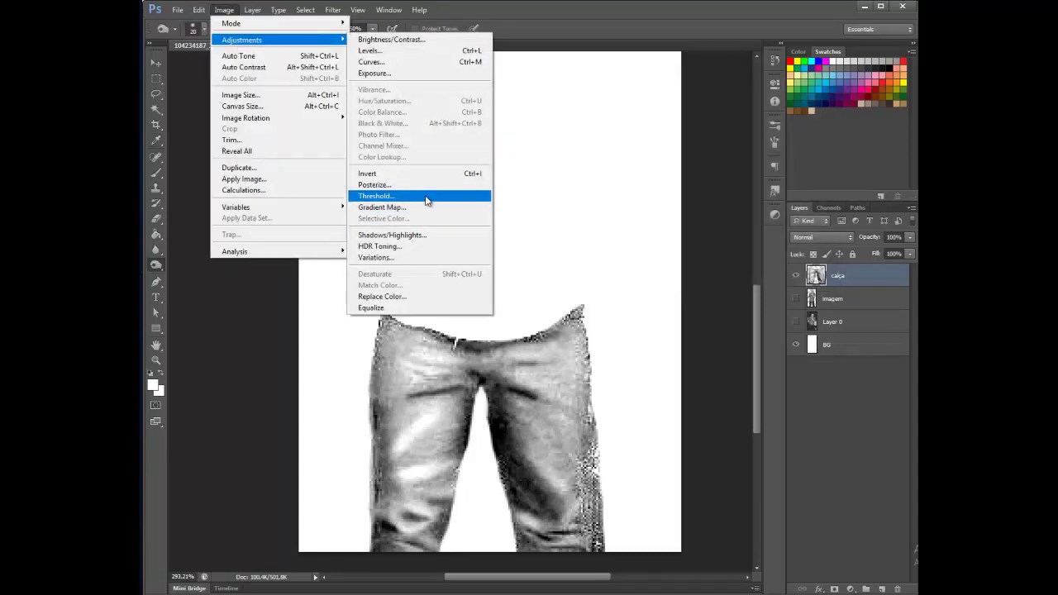
pyautogui.click(427, 201)
pyautogui.moveTo(624, 189)
pyautogui.mouseDown()
pyautogui.moveTo(611, 188)
pyautogui.moveTo(640, 185)
pyautogui.moveTo(606, 186)
pyautogui.moveTo(636, 187)
pyautogui.mouseUp()
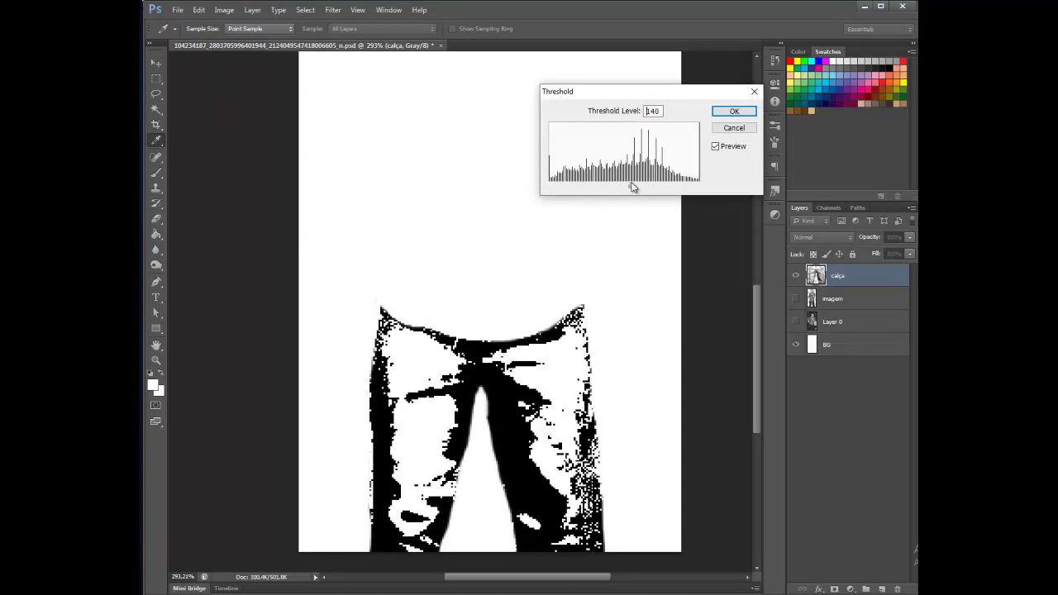
pyautogui.click(734, 128)
pyautogui.press('o')
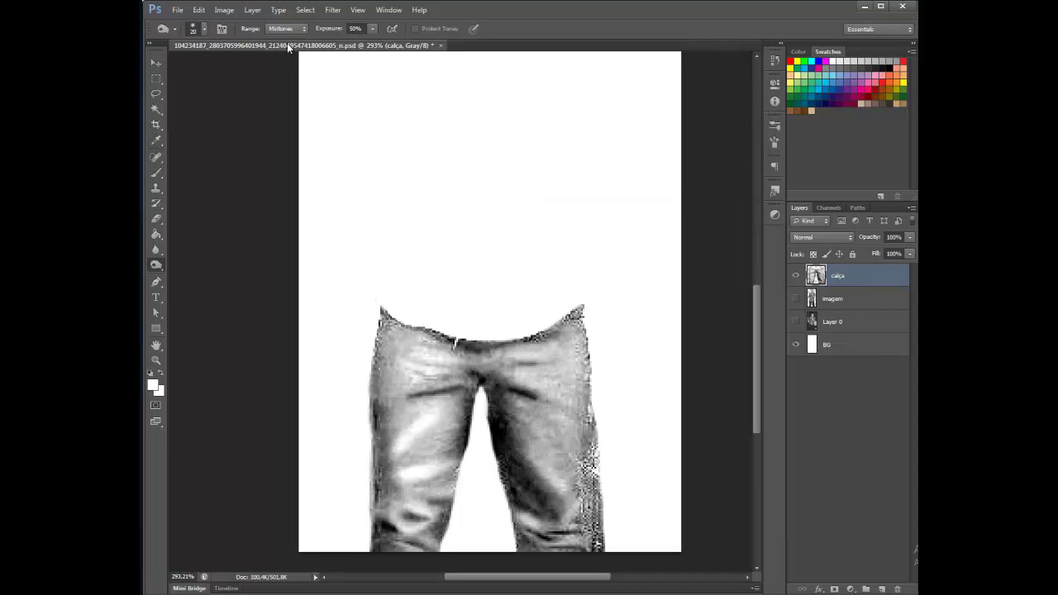
# Show the imagem layer again and duplicate it.
pyautogui.click(795, 299)
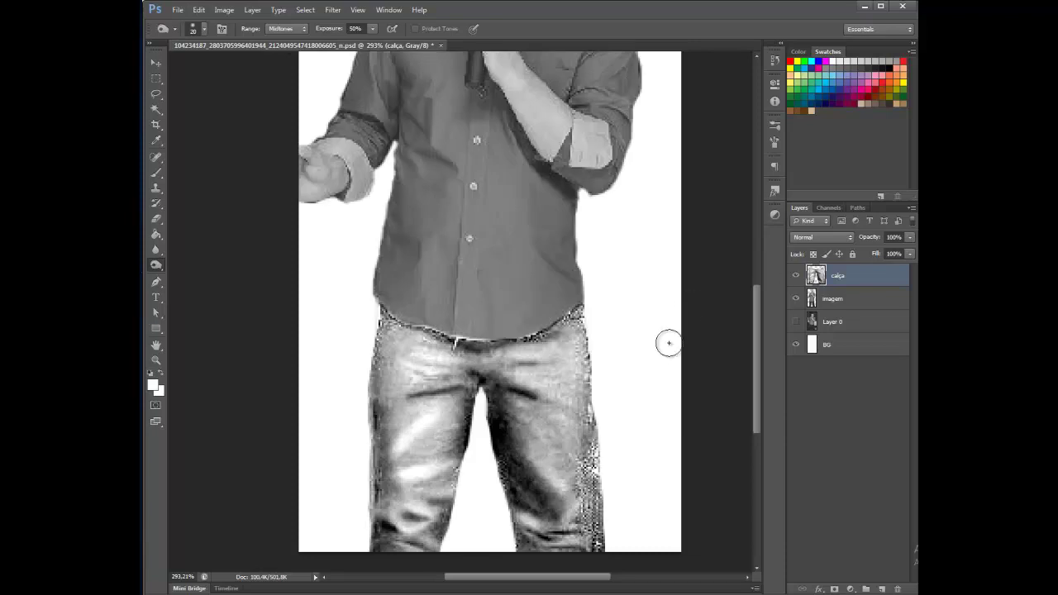
pyautogui.scroll(-3, 529, 295)
pyautogui.scroll(1, 417, 413)
pyautogui.scroll(-2, 420, 438)
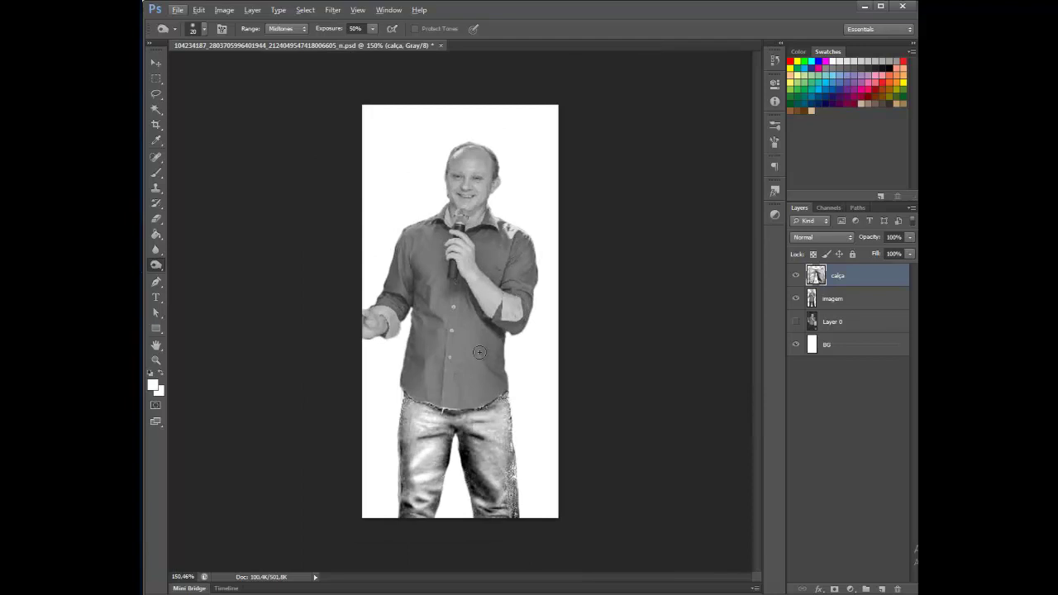
pyautogui.scroll(2, 460, 298)
pyautogui.click(843, 301)
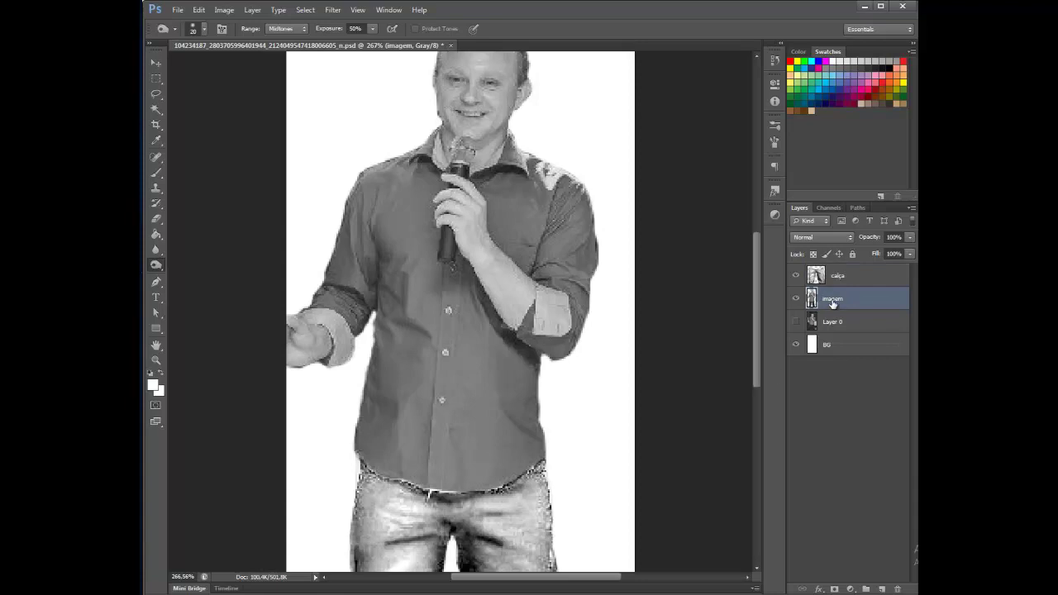
pyautogui.hotkey('ctrl', 'j')
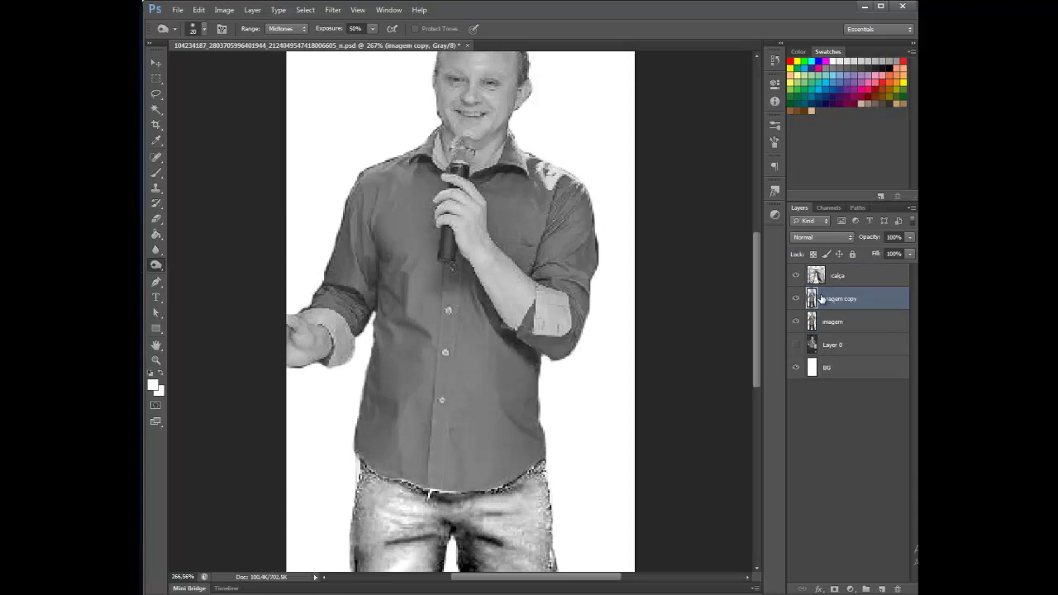
# Burn both edges of the shirt's button placket and the lowest button on the imagem copy layer with a smaller brush.
pyautogui.scroll(3, 418, 231)
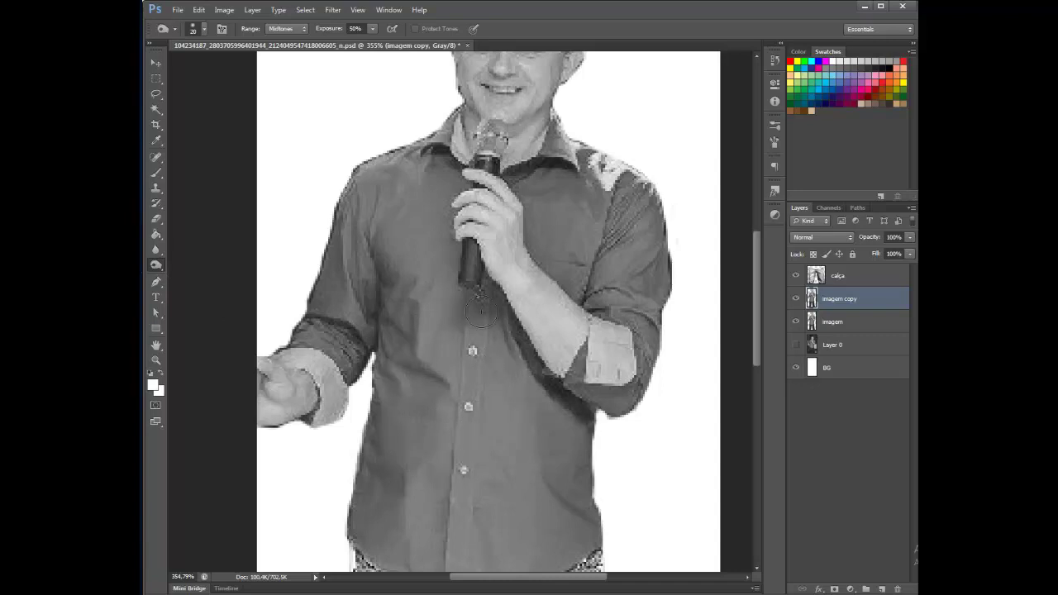
pyautogui.scroll(2, 464, 368)
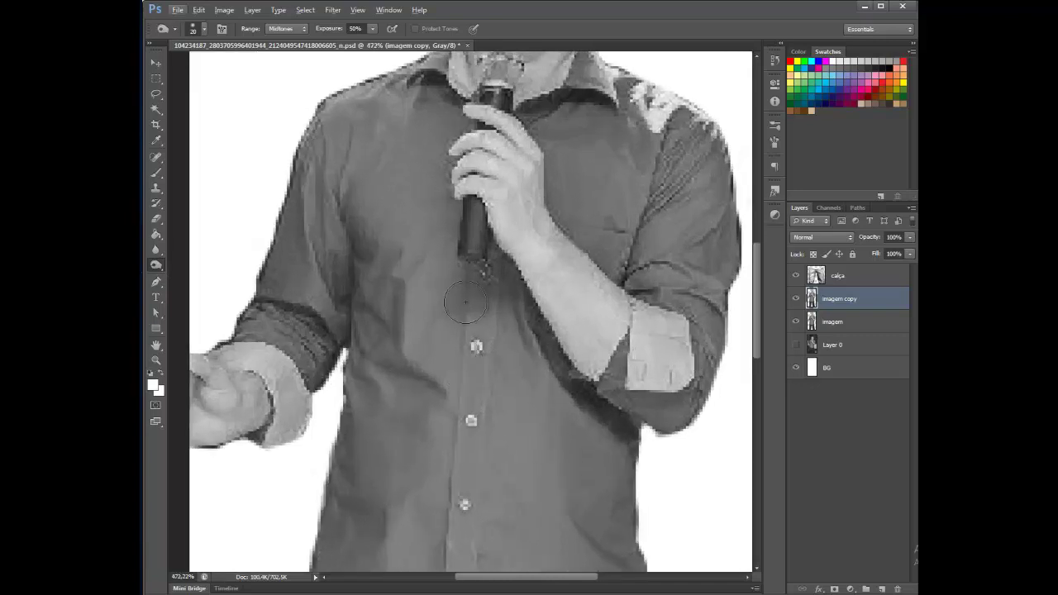
pyautogui.moveTo(502, 434); pyautogui.dragTo(501, 306)
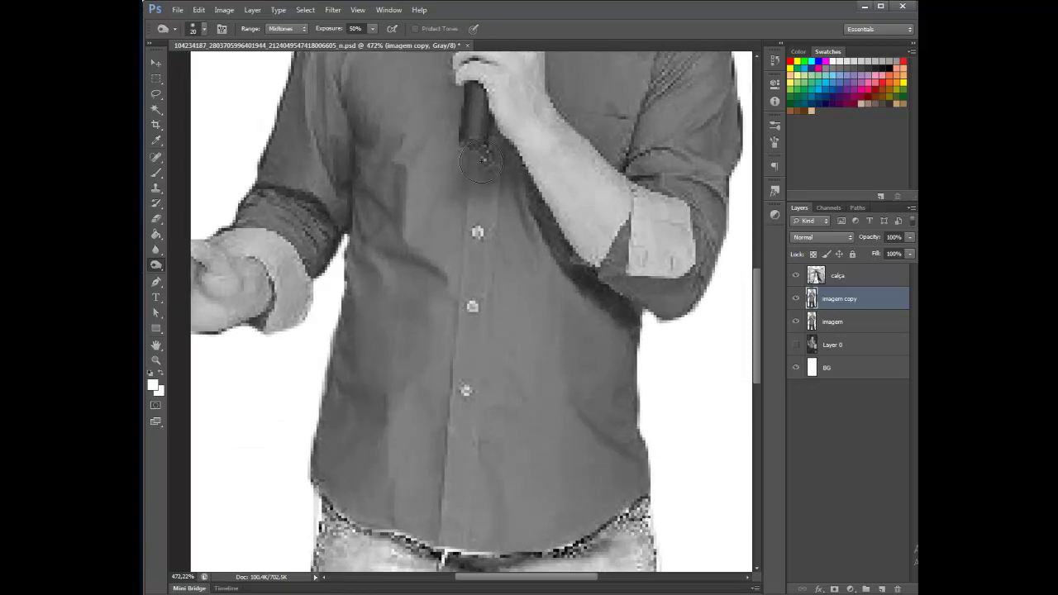
pyautogui.rightClick(440, 335)
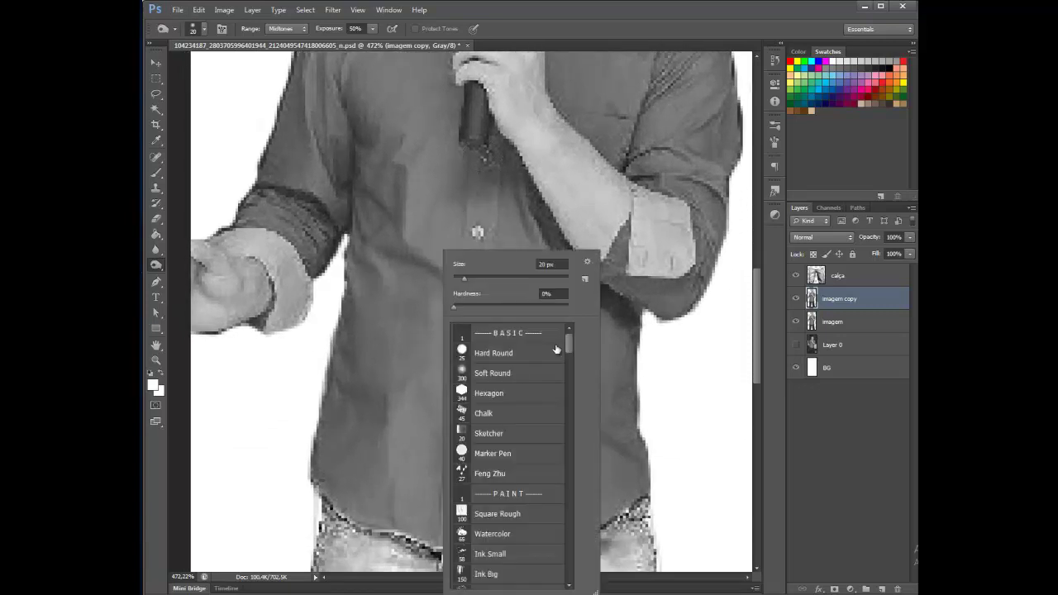
pyautogui.moveTo(463, 279); pyautogui.dragTo(457, 279)
pyautogui.press('Return')
pyautogui.moveTo(469, 188); pyautogui.dragTo(443, 538)
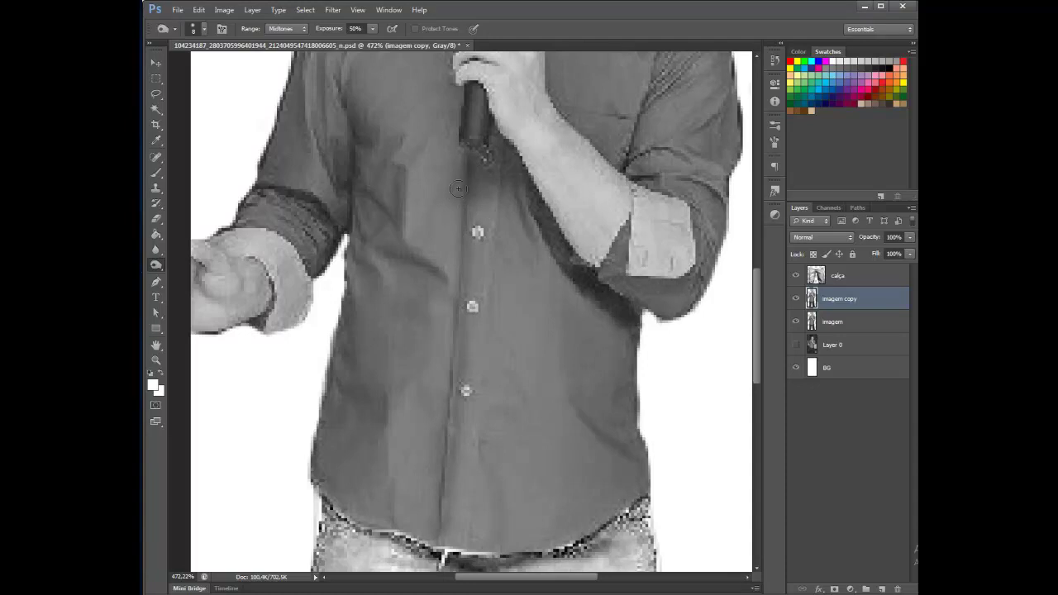
pyautogui.moveTo(467, 181); pyautogui.dragTo(439, 548)
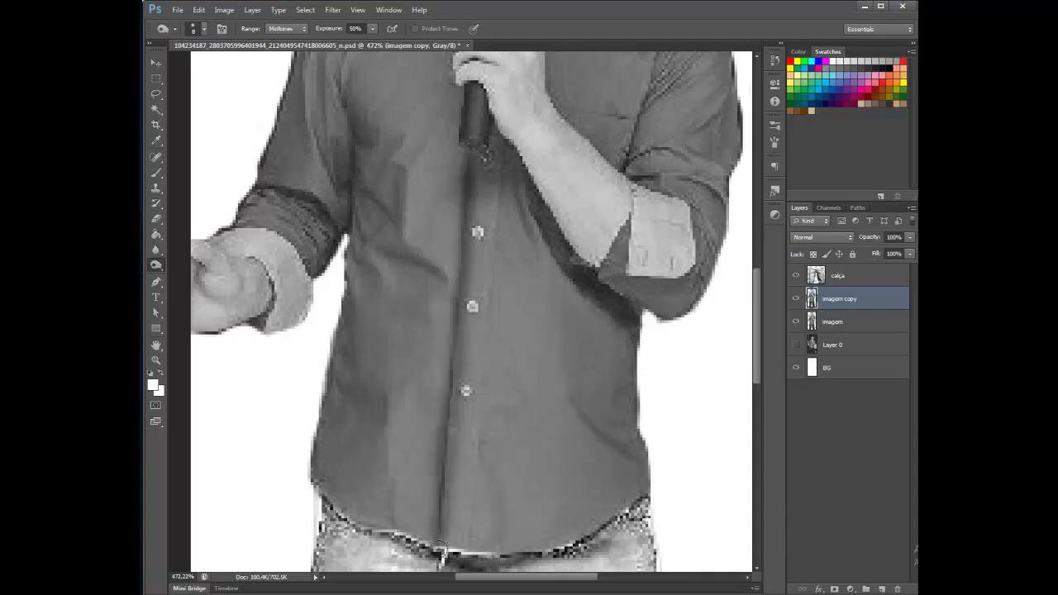
pyautogui.moveTo(468, 378); pyautogui.dragTo(473, 392)
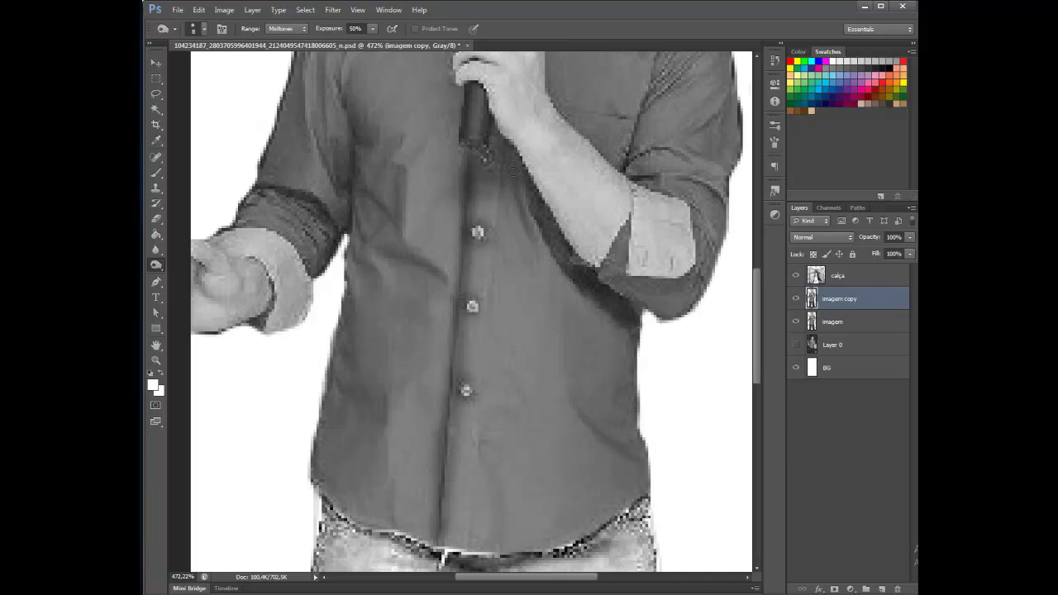
pyautogui.moveTo(506, 160); pyautogui.dragTo(480, 524)
# Burn the diagonal folds at both sides of the shirt's waist and the creases beside the bent-down arm.
pyautogui.moveTo(572, 409); pyautogui.dragTo(638, 453)
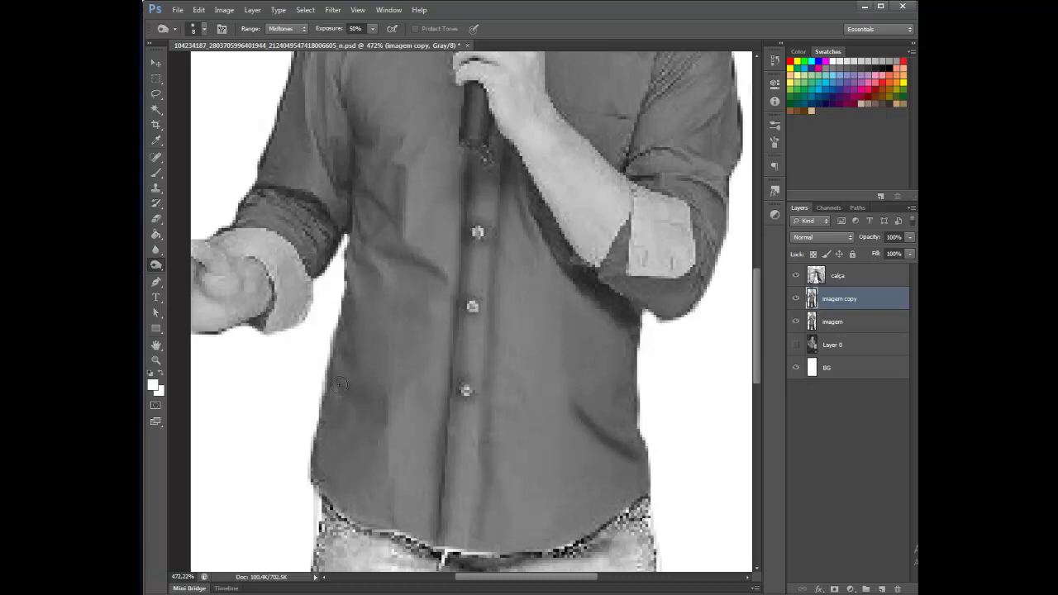
pyautogui.moveTo(349, 384); pyautogui.dragTo(374, 400)
pyautogui.moveTo(398, 252)
pyautogui.mouseDown()
pyautogui.moveTo(434, 277)
pyautogui.moveTo(421, 248)
pyautogui.mouseUp()
pyautogui.press('[')
pyautogui.moveTo(364, 192); pyautogui.dragTo(390, 211)
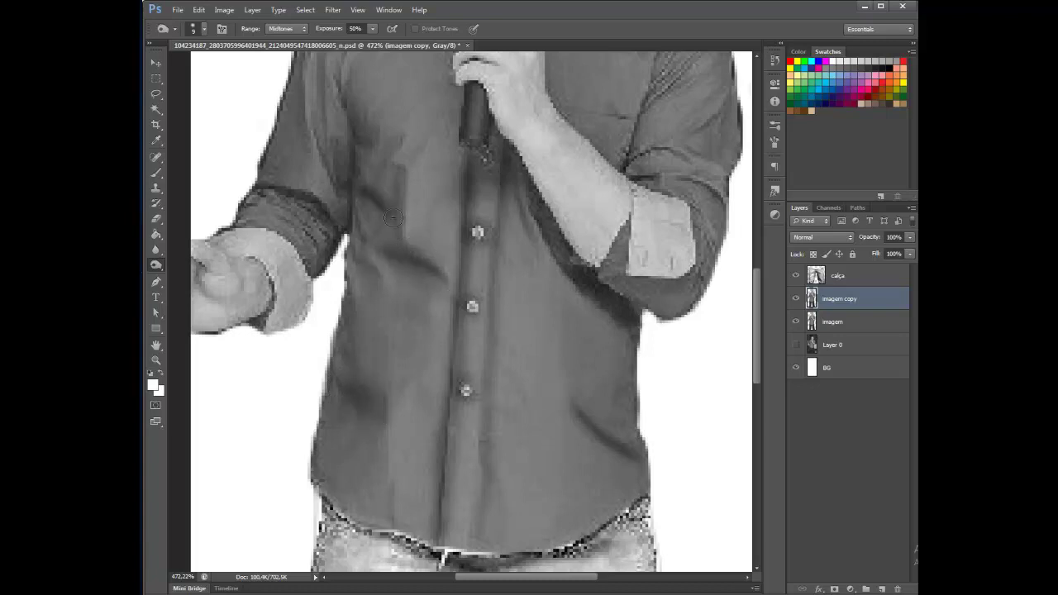
pyautogui.moveTo(400, 168); pyautogui.dragTo(401, 211)
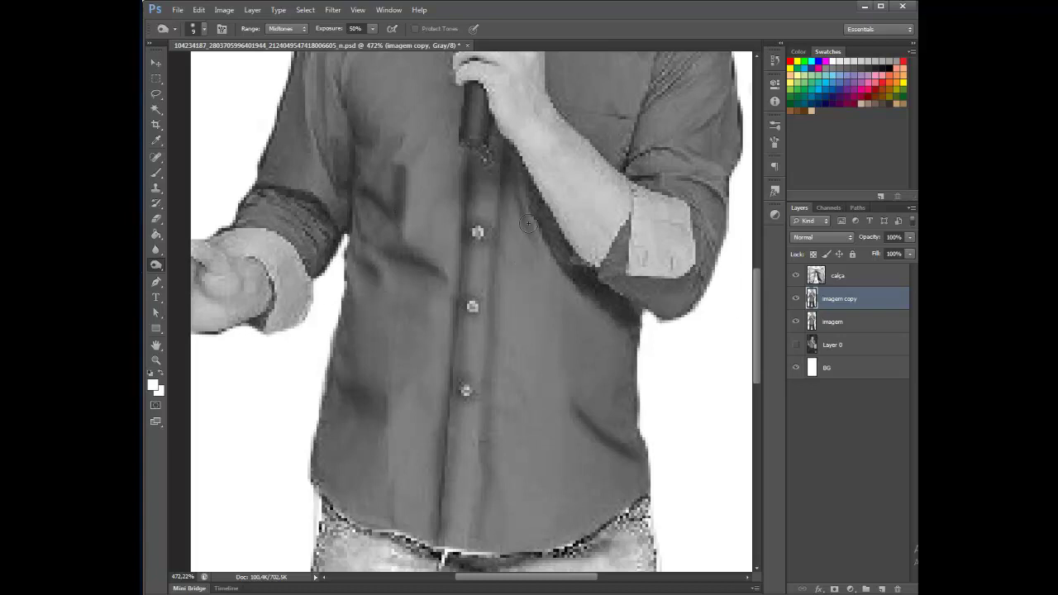
# Burn the shadow beside the microphone handle and the wrinkles on the upper sleeve of the microphone arm, ending with a 4 px brush.
pyautogui.scroll(5, 479, 331)
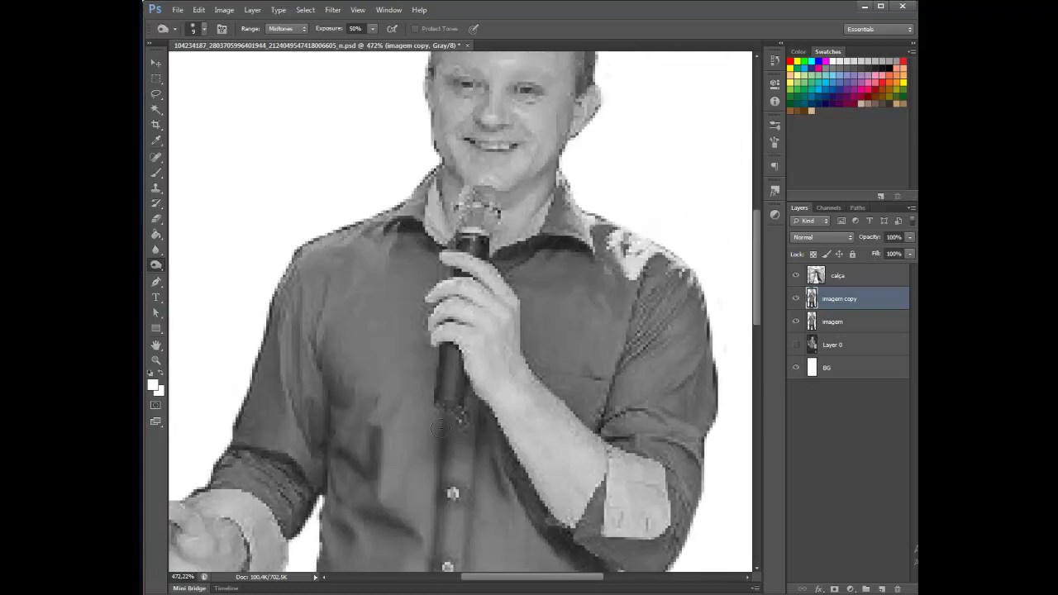
pyautogui.moveTo(438, 347); pyautogui.dragTo(433, 404)
pyautogui.moveTo(709, 377)
pyautogui.mouseDown()
pyautogui.moveTo(664, 412)
pyautogui.moveTo(645, 401)
pyautogui.moveTo(695, 372)
pyautogui.moveTo(690, 300)
pyautogui.moveTo(638, 353)
pyautogui.mouseUp()
pyautogui.moveTo(678, 286); pyautogui.dragTo(636, 329)
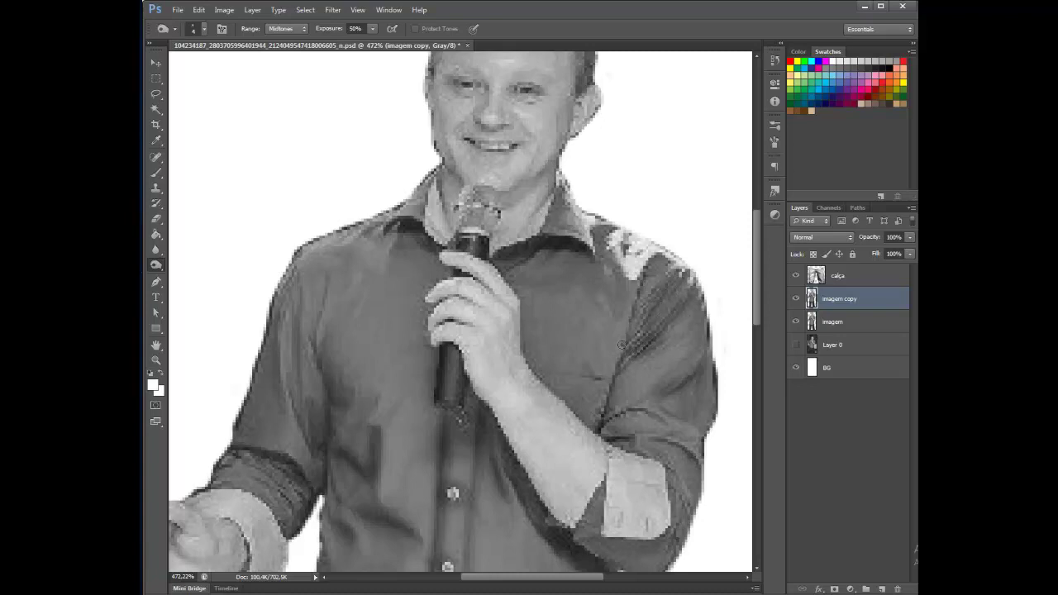
# Dodge highlights between the upper-sleeve wrinkles of the microphone arm with a 6 px brush.
pyautogui.click(154, 265)
pyautogui.click(192, 262)
pyautogui.moveTo(677, 309); pyautogui.dragTo(647, 341)
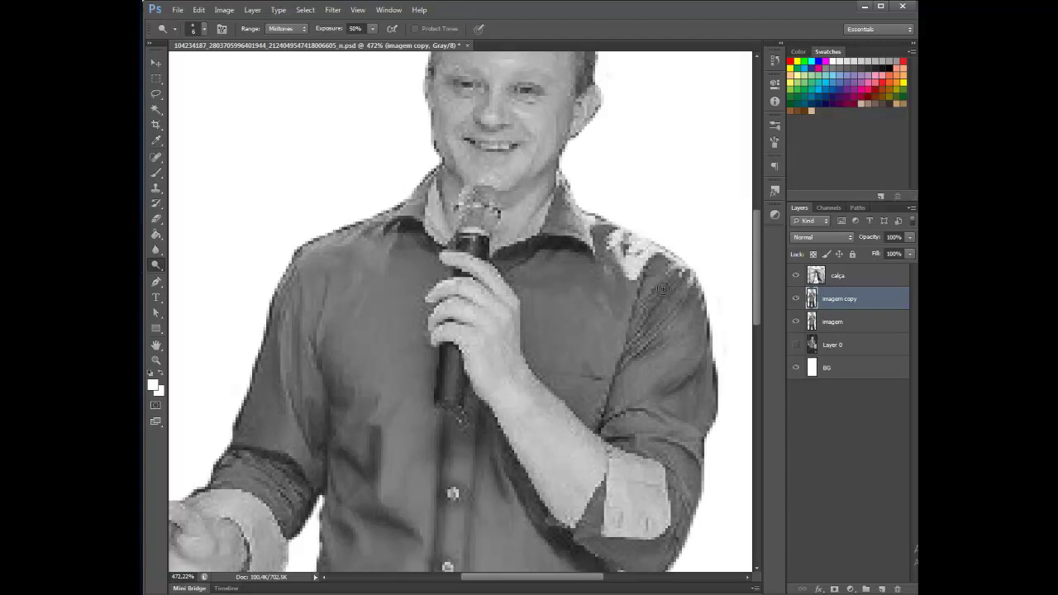
pyautogui.moveTo(660, 291); pyautogui.dragTo(644, 316)
# Burn the upper-sleeve wrinkles of the microphone arm and the long creases down the opposite sleeve with a 4 px brush.
pyautogui.click(156, 268)
pyautogui.click(198, 274)
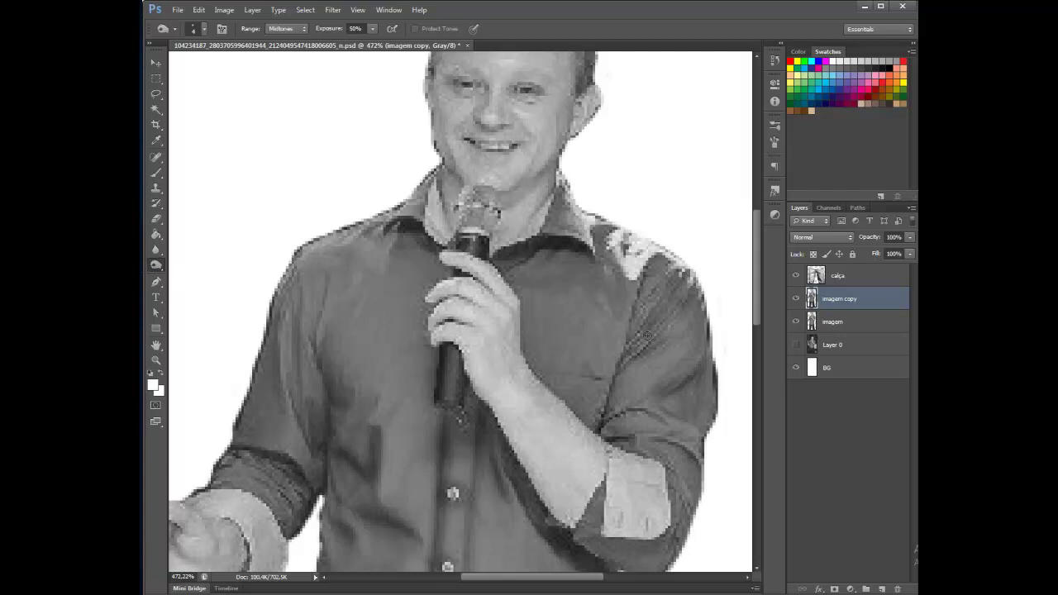
pyautogui.moveTo(655, 320); pyautogui.dragTo(681, 291)
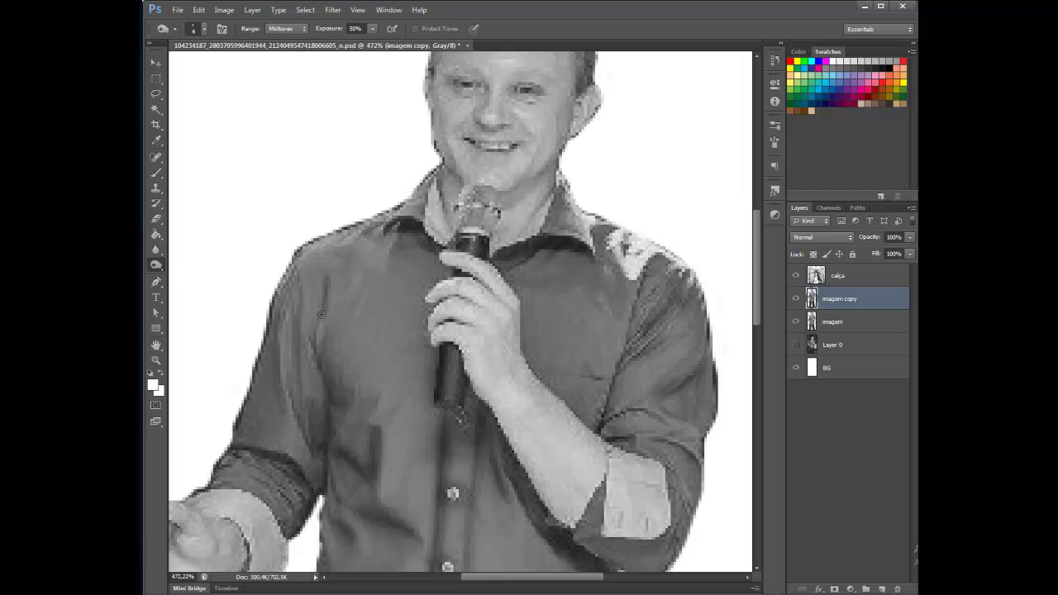
pyautogui.moveTo(298, 285); pyautogui.dragTo(298, 381)
pyautogui.moveTo(276, 344); pyautogui.dragTo(277, 397)
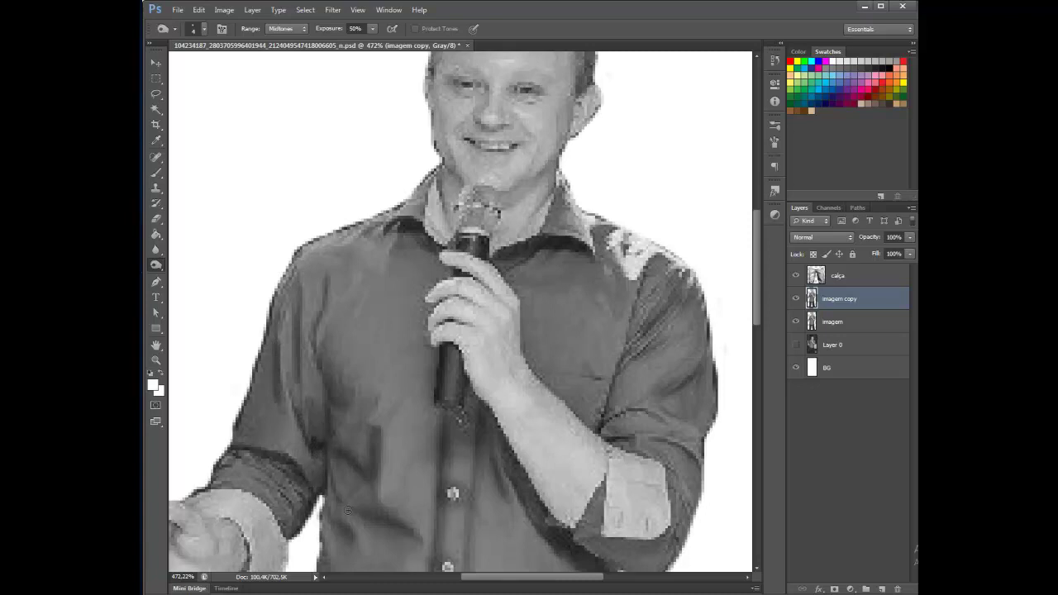
# Dodge highlights on the sleeve above the outstretched hand's cuff and along the shirt's lower side fold with a 9 px brush.
pyautogui.rightClick(158, 267)
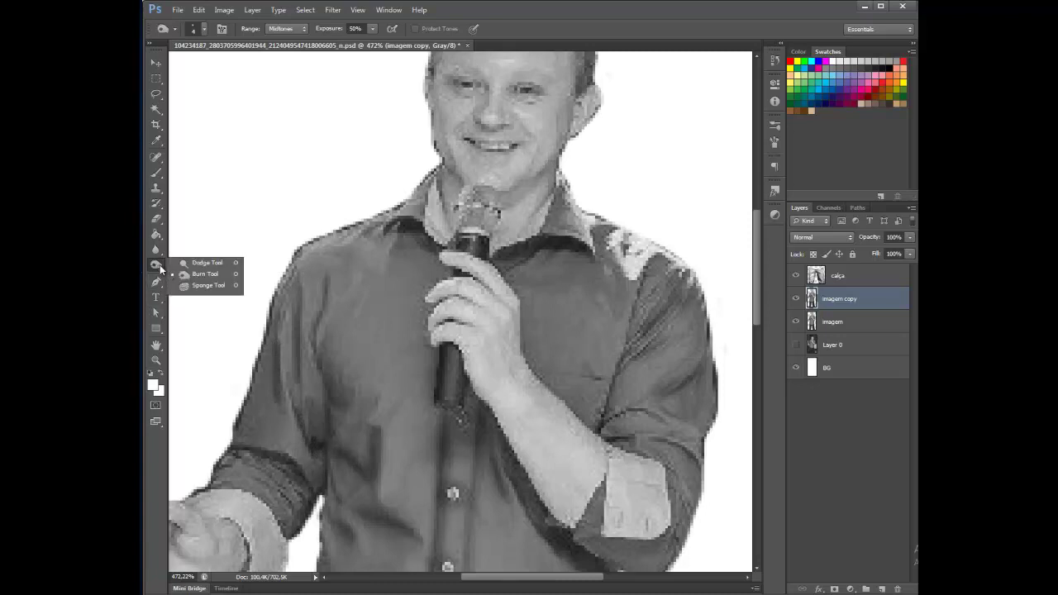
pyautogui.click(198, 263)
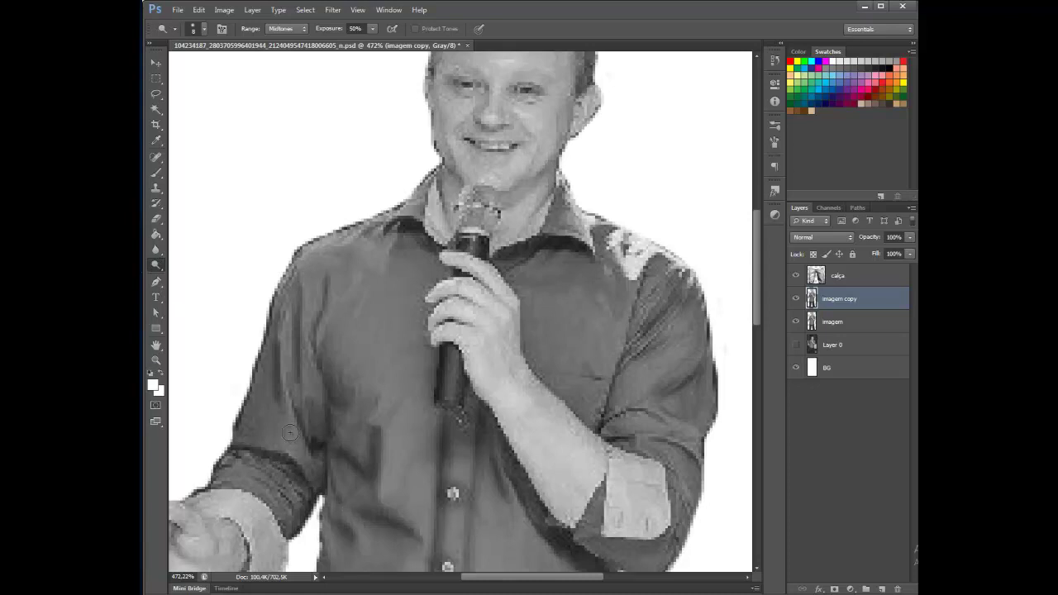
pyautogui.moveTo(286, 418)
pyautogui.mouseDown()
pyautogui.moveTo(290, 446)
pyautogui.moveTo(270, 438)
pyautogui.moveTo(288, 434)
pyautogui.mouseUp()
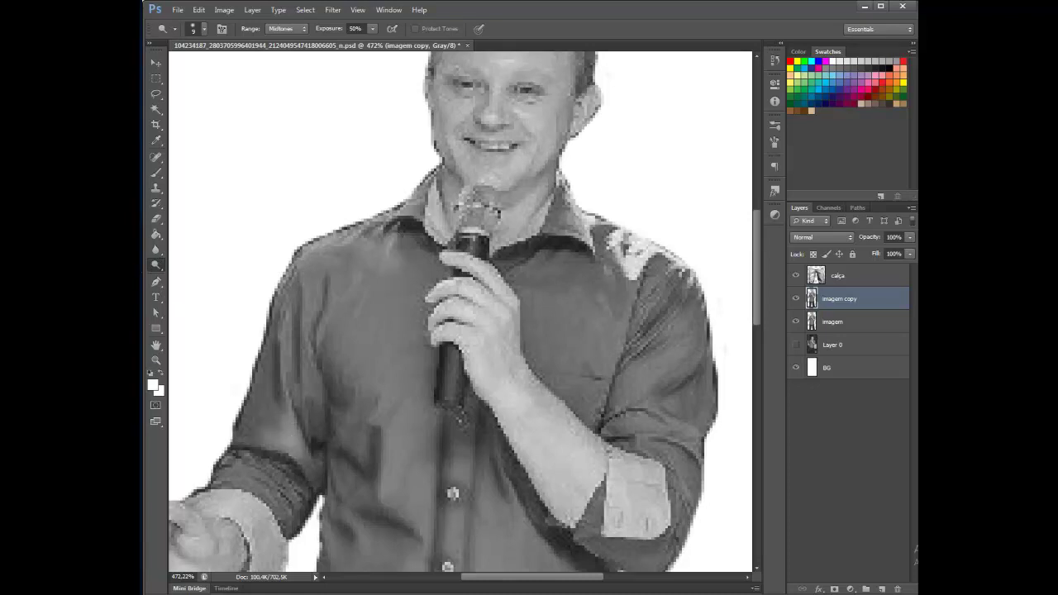
pyautogui.moveTo(566, 482)
pyautogui.mouseDown()
pyautogui.moveTo(595, 265)
pyautogui.moveTo(538, 177)
pyautogui.moveTo(521, 218)
pyautogui.mouseUp()
pyautogui.moveTo(507, 393); pyautogui.dragTo(563, 428)
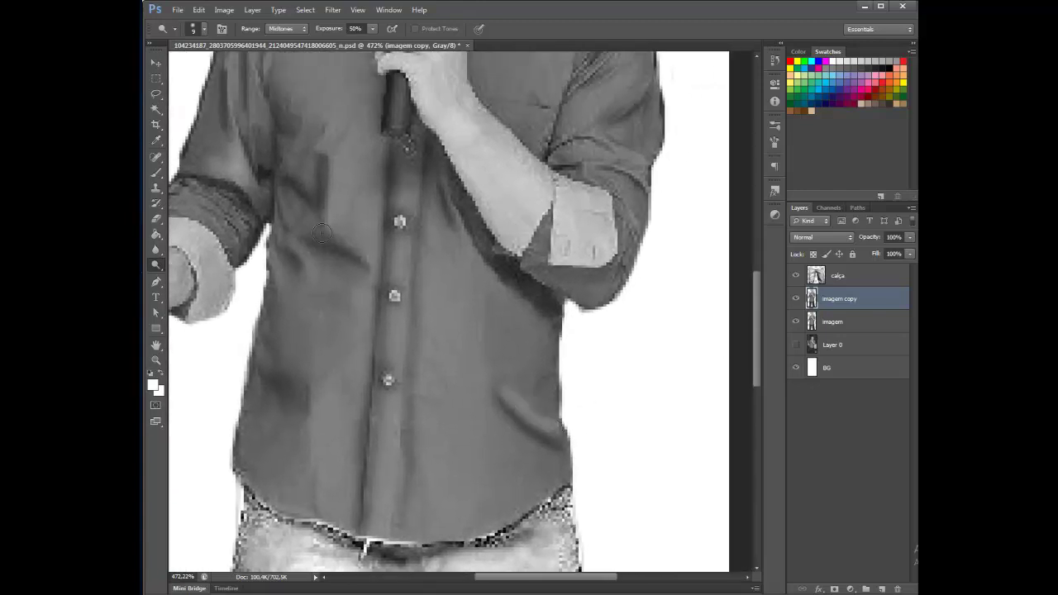
pyautogui.moveTo(427, 323); pyautogui.dragTo(451, 395)
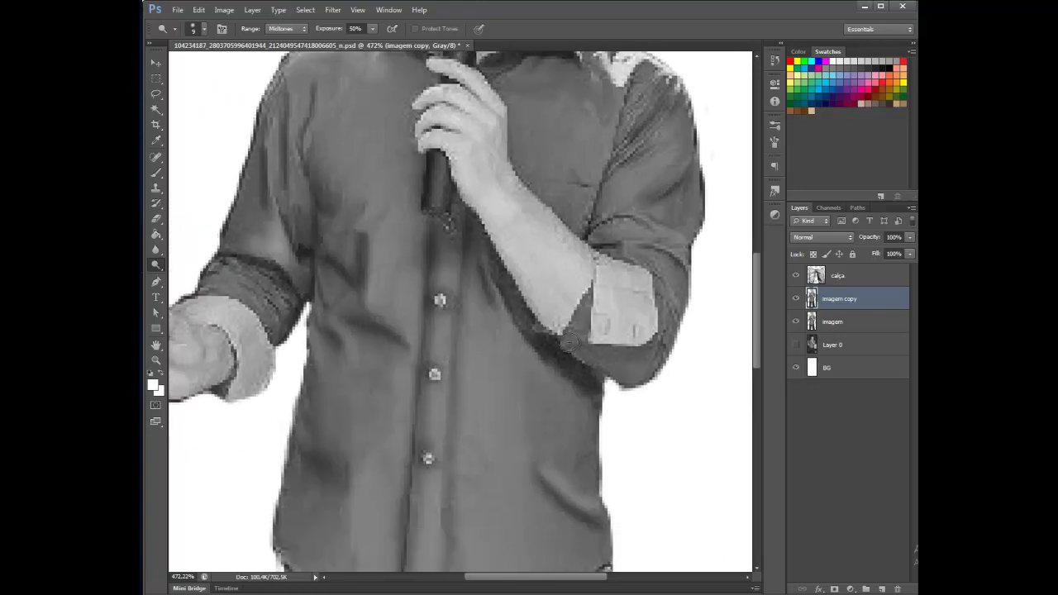
# Apply Levels to the imagem copy layer with the black input at 18 and the white input at 192.
pyautogui.scroll(-4, 496, 438)
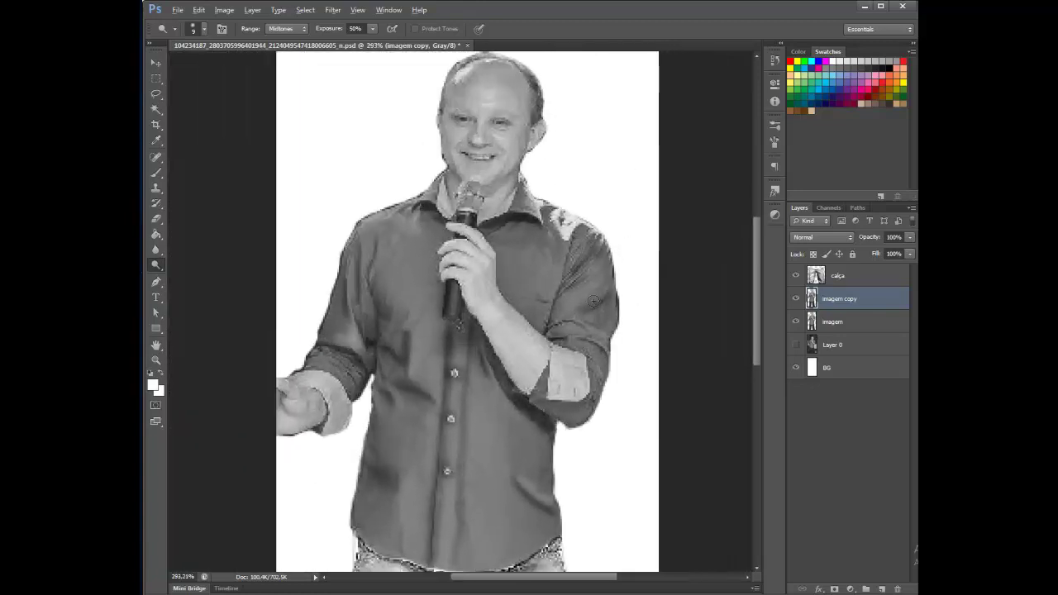
pyautogui.scroll(-1, 570, 308)
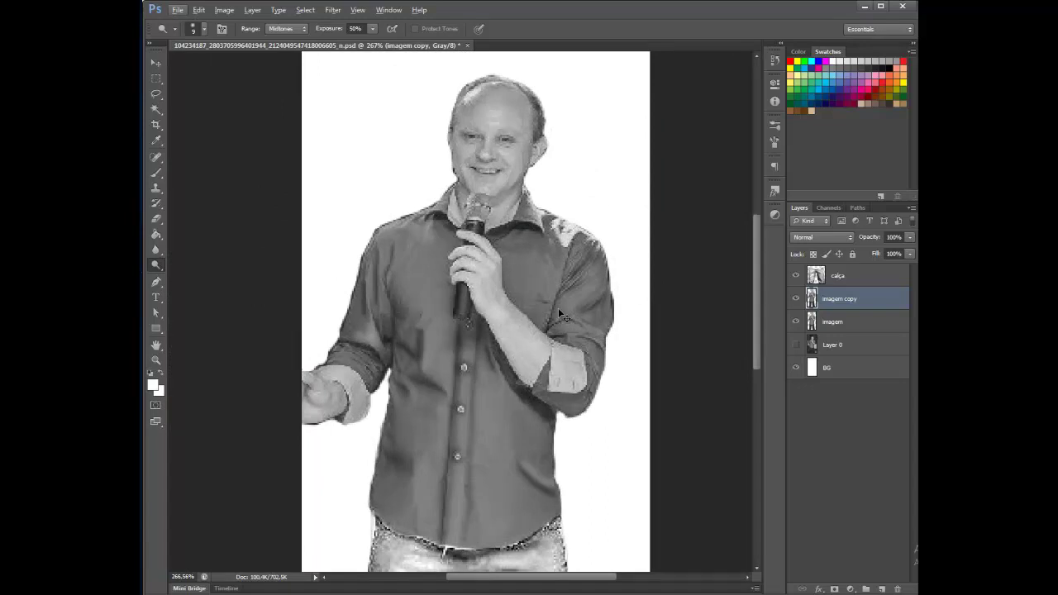
pyautogui.hotkey('ctrl', 'l')
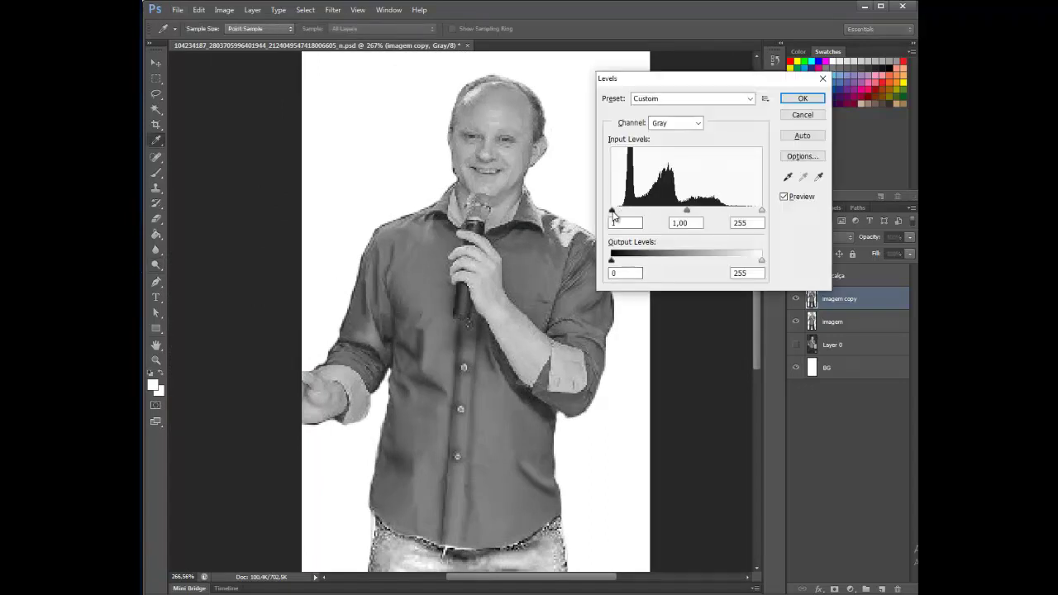
pyautogui.moveTo(611, 214); pyautogui.dragTo(621, 212)
pyautogui.moveTo(760, 214); pyautogui.dragTo(725, 215)
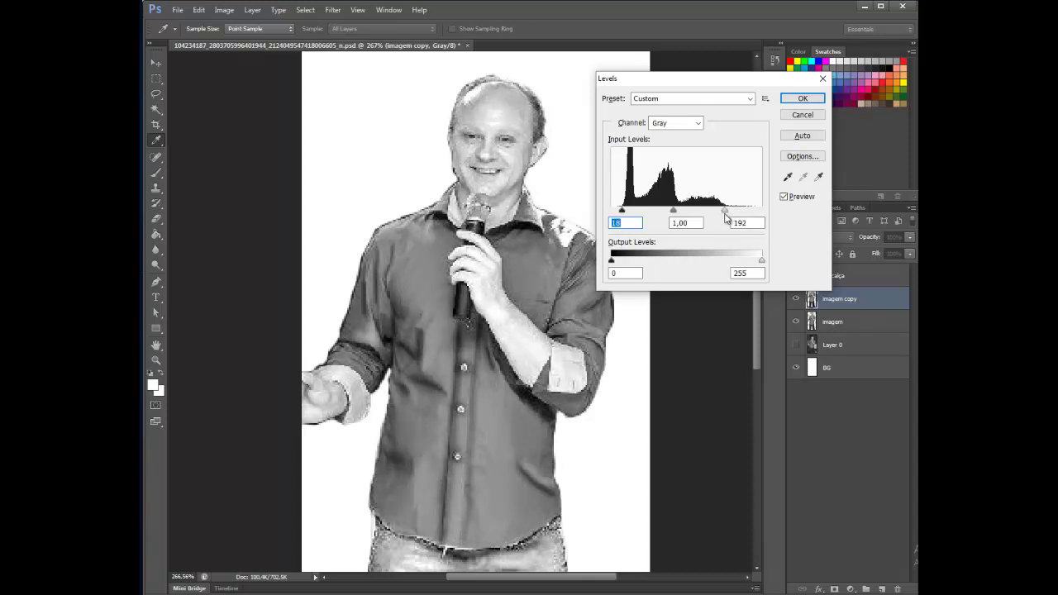
pyautogui.click(801, 99)
# Burn the shadows around the man's nose, mouth corner and jawline with a 4 px brush at 50% exposure.
pyautogui.press('o')
pyautogui.moveTo(562, 176); pyautogui.dragTo(545, 352)
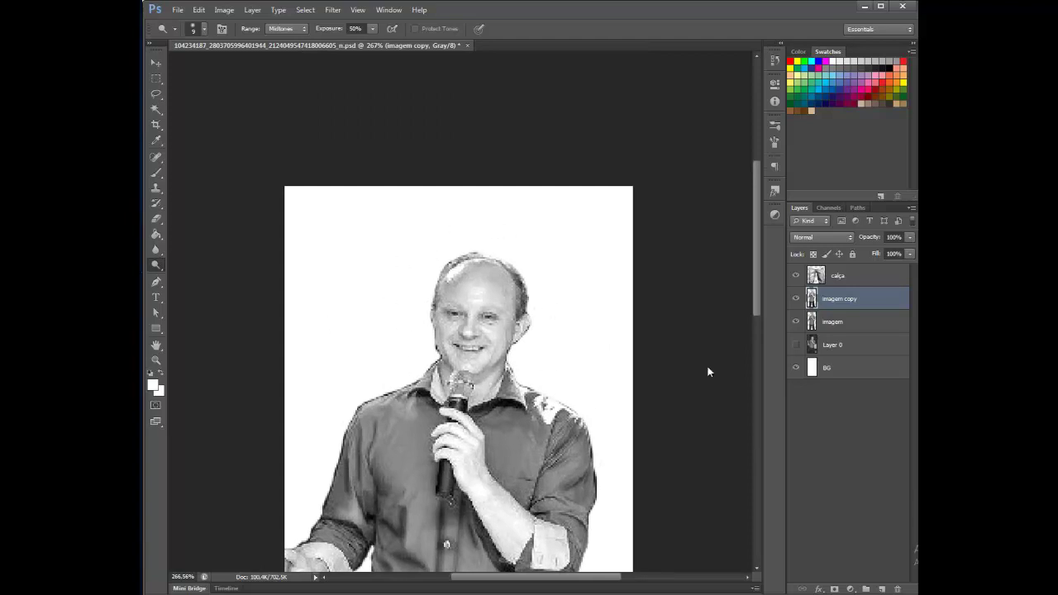
pyautogui.scroll(7, 634, 263)
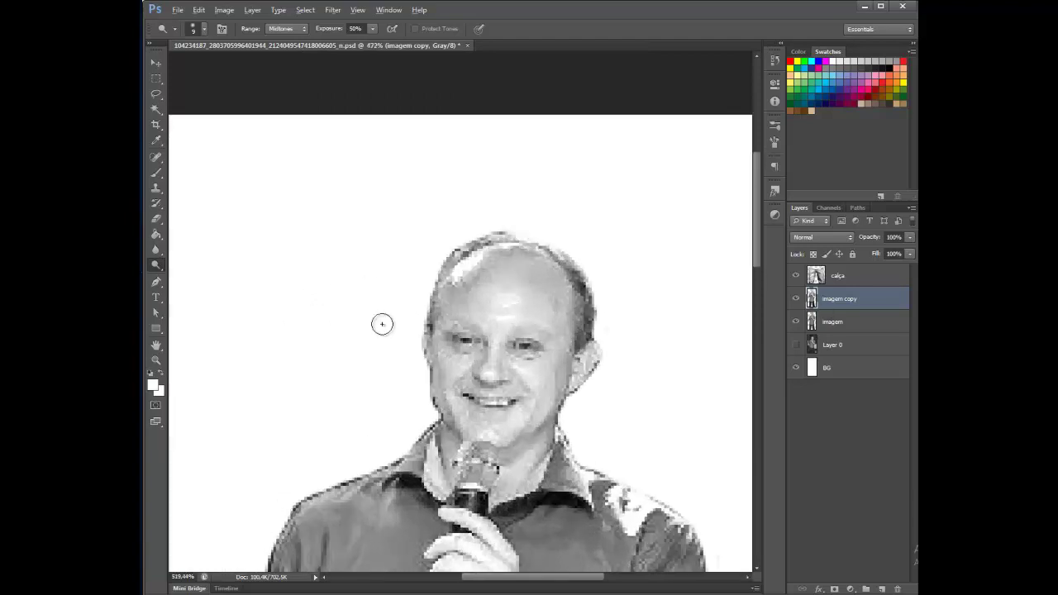
pyautogui.scroll(-1, 608, 433)
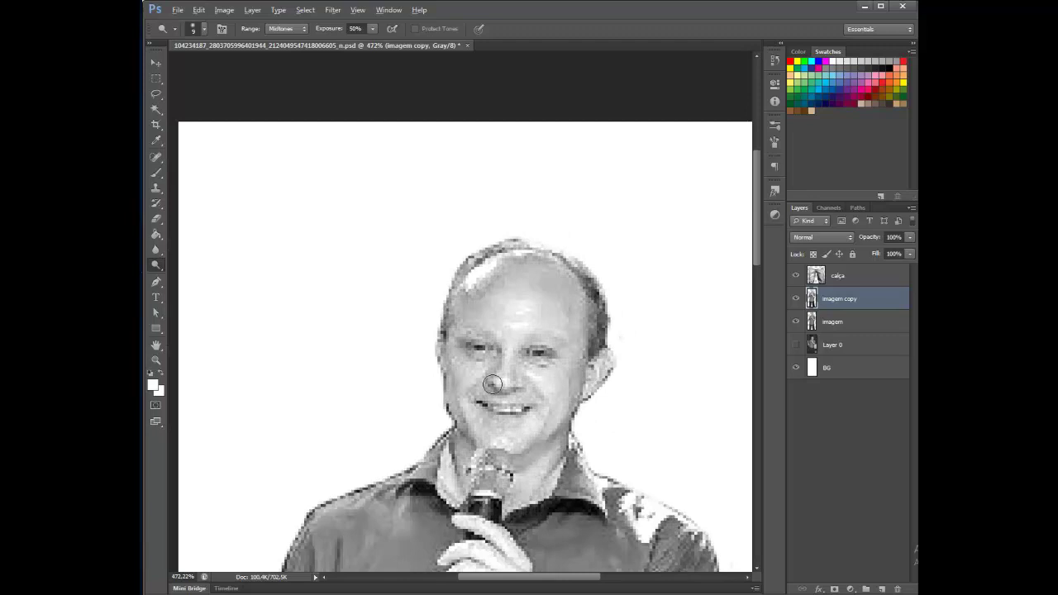
pyautogui.rightClick(155, 264)
pyautogui.click(192, 275)
pyautogui.scroll(5, 545, 397)
pyautogui.moveTo(513, 334)
pyautogui.mouseDown()
pyautogui.moveTo(550, 311)
pyautogui.moveTo(558, 328)
pyautogui.moveTo(506, 315)
pyautogui.moveTo(523, 301)
pyautogui.moveTo(571, 297)
pyautogui.moveTo(594, 316)
pyautogui.moveTo(475, 317)
pyautogui.moveTo(445, 287)
pyautogui.moveTo(495, 387)
pyautogui.mouseUp()
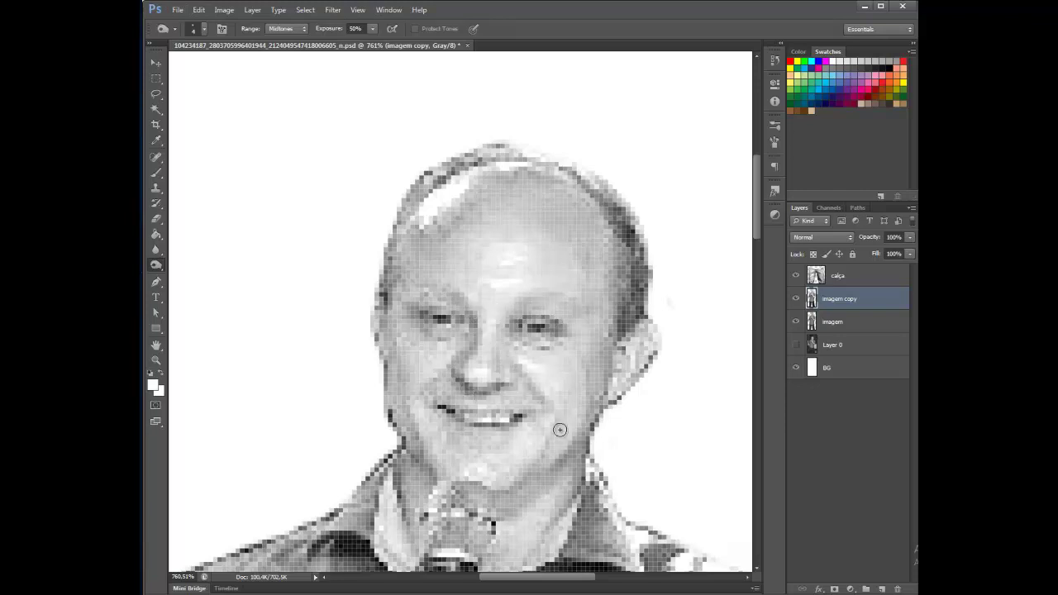
pyautogui.moveTo(453, 372)
pyautogui.mouseDown()
pyautogui.moveTo(427, 396)
pyautogui.moveTo(438, 413)
pyautogui.moveTo(524, 428)
pyautogui.moveTo(429, 409)
pyautogui.moveTo(455, 403)
pyautogui.mouseUp()
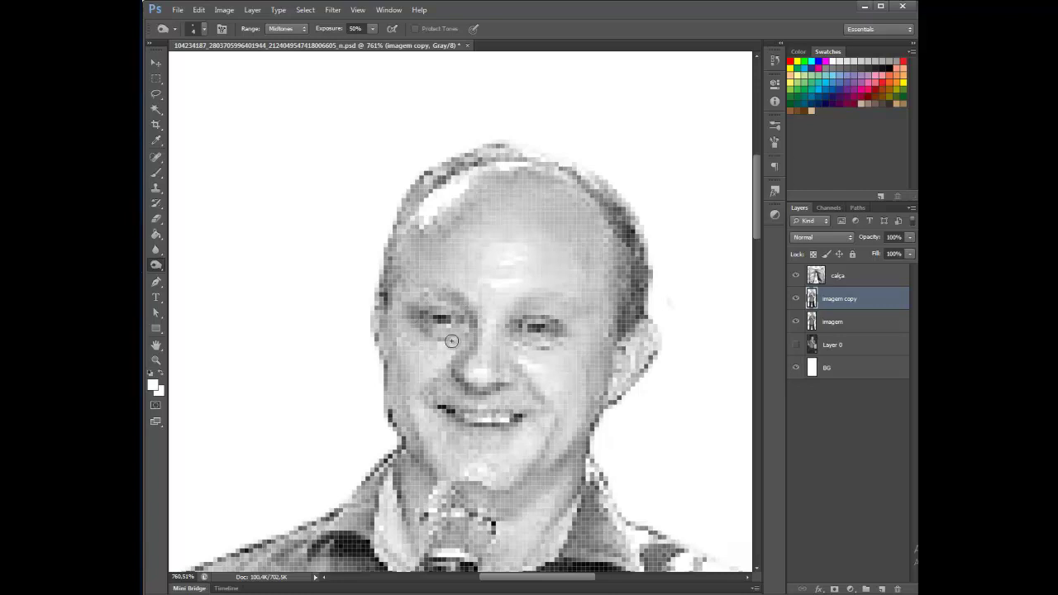
pyautogui.moveTo(575, 480)
pyautogui.mouseDown()
pyautogui.moveTo(581, 432)
pyautogui.moveTo(529, 485)
pyautogui.moveTo(552, 422)
pyautogui.moveTo(537, 494)
pyautogui.moveTo(571, 497)
pyautogui.moveTo(498, 522)
pyautogui.moveTo(564, 488)
pyautogui.mouseUp()
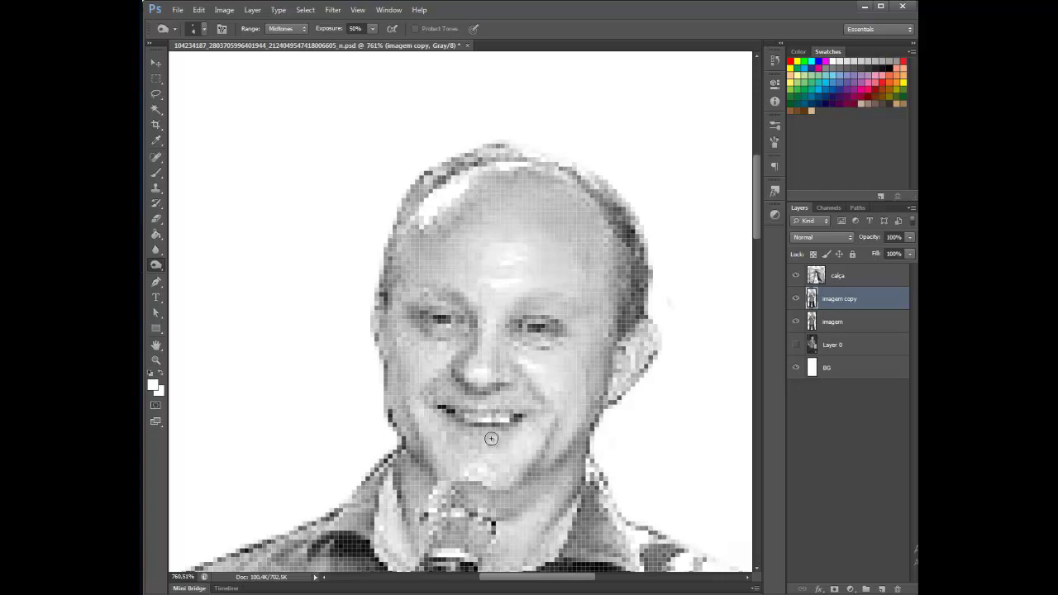
# Burn the eyes, one eyebrow, the smile lines and the lower edge of the forehead highlight with the 4 px brush.
pyautogui.moveTo(468, 314)
pyautogui.mouseDown()
pyautogui.moveTo(423, 296)
pyautogui.moveTo(418, 314)
pyautogui.moveTo(456, 311)
pyautogui.moveTo(440, 320)
pyautogui.mouseUp()
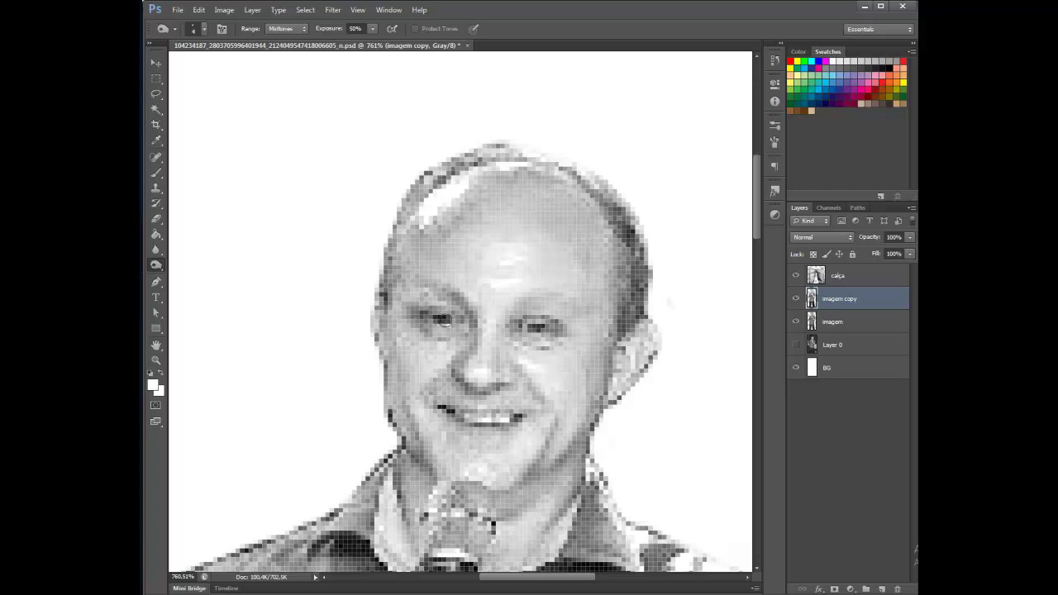
pyautogui.moveTo(511, 325)
pyautogui.mouseDown()
pyautogui.moveTo(572, 320)
pyautogui.moveTo(537, 345)
pyautogui.moveTo(515, 335)
pyautogui.moveTo(549, 357)
pyautogui.moveTo(582, 342)
pyautogui.moveTo(580, 470)
pyautogui.mouseUp()
pyautogui.moveTo(463, 359)
pyautogui.mouseDown()
pyautogui.moveTo(433, 389)
pyautogui.moveTo(543, 412)
pyautogui.moveTo(486, 431)
pyautogui.moveTo(444, 423)
pyautogui.mouseUp()
pyautogui.moveTo(461, 310)
pyautogui.mouseDown()
pyautogui.moveTo(472, 324)
pyautogui.moveTo(443, 286)
pyautogui.mouseUp()
pyautogui.moveTo(453, 218); pyautogui.dragTo(428, 242)
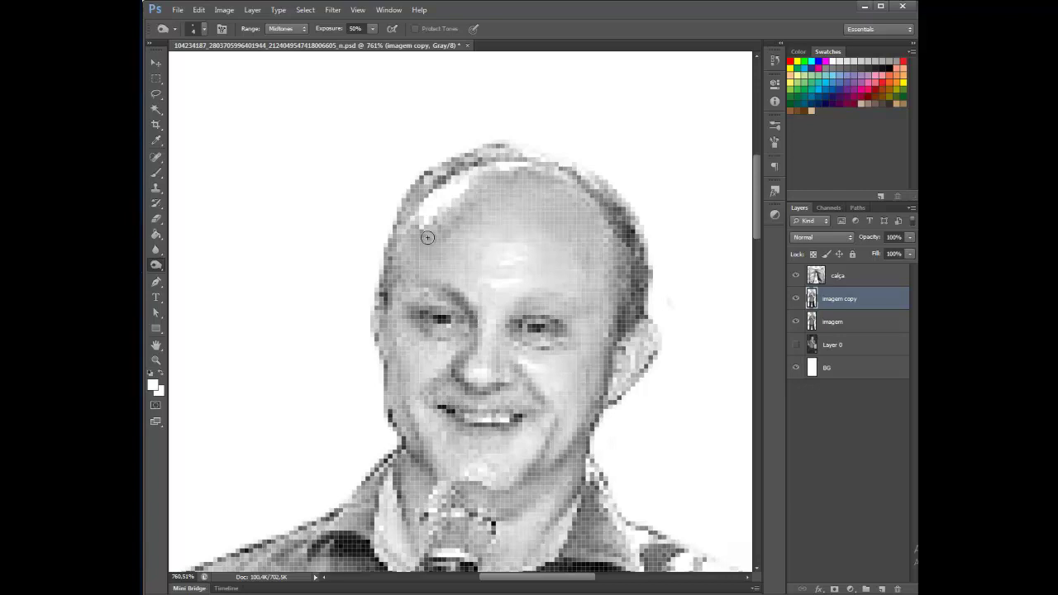
# Enlarge the Burn brush to 15 px and darken the upper forehead and the hair along both sides of the head.
pyautogui.rightClick(481, 210)
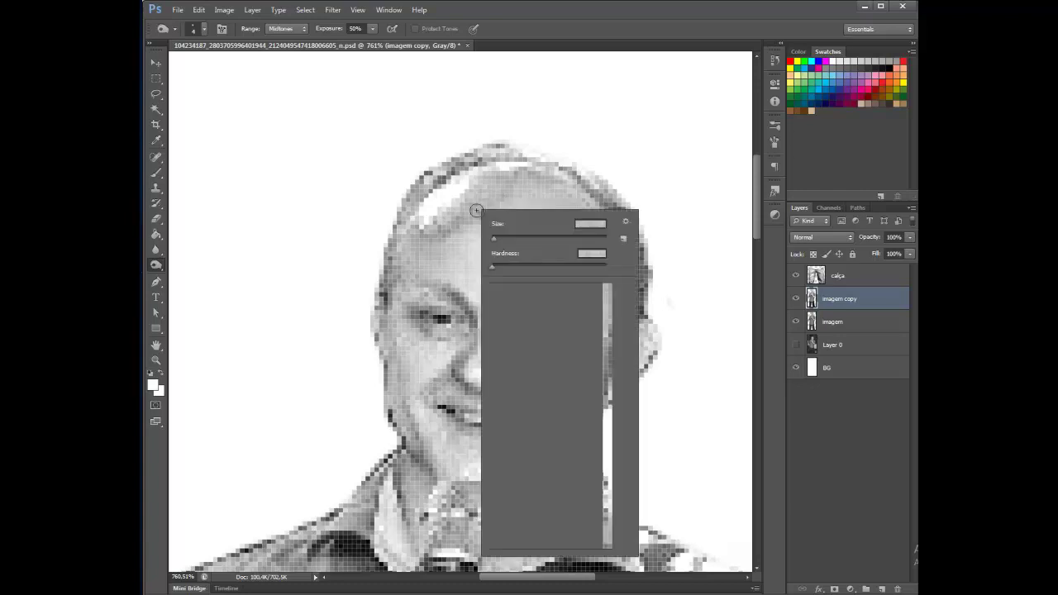
pyautogui.click(508, 238)
pyautogui.moveTo(500, 236); pyautogui.dragTo(496, 237)
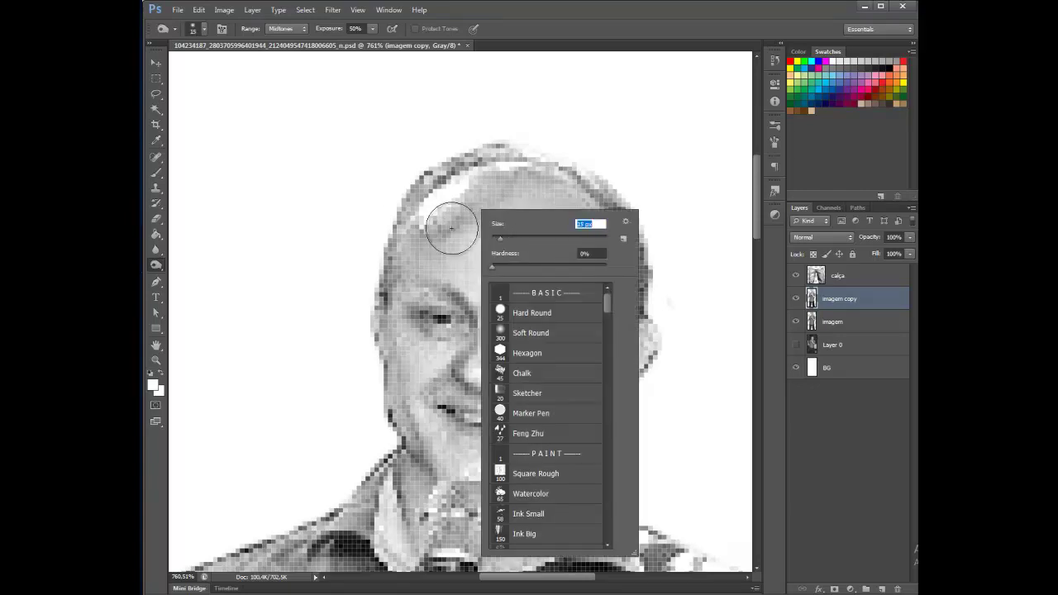
pyautogui.click(478, 215)
pyautogui.moveTo(578, 187)
pyautogui.mouseDown()
pyautogui.moveTo(612, 260)
pyautogui.moveTo(609, 225)
pyautogui.moveTo(630, 263)
pyautogui.moveTo(630, 362)
pyautogui.moveTo(634, 349)
pyautogui.moveTo(616, 357)
pyautogui.moveTo(630, 391)
pyautogui.mouseUp()
pyautogui.moveTo(378, 356)
pyautogui.mouseDown()
pyautogui.moveTo(396, 185)
pyautogui.moveTo(471, 124)
pyautogui.mouseUp()
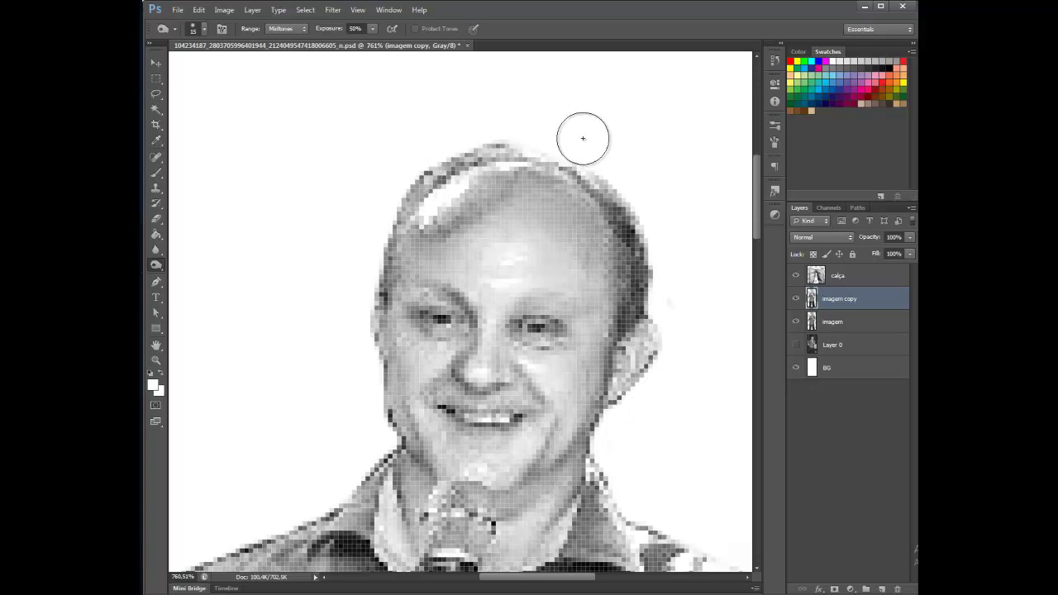
# Compare the figure with the calça layer hidden and shown to check the trousers.
pyautogui.scroll(-10, 590, 432)
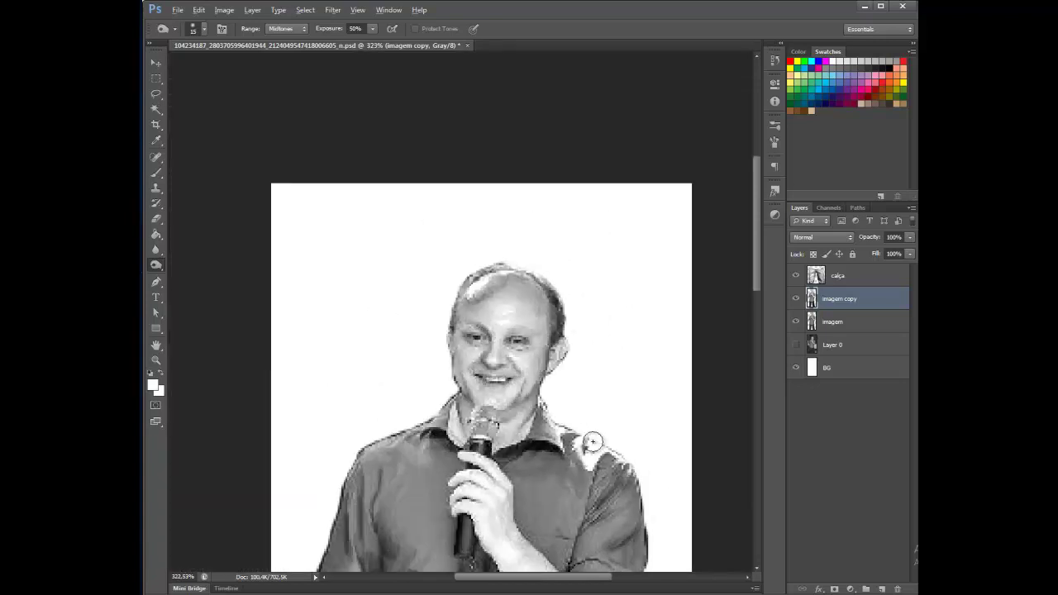
pyautogui.scroll(5, 513, 243)
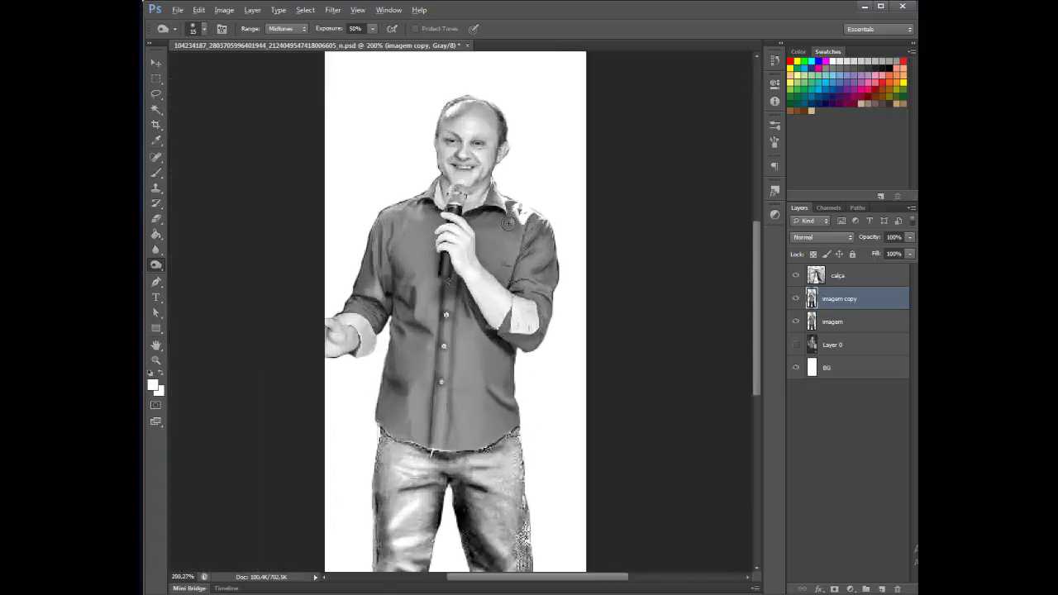
pyautogui.click(850, 280)
pyautogui.click(837, 298)
pyautogui.click(797, 275)
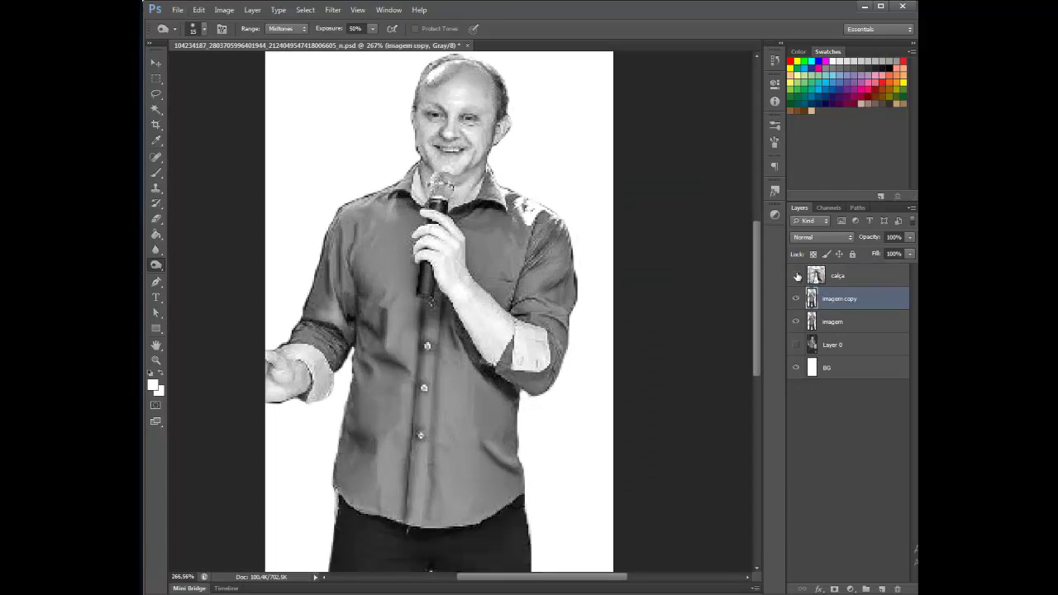
pyautogui.scroll(-5, 540, 333)
pyautogui.click(795, 275)
pyautogui.click(796, 276)
pyautogui.click(795, 276)
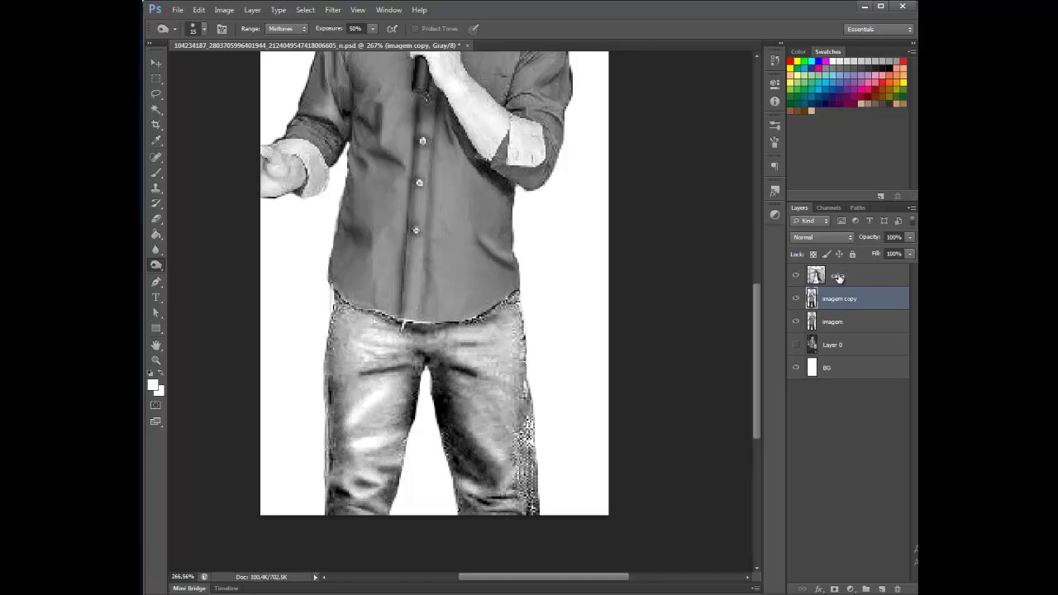
# Merge the calça layer down into imagem copy and hide the imagem layer beneath it.
pyautogui.click(838, 278)
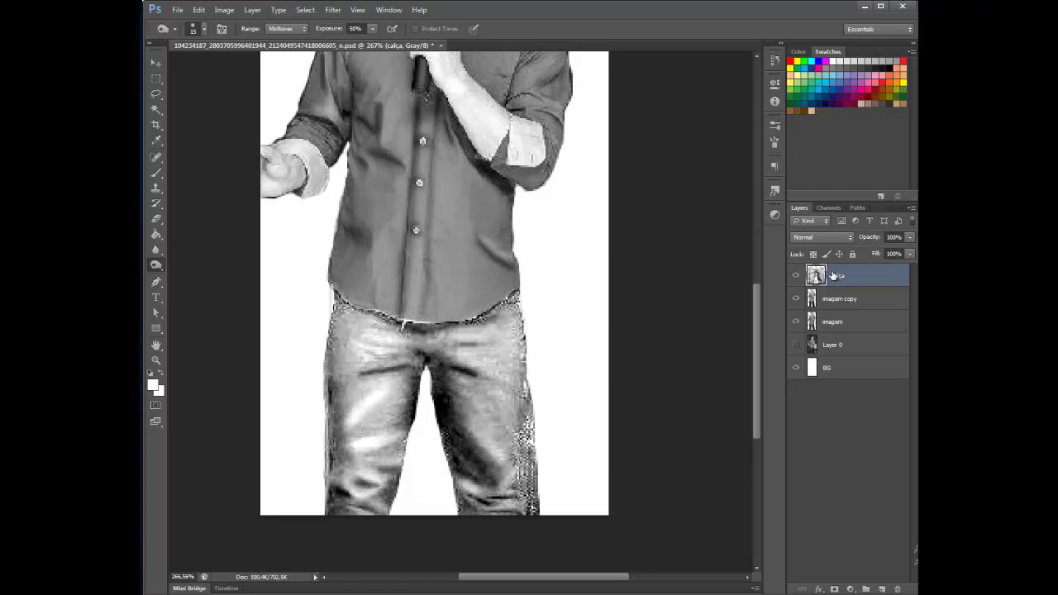
pyautogui.hotkey('ctrl', 'e')
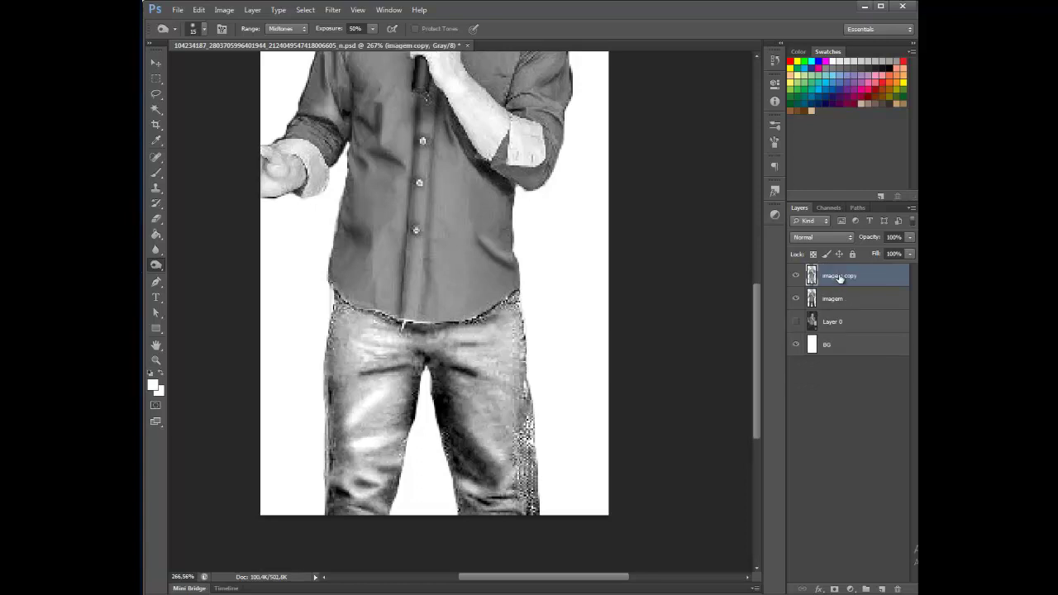
pyautogui.scroll(3, 661, 388)
pyautogui.scroll(-2, 661, 372)
pyautogui.click(796, 275)
pyautogui.click(795, 275)
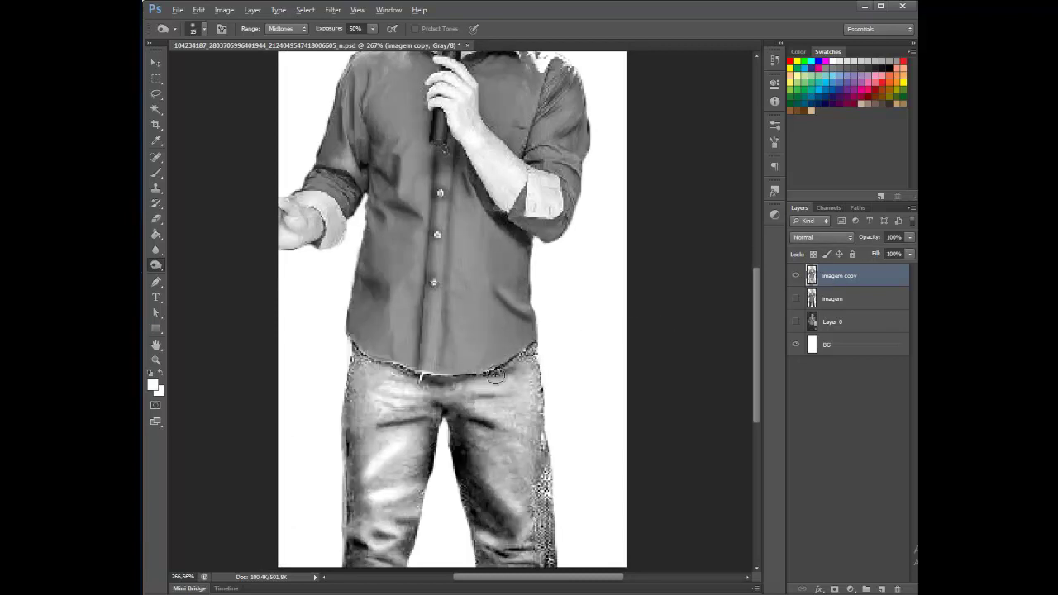
# Try Threshold on the imagem copy layer at levels 138 and 112.
pyautogui.scroll(-5, 507, 362)
pyautogui.scroll(3, 430, 281)
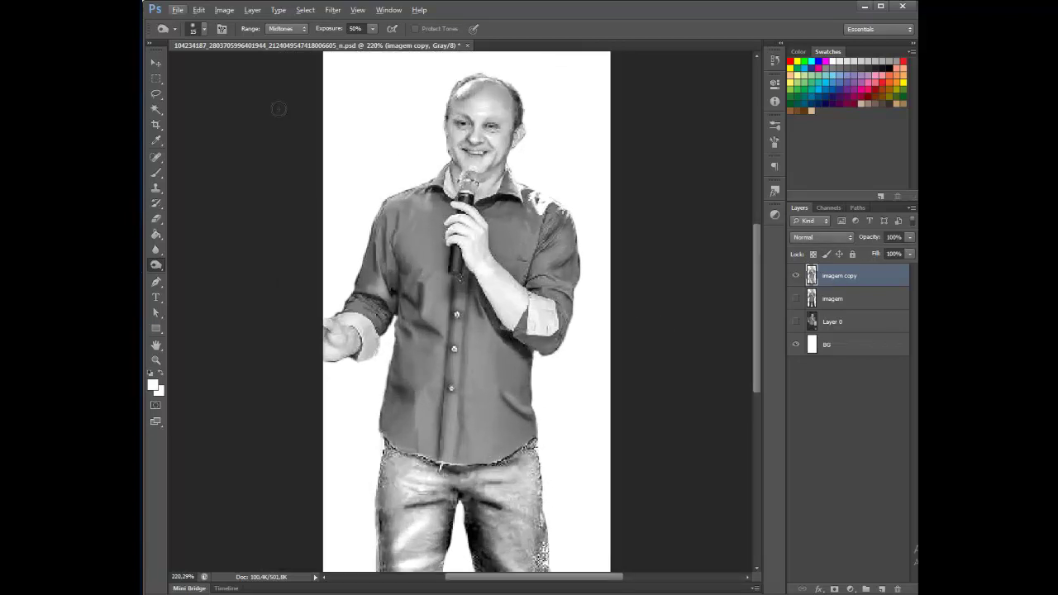
pyautogui.click(224, 10)
pyautogui.moveTo(242, 39)
pyautogui.click(389, 196)
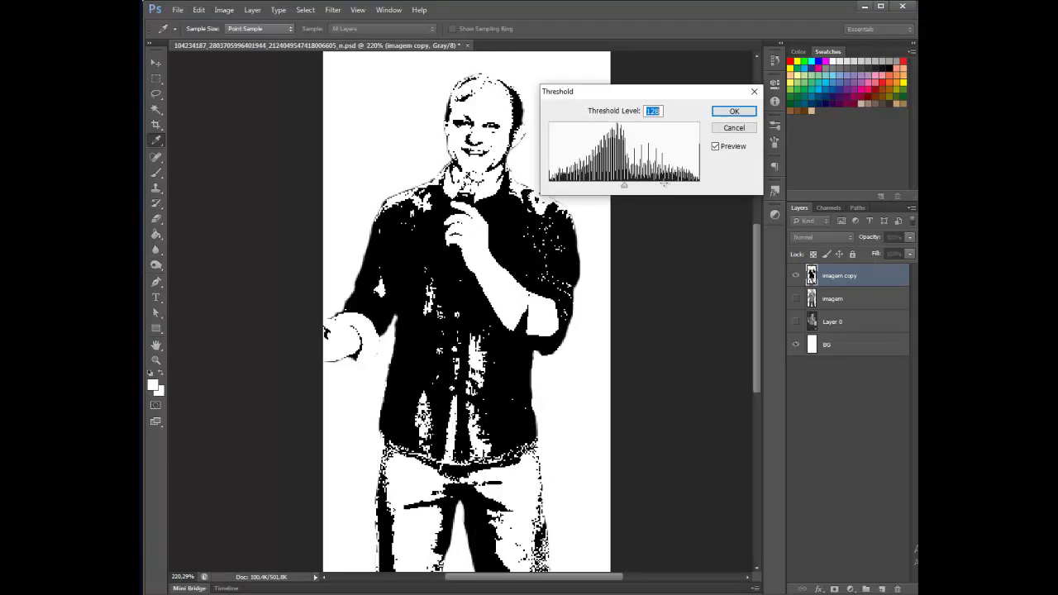
pyautogui.moveTo(624, 187)
pyautogui.mouseDown()
pyautogui.moveTo(643, 189)
pyautogui.moveTo(630, 185)
pyautogui.mouseUp()
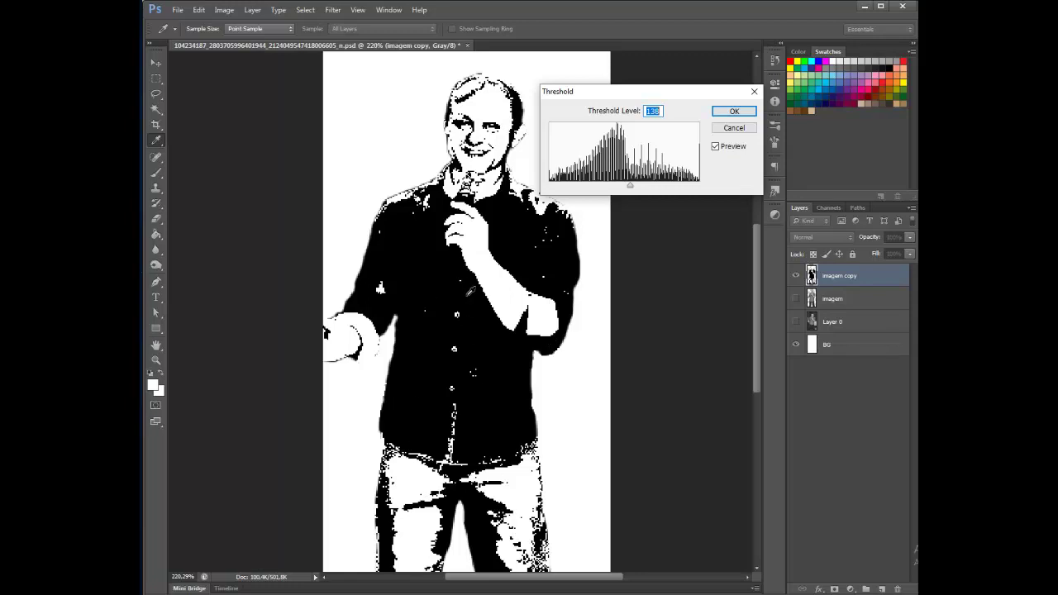
pyautogui.moveTo(630, 187); pyautogui.dragTo(614, 187)
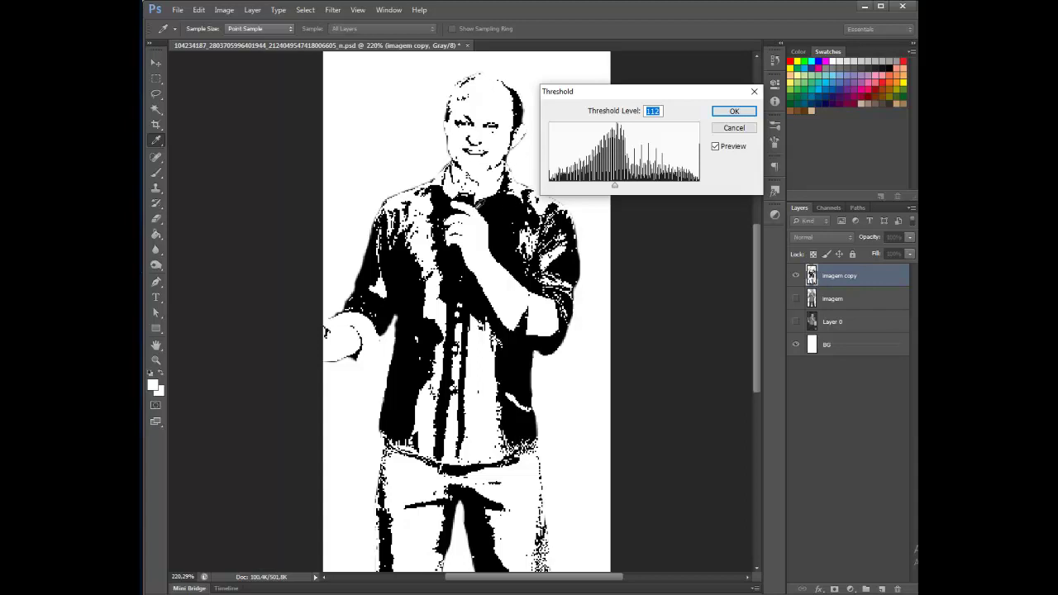
pyautogui.click(734, 127)
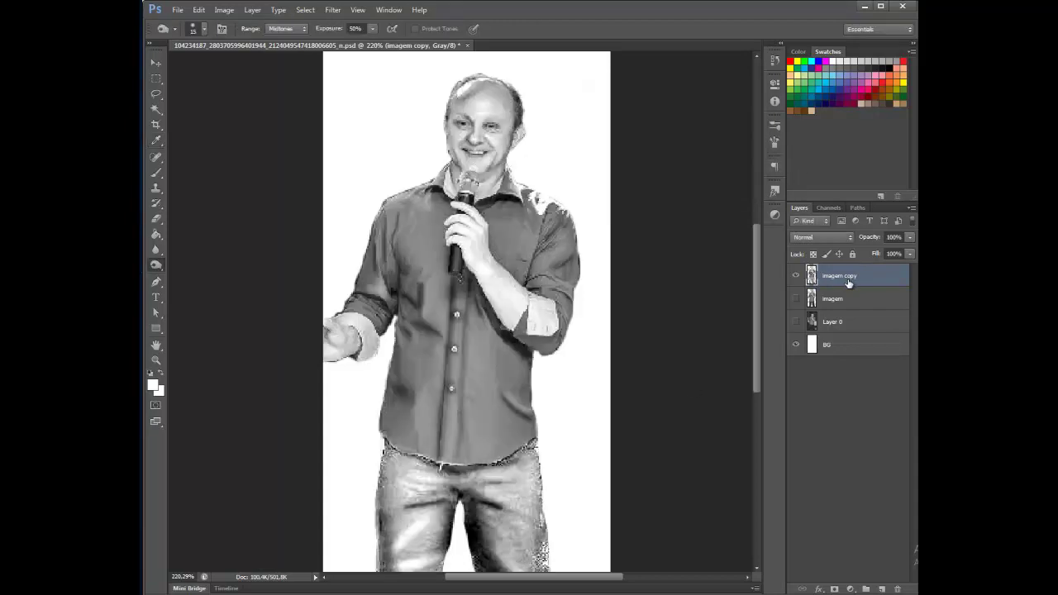
# Duplicate the imagem copy layer twice and rename the original imagem copy layer calça.
pyautogui.hotkey('ctrl', 'j')
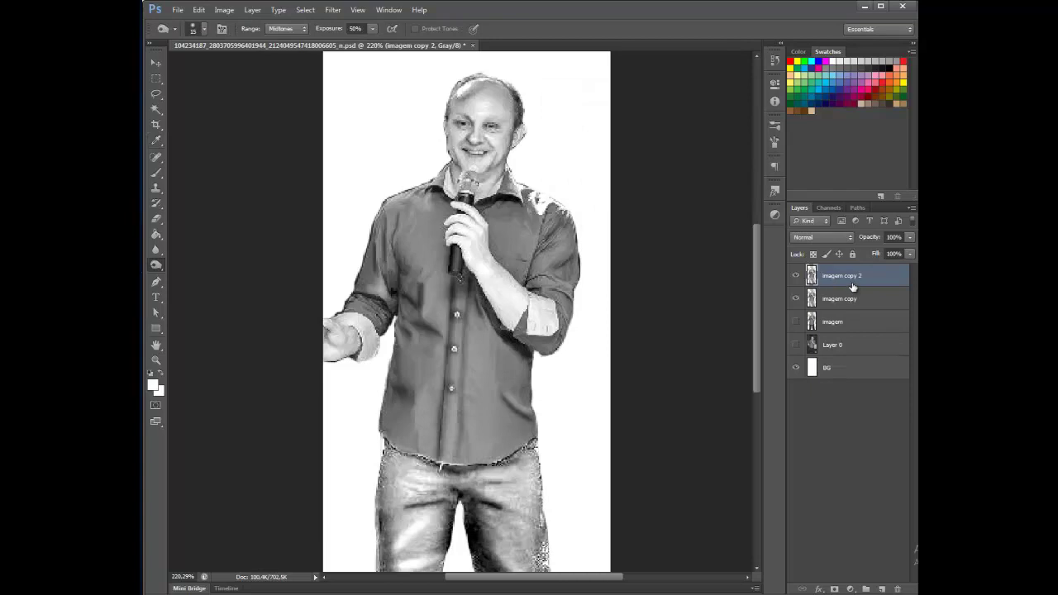
pyautogui.hotkey('ctrl', 'j')
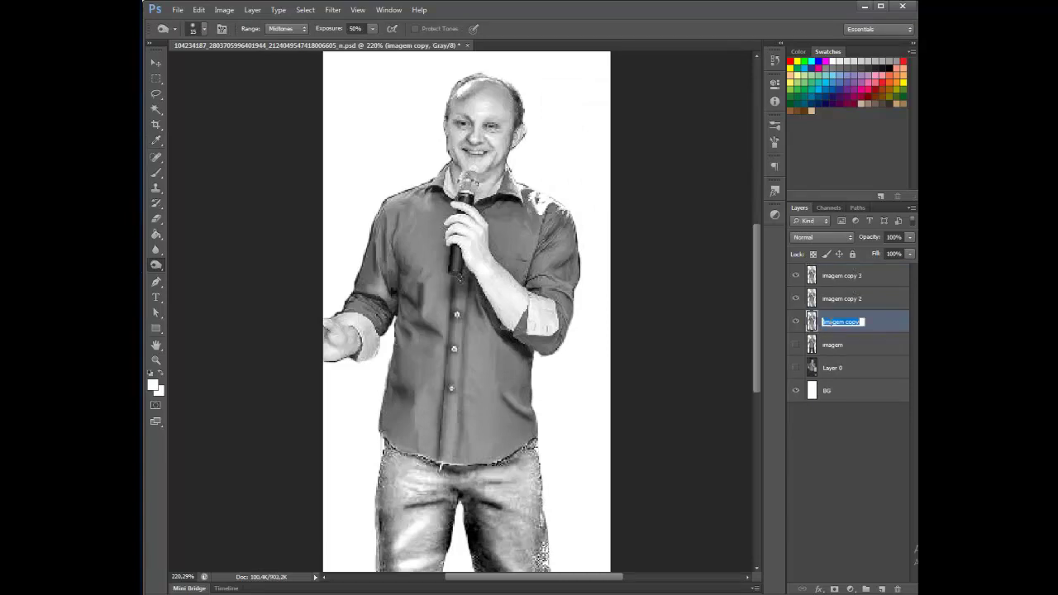
pyautogui.write('calça')
pyautogui.press('Return')
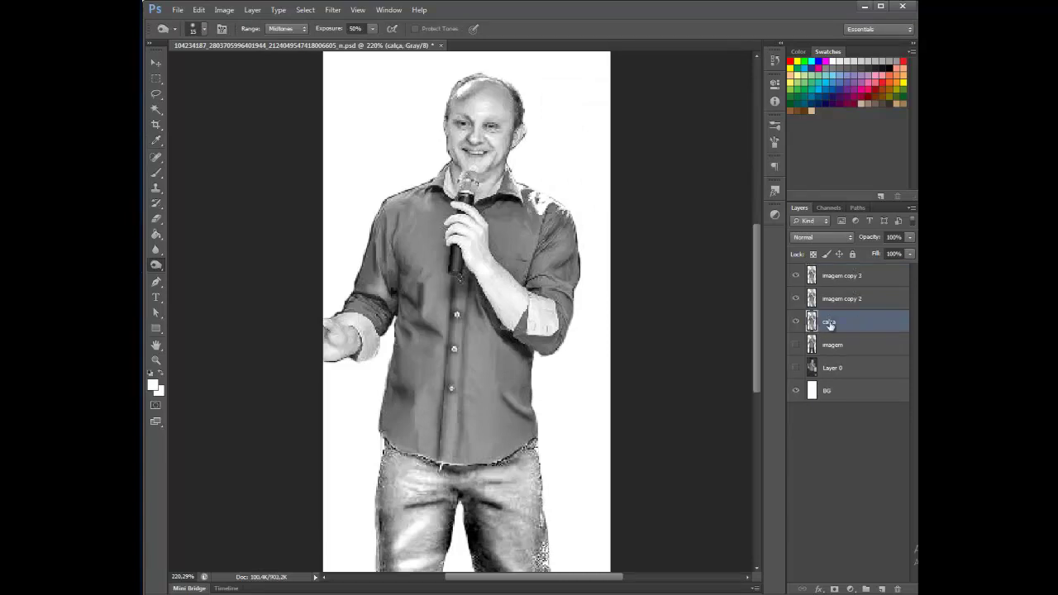
# Rename the imagem copy 2 layer camisa and the imagem copy 3 layer rosto.
pyautogui.doubleClick(843, 301)
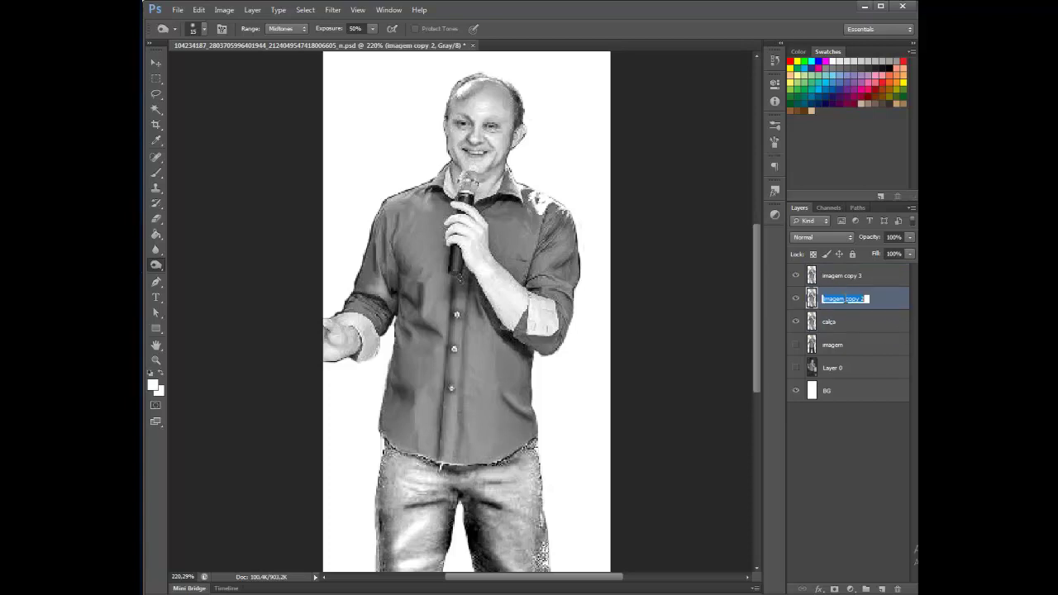
pyautogui.write('camisa')
pyautogui.press('Return')
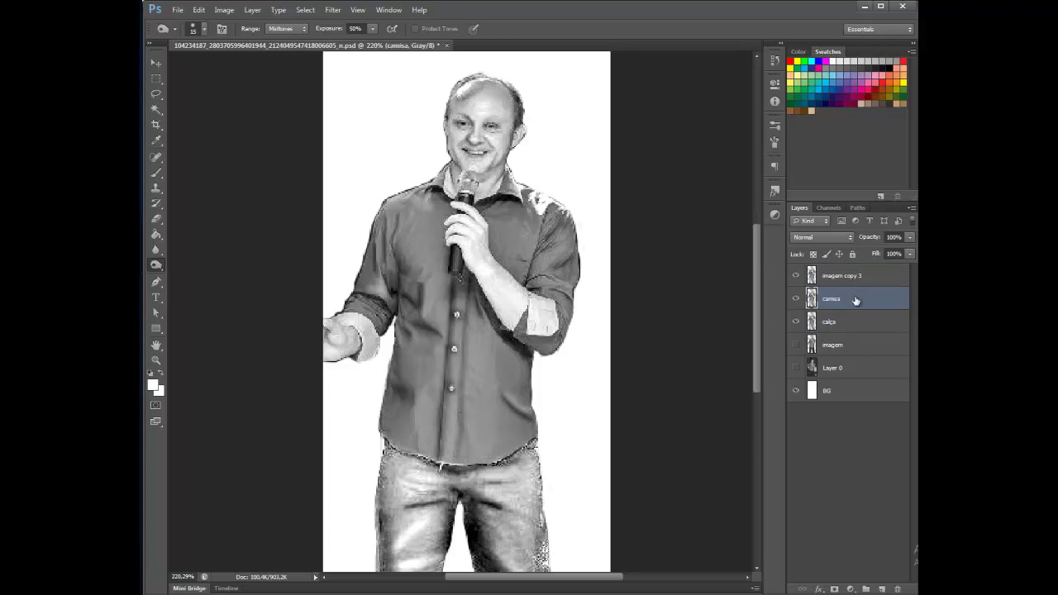
pyautogui.doubleClick(846, 279)
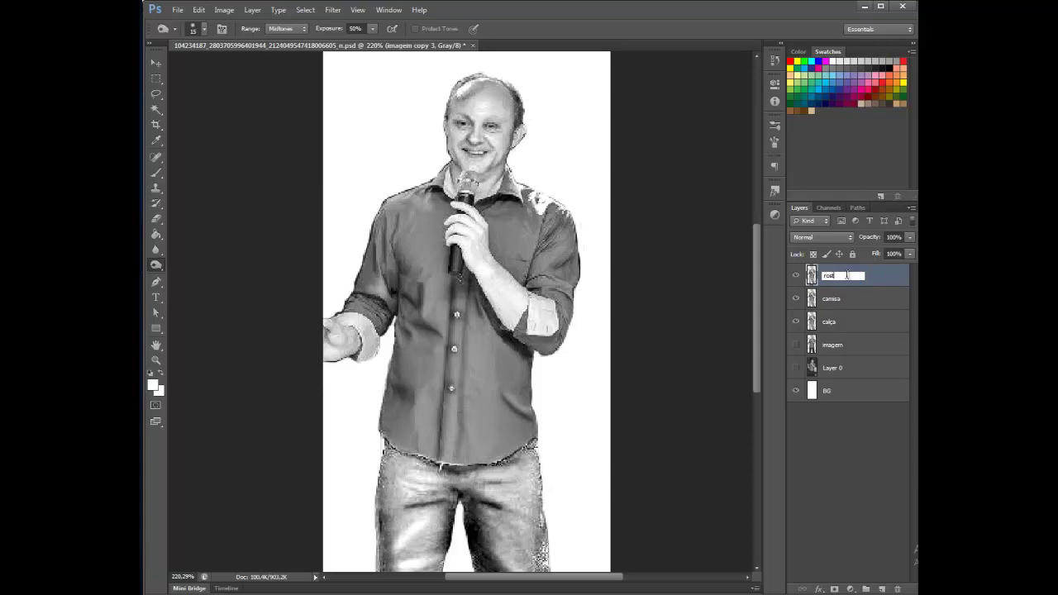
pyautogui.write('rosti')
pyautogui.press('Return')
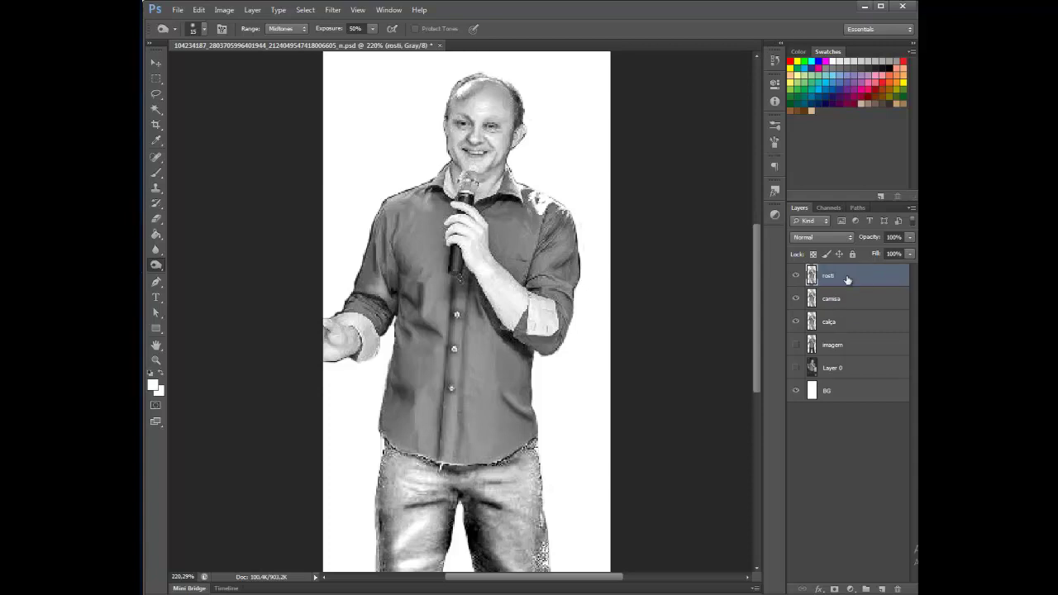
pyautogui.doubleClick(847, 279)
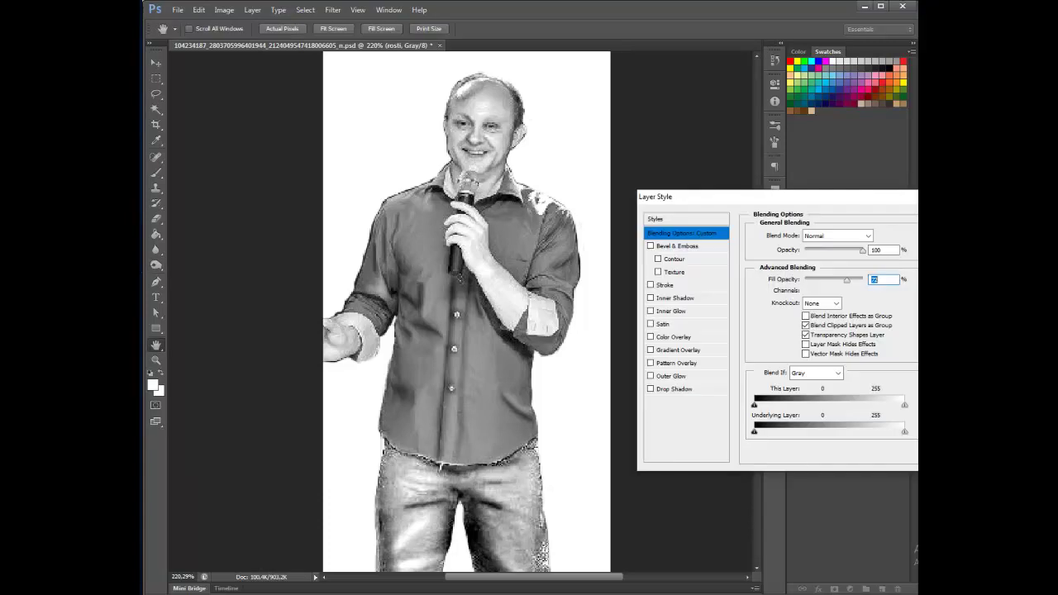
pyautogui.press('Escape')
pyautogui.doubleClick(828, 277)
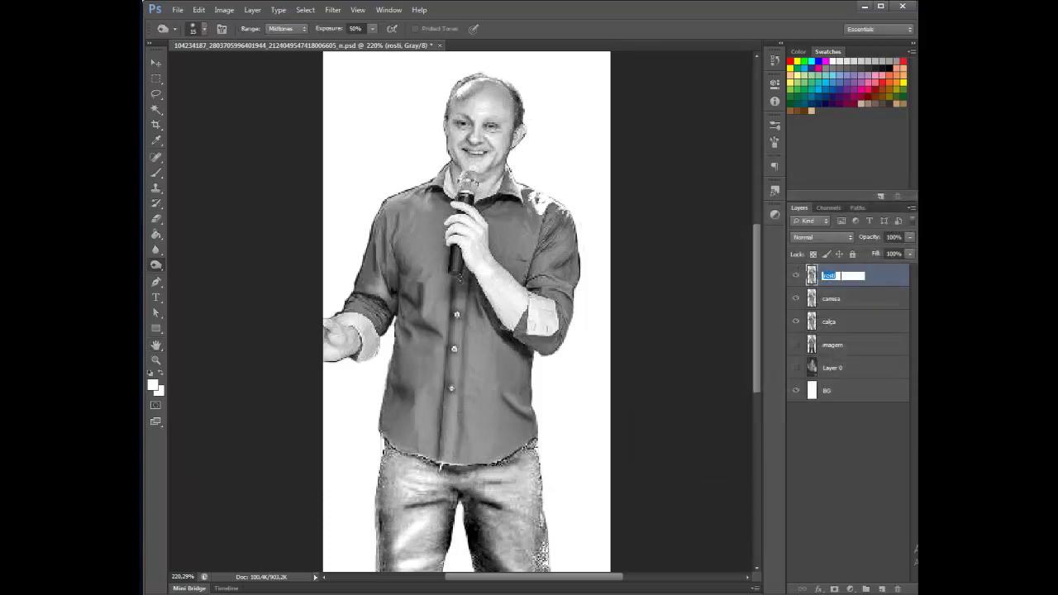
pyautogui.write('rosto')
pyautogui.press('Return')
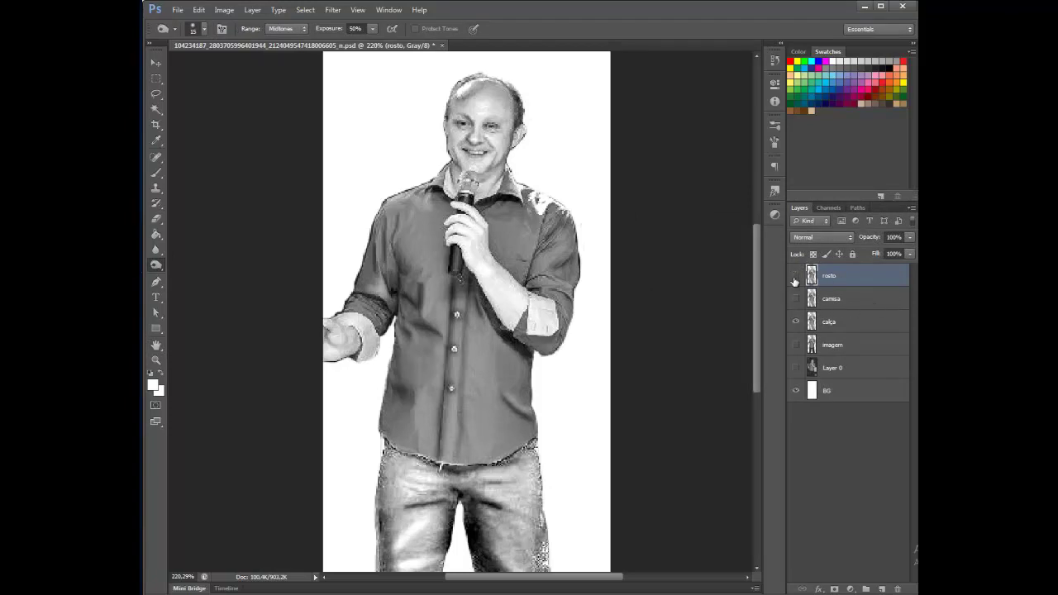
# With the rosto and camisa layers hidden, apply Threshold to the calça layer at level 129.
pyautogui.click(840, 325)
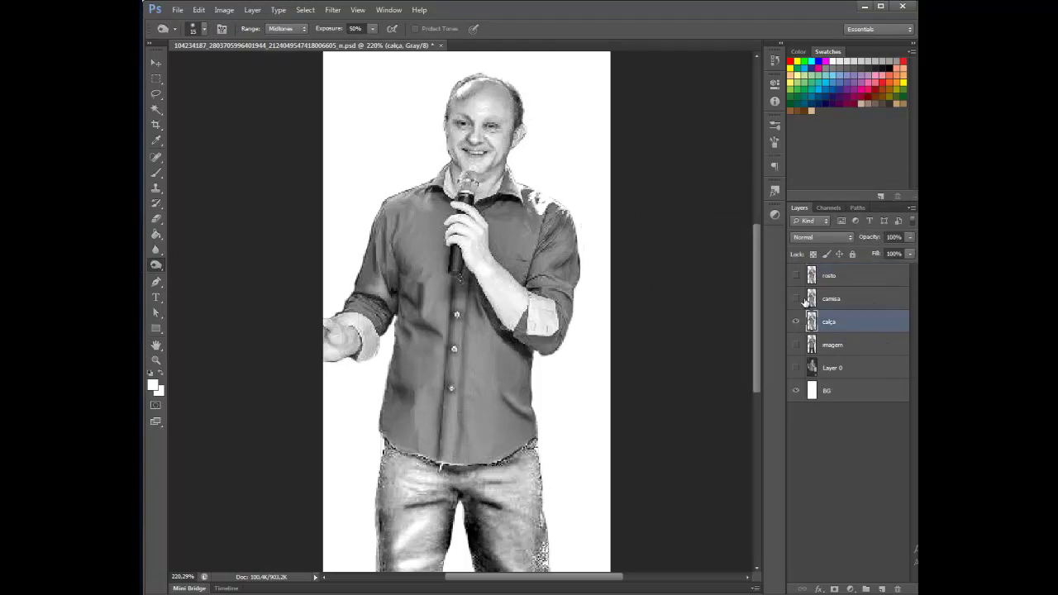
pyautogui.moveTo(799, 299); pyautogui.dragTo(796, 276)
pyautogui.click(224, 10)
pyautogui.moveTo(230, 41)
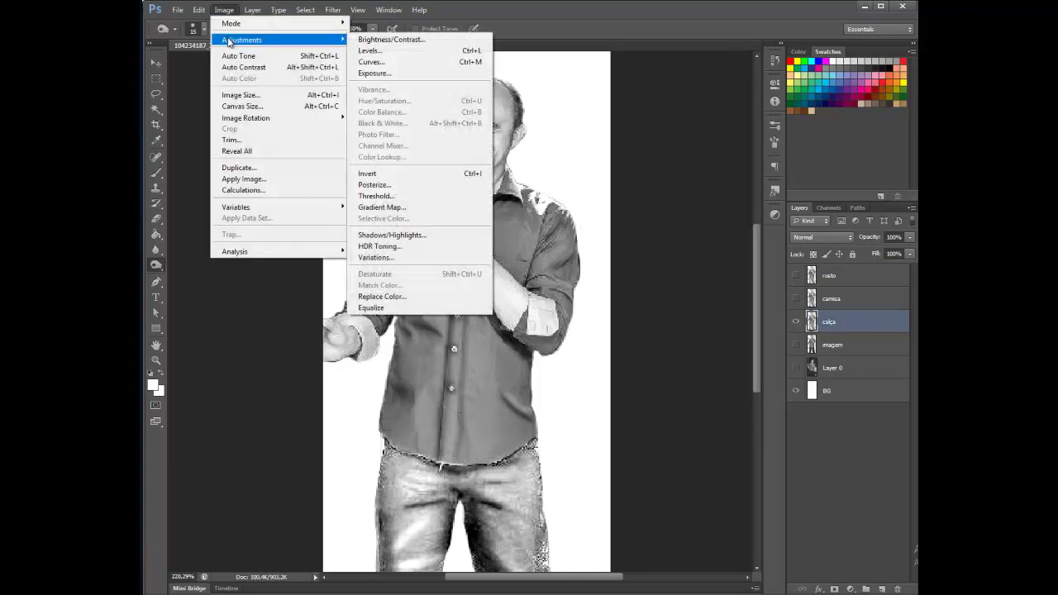
pyautogui.click(427, 197)
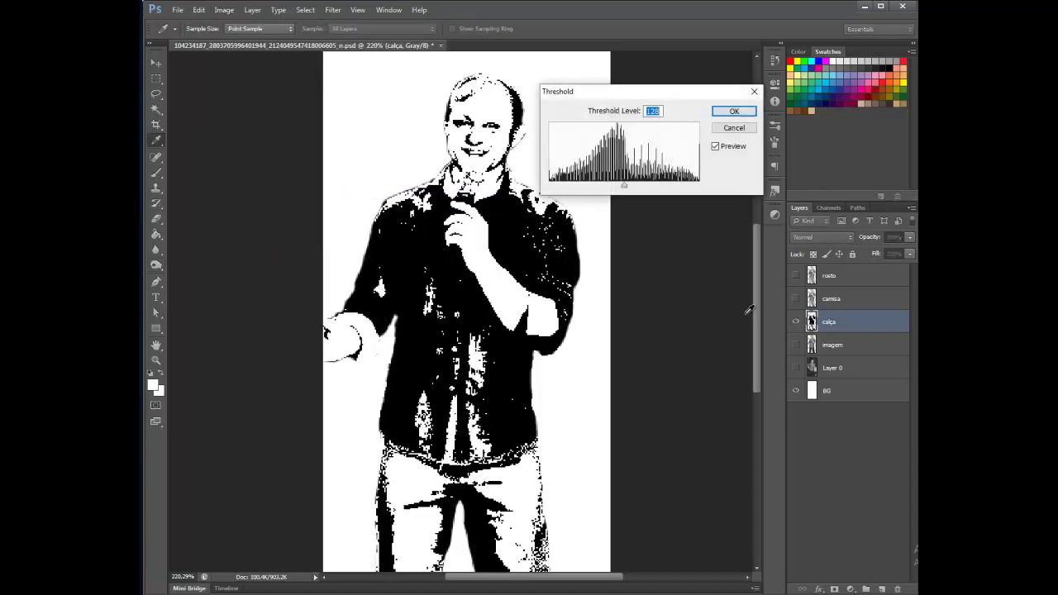
pyautogui.moveTo(624, 186)
pyautogui.mouseDown()
pyautogui.moveTo(672, 188)
pyautogui.moveTo(614, 189)
pyautogui.moveTo(626, 188)
pyautogui.mouseUp()
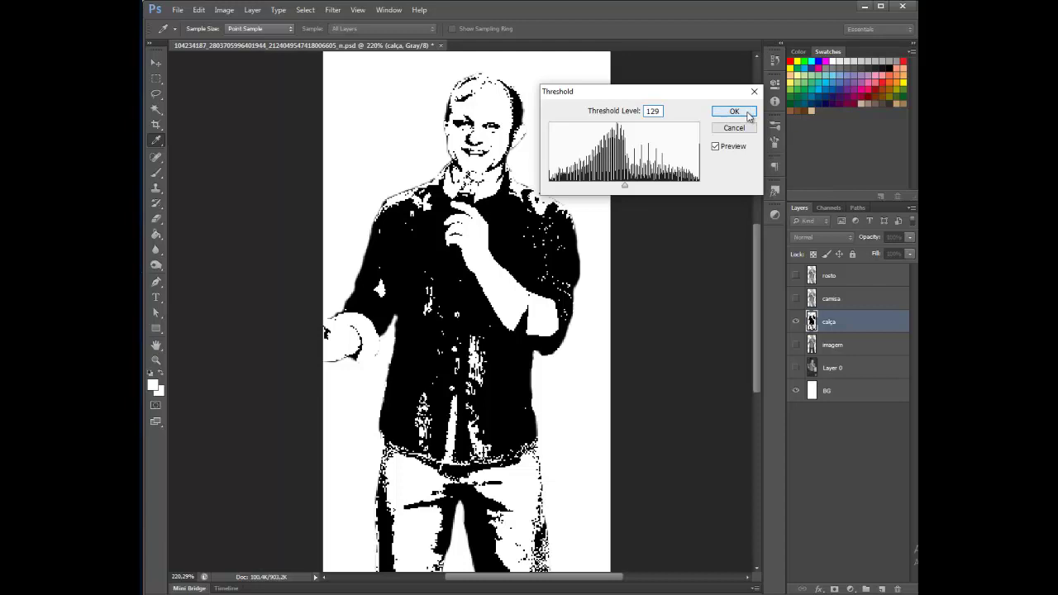
pyautogui.click(734, 110)
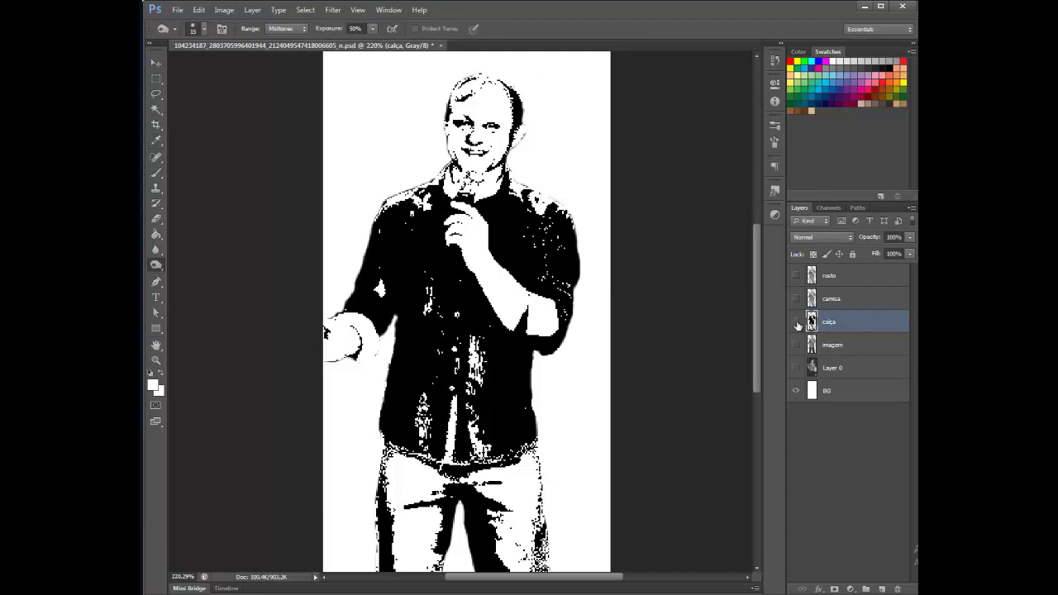
# Hide the calça layer, show camisa and apply Threshold to it at level about 98.
pyautogui.click(797, 322)
pyautogui.click(797, 299)
pyautogui.click(849, 303)
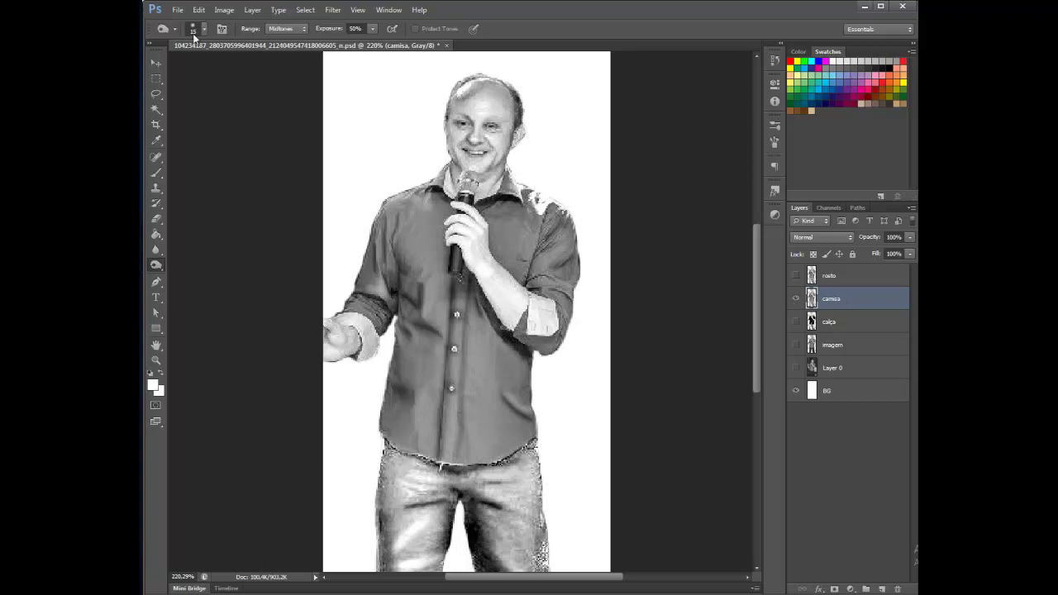
pyautogui.click(224, 9)
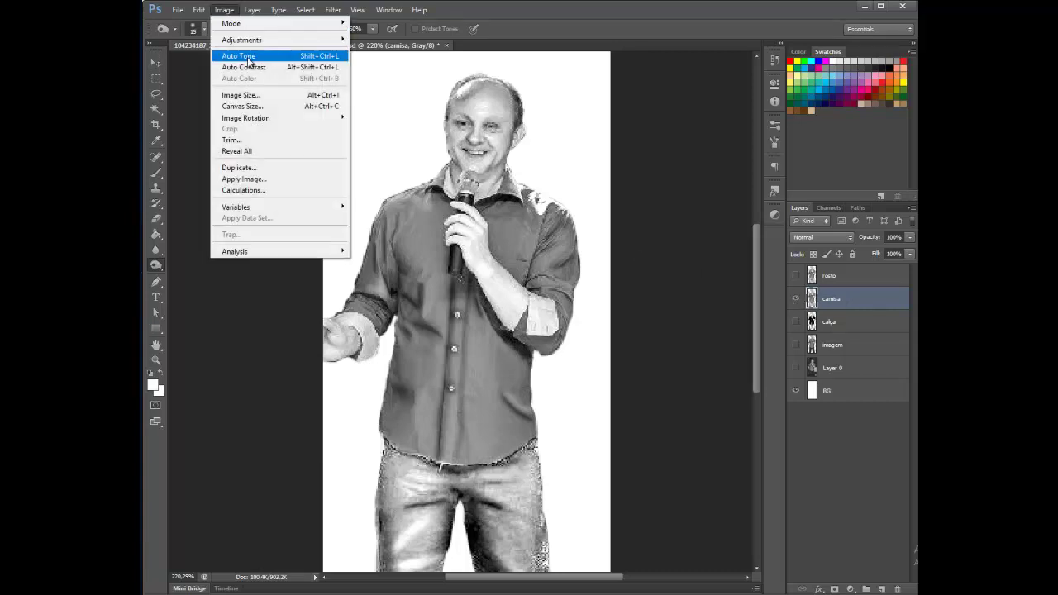
pyautogui.moveTo(256, 41)
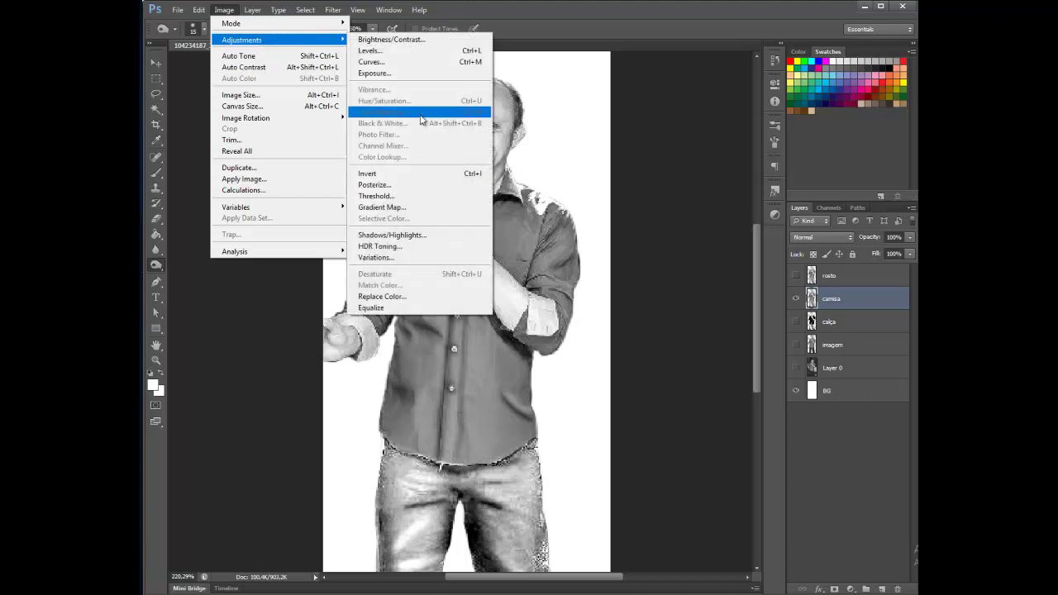
pyautogui.click(412, 197)
pyautogui.moveTo(627, 189); pyautogui.dragTo(606, 190)
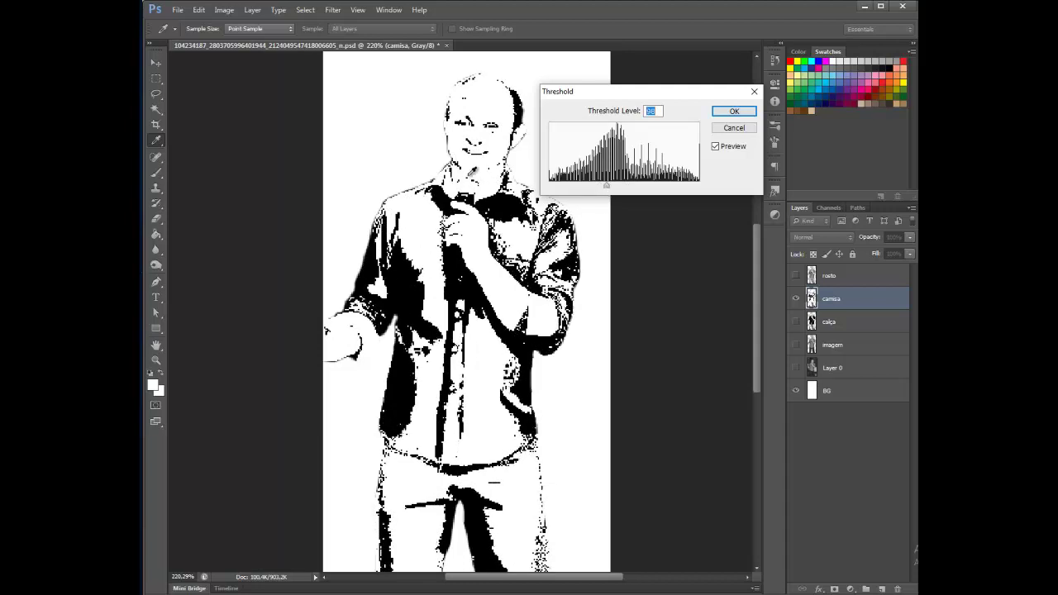
pyautogui.click(731, 113)
pyautogui.press('o')
# Hide the camisa layer, show rosto and apply Threshold to it at level 150.
pyautogui.click(796, 298)
pyautogui.click(796, 275)
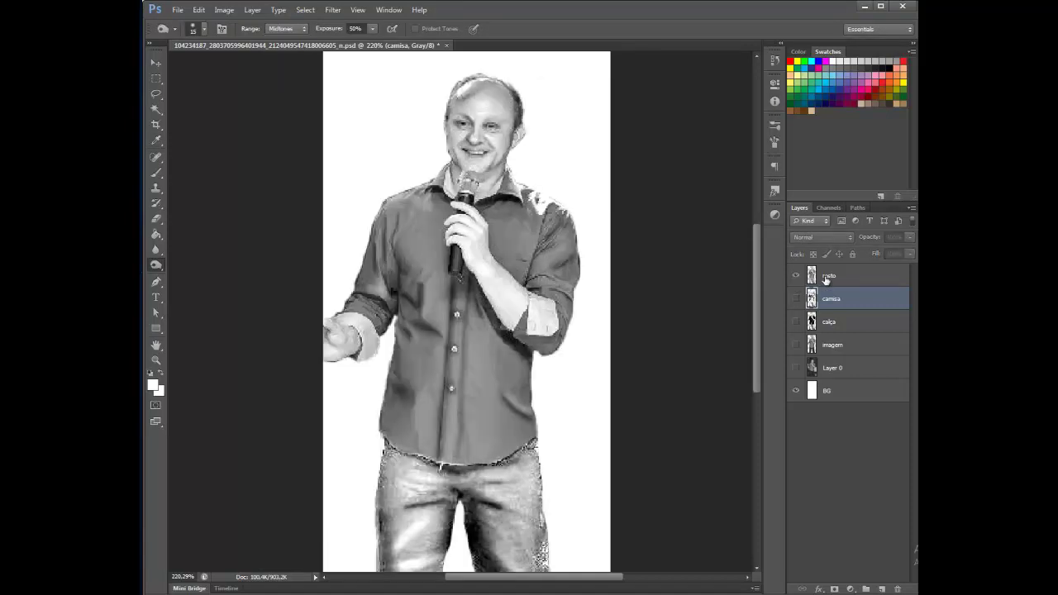
pyautogui.click(828, 280)
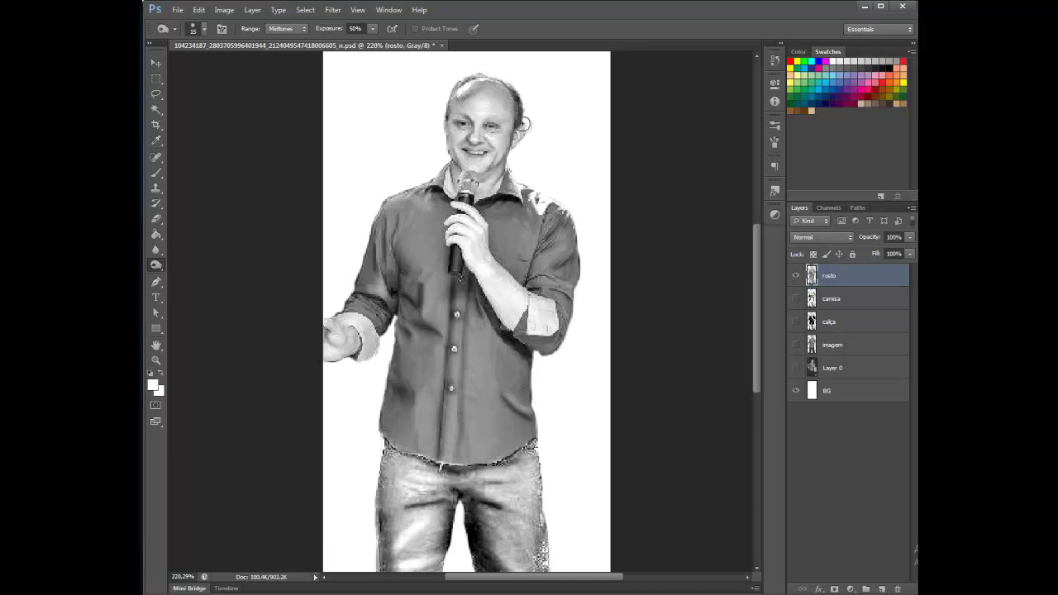
pyautogui.scroll(3, 499, 88)
pyautogui.click(227, 10)
pyautogui.moveTo(239, 25)
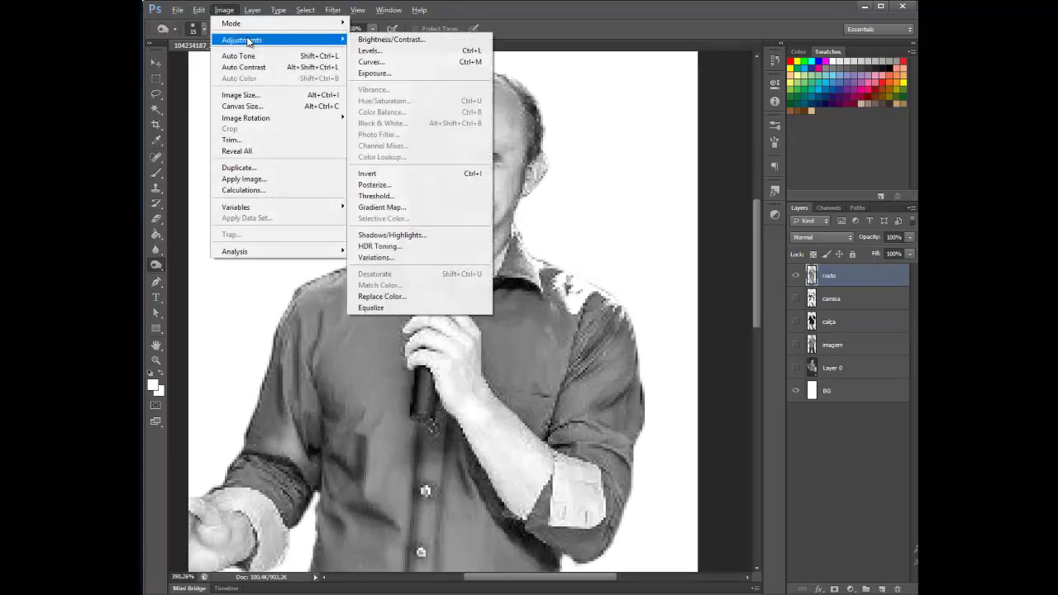
pyautogui.click(418, 199)
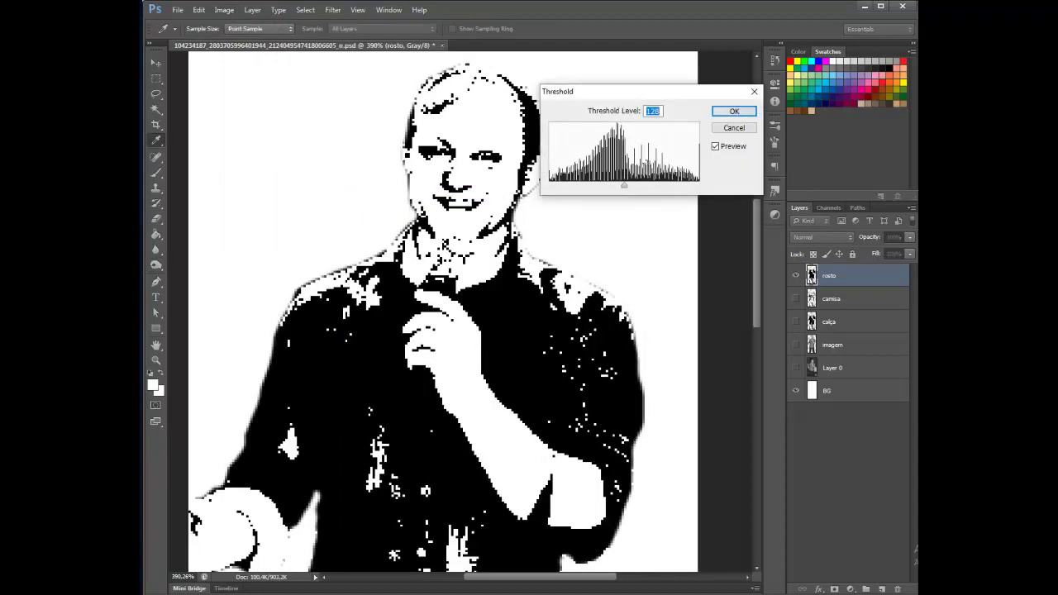
pyautogui.moveTo(625, 189); pyautogui.dragTo(638, 190)
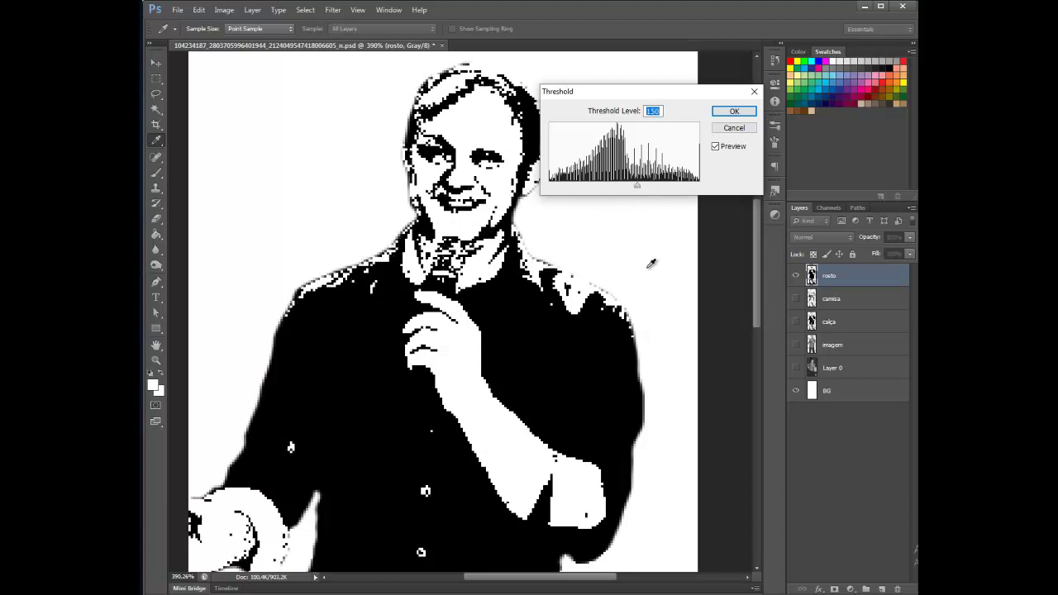
pyautogui.click(733, 110)
pyautogui.press('o')
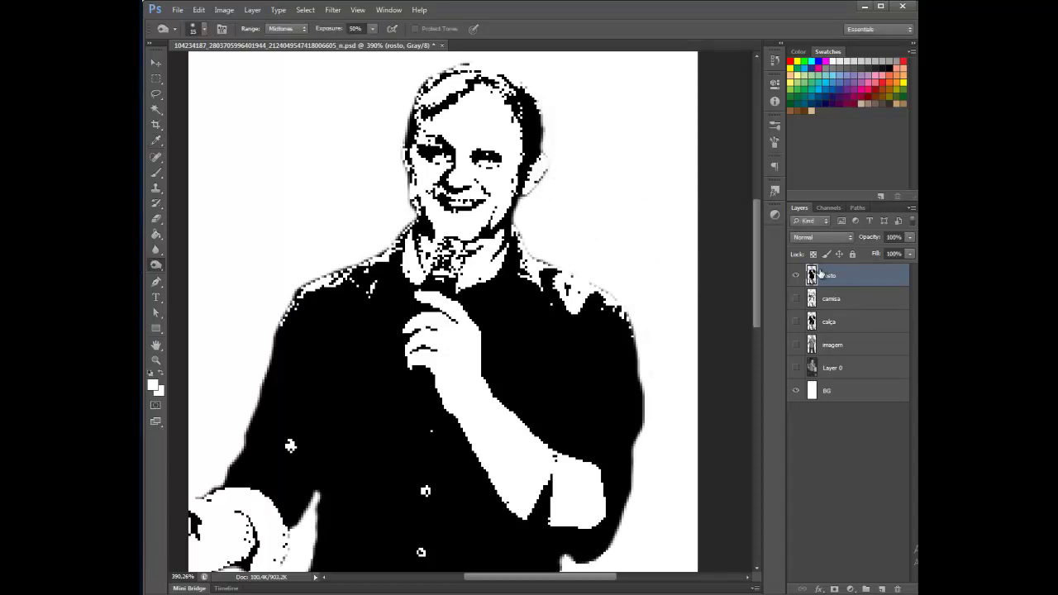
# Place the rosto layer below a visible camisa layer and erase the face area on camisa with a 40 px eraser.
pyautogui.moveTo(828, 279); pyautogui.dragTo(831, 309)
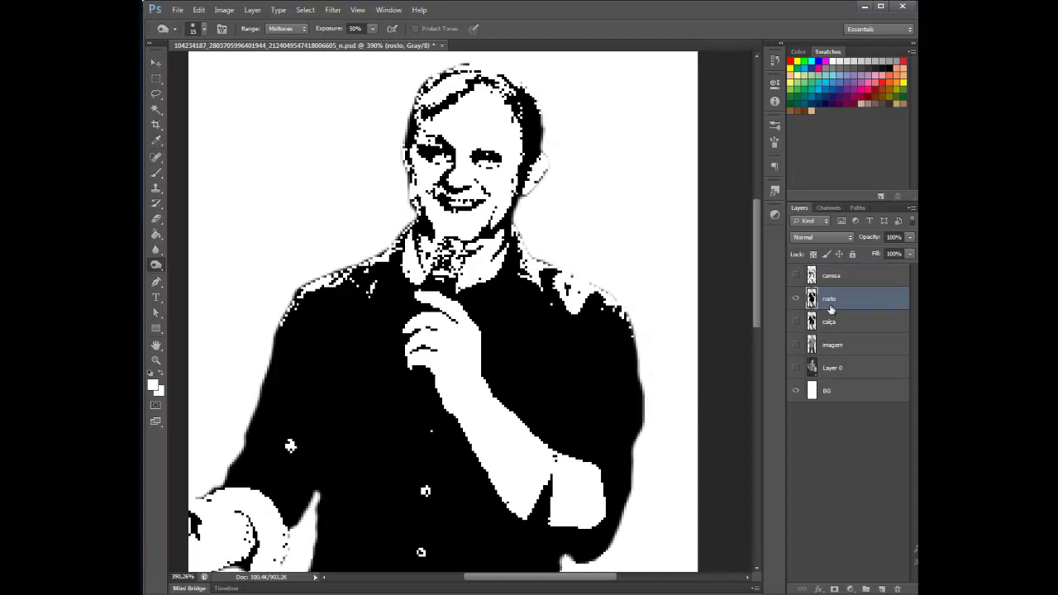
pyautogui.click(796, 277)
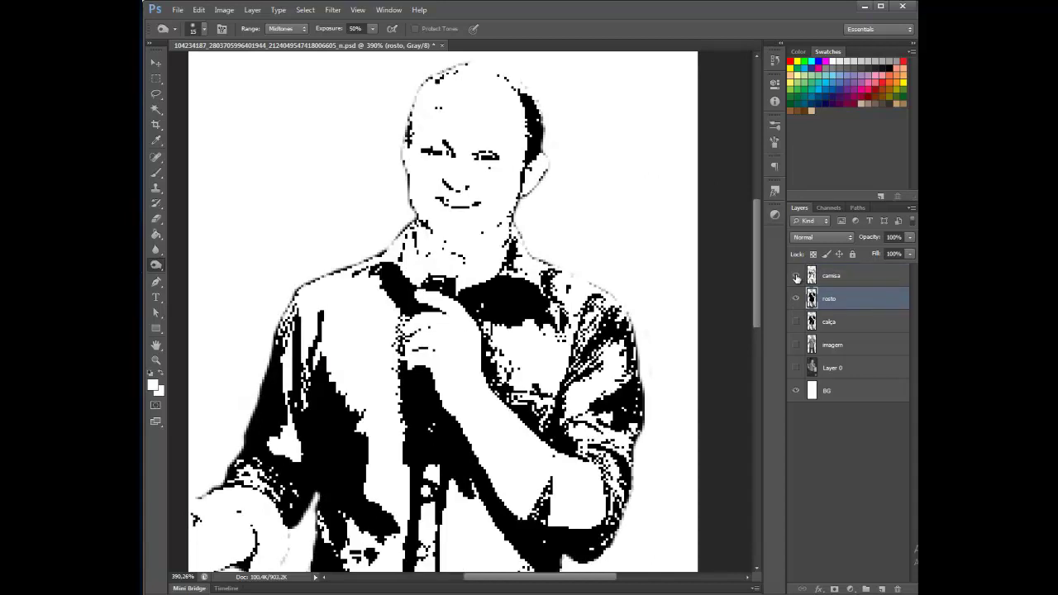
pyautogui.click(832, 279)
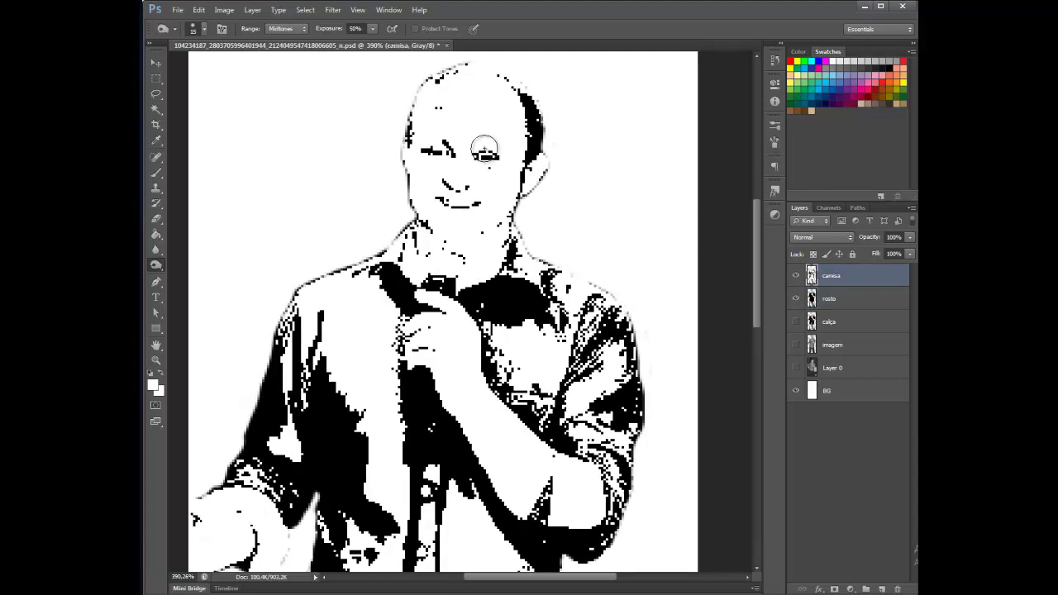
pyautogui.click(155, 219)
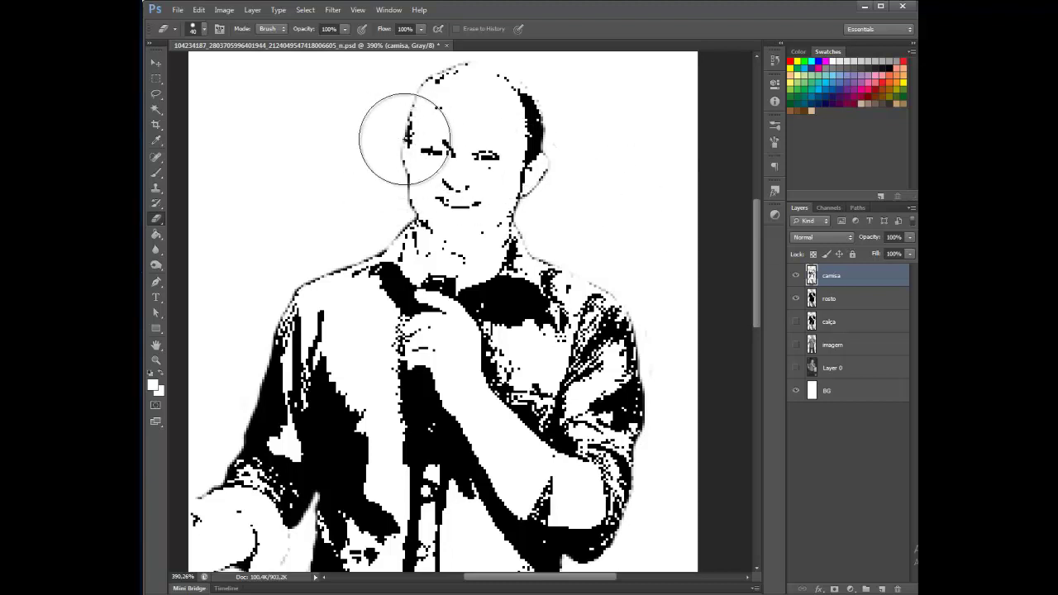
pyautogui.moveTo(418, 131)
pyautogui.mouseDown()
pyautogui.moveTo(519, 155)
pyautogui.moveTo(512, 118)
pyautogui.moveTo(490, 101)
pyautogui.moveTo(457, 91)
pyautogui.moveTo(426, 103)
pyautogui.moveTo(430, 152)
pyautogui.moveTo(456, 199)
pyautogui.moveTo(471, 201)
pyautogui.moveTo(508, 157)
pyautogui.mouseUp()
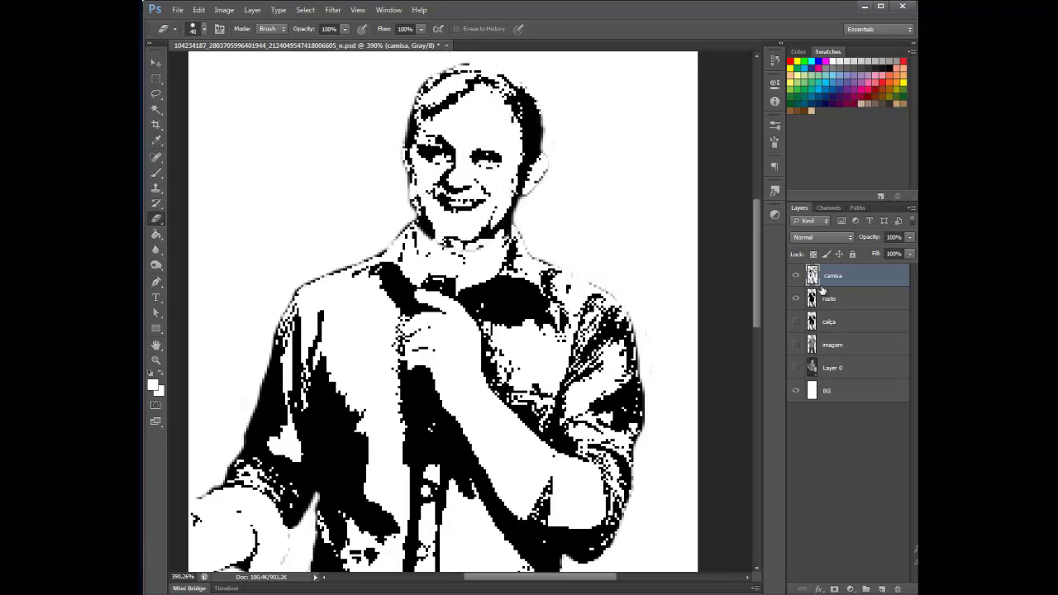
# Compare the face and collar with the camisa layer hidden and shown.
pyautogui.click(796, 275)
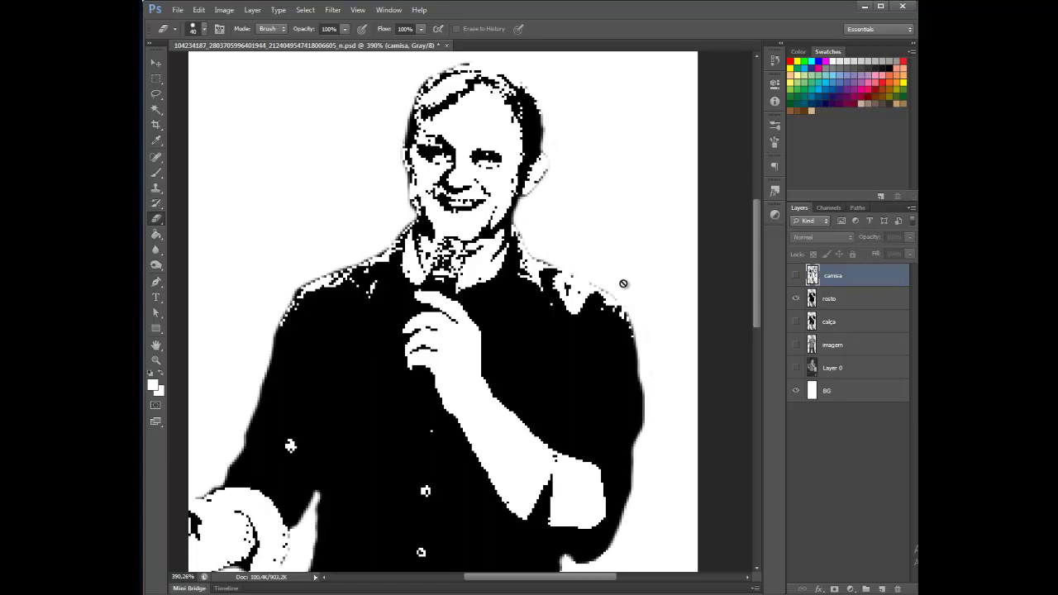
pyautogui.click(797, 276)
pyautogui.click(799, 277)
pyautogui.click(797, 276)
pyautogui.click(796, 276)
pyautogui.click(797, 276)
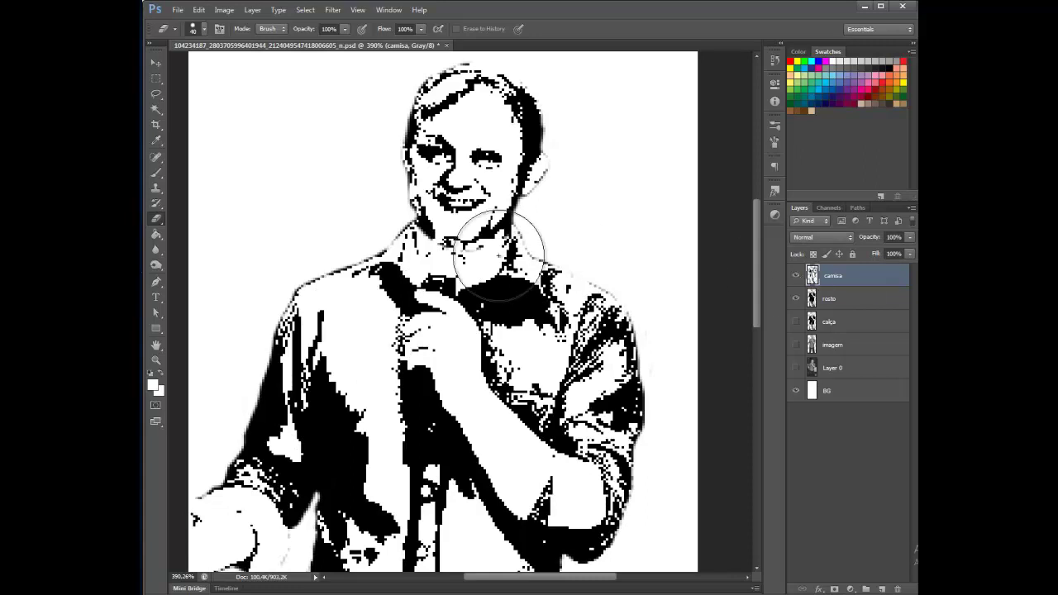
# Set the eraser size to 22 px and erase the neck and microphone head on the camisa layer.
pyautogui.rightClick(567, 165)
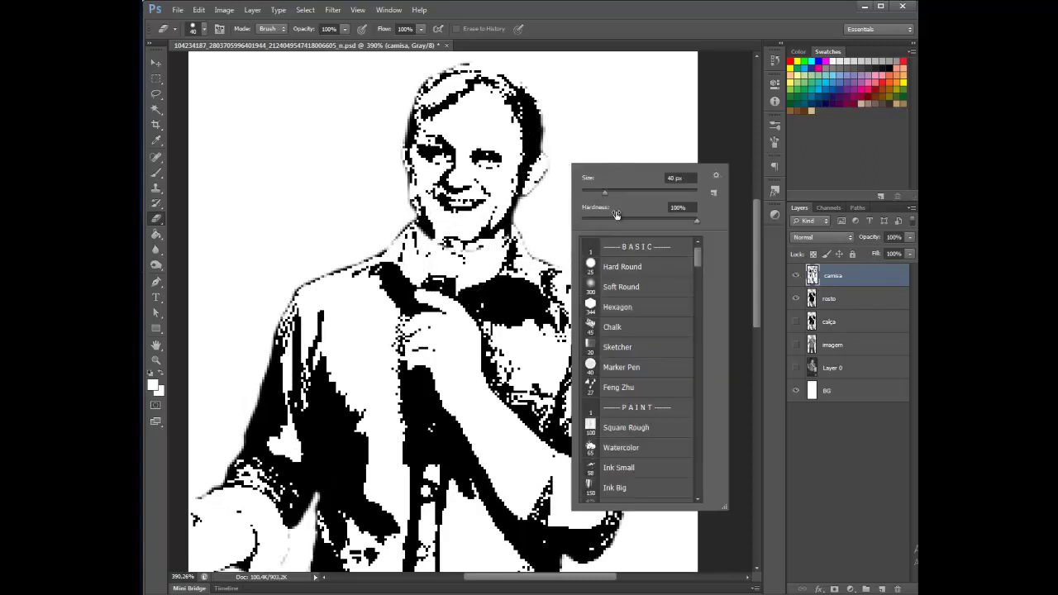
pyautogui.click(597, 192)
pyautogui.moveTo(593, 195); pyautogui.dragTo(591, 195)
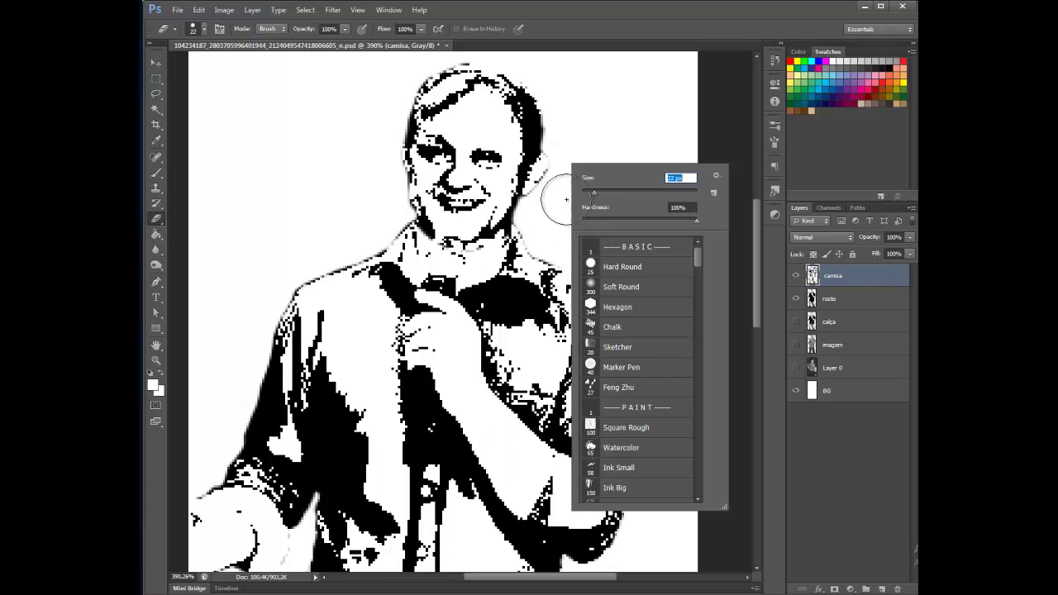
pyautogui.click(619, 128)
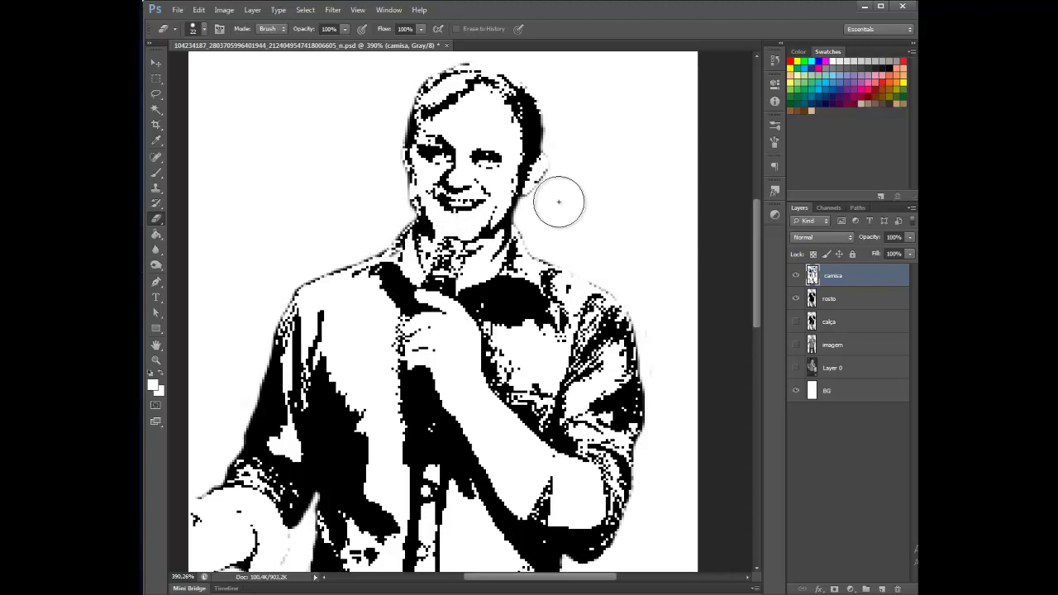
# Toggle the camisa layer's visibility to compare the hand and microphone area with the rosto layer beneath.
pyautogui.click(797, 276)
pyautogui.click(796, 276)
pyautogui.click(797, 276)
pyautogui.click(796, 276)
pyautogui.click(796, 276)
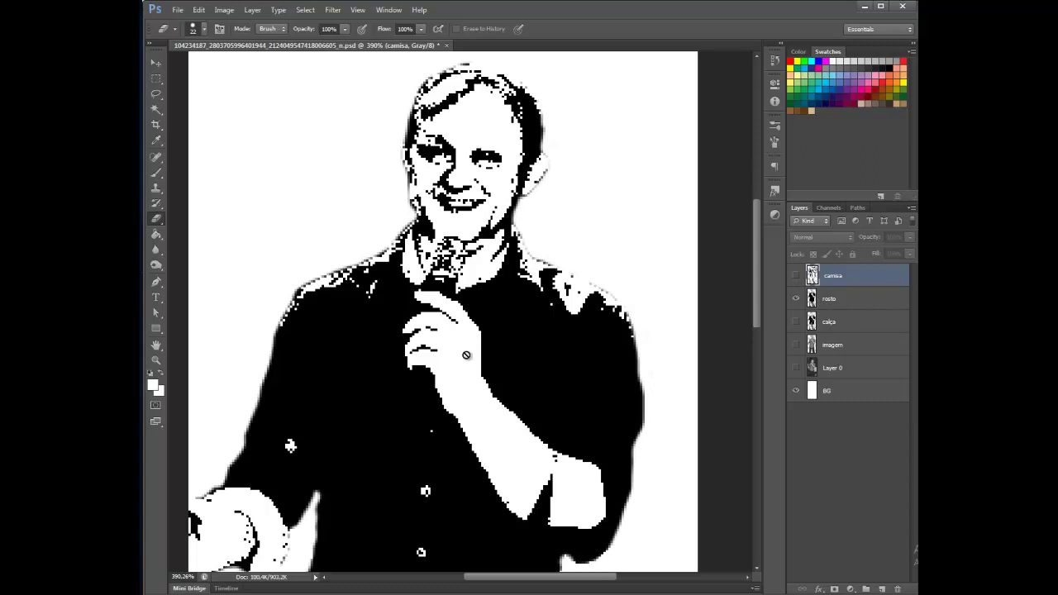
pyautogui.click(796, 277)
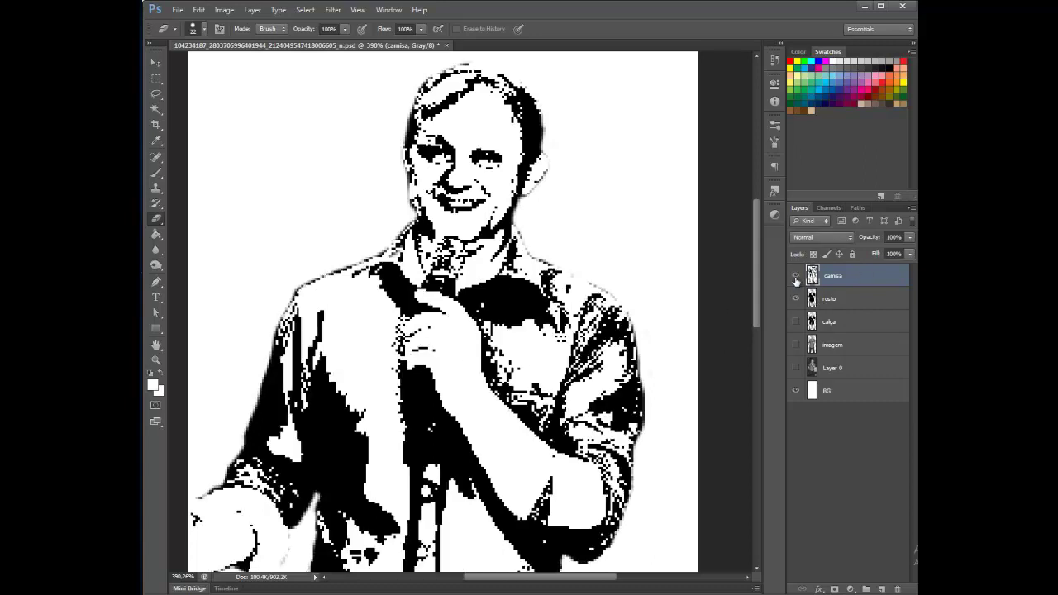
# Set the eraser size to 17 px, erase the fingers holding the microphone on the camisa layer, and compare with that layer hidden.
pyautogui.rightClick(451, 343)
pyautogui.click(471, 281)
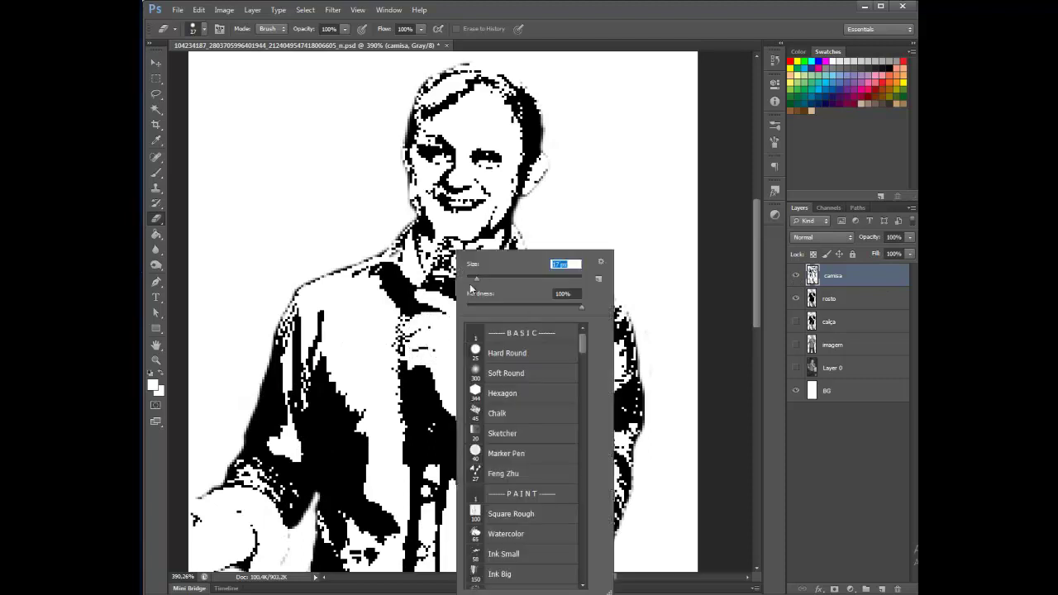
pyautogui.click(426, 333)
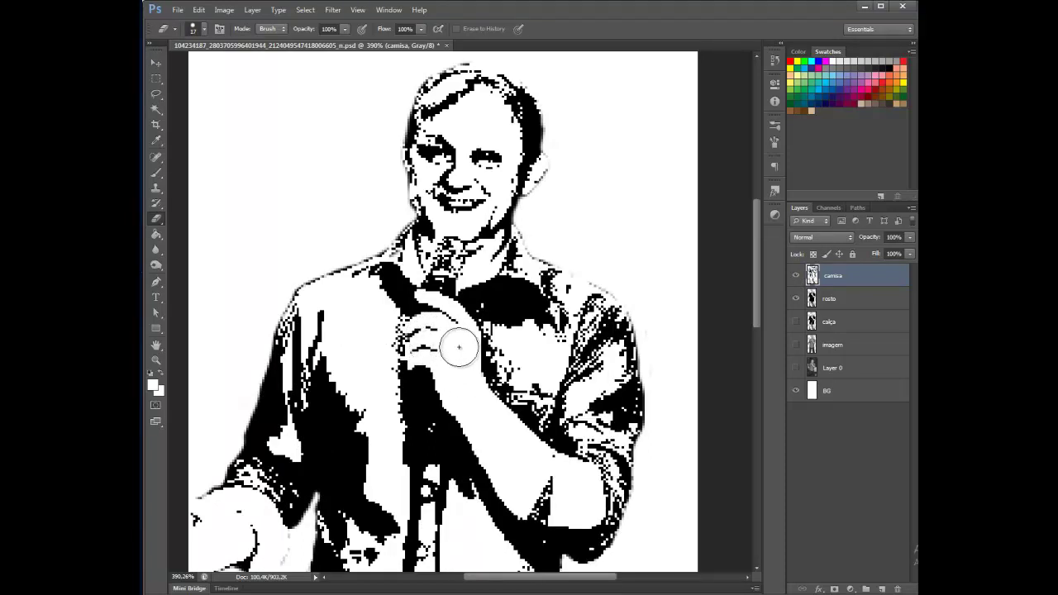
pyautogui.click(797, 276)
pyautogui.click(796, 276)
pyautogui.click(796, 276)
pyautogui.click(796, 276)
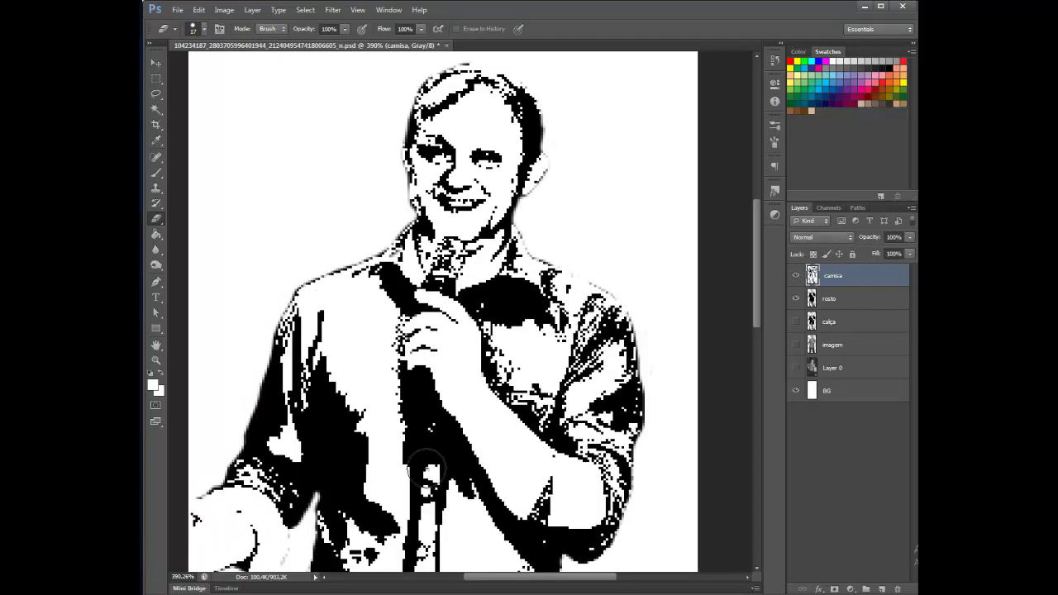
# Compare the outstretched hand with the camisa layer hidden and shown, and erase its fingertips on camisa.
pyautogui.scroll(-5, 369, 464)
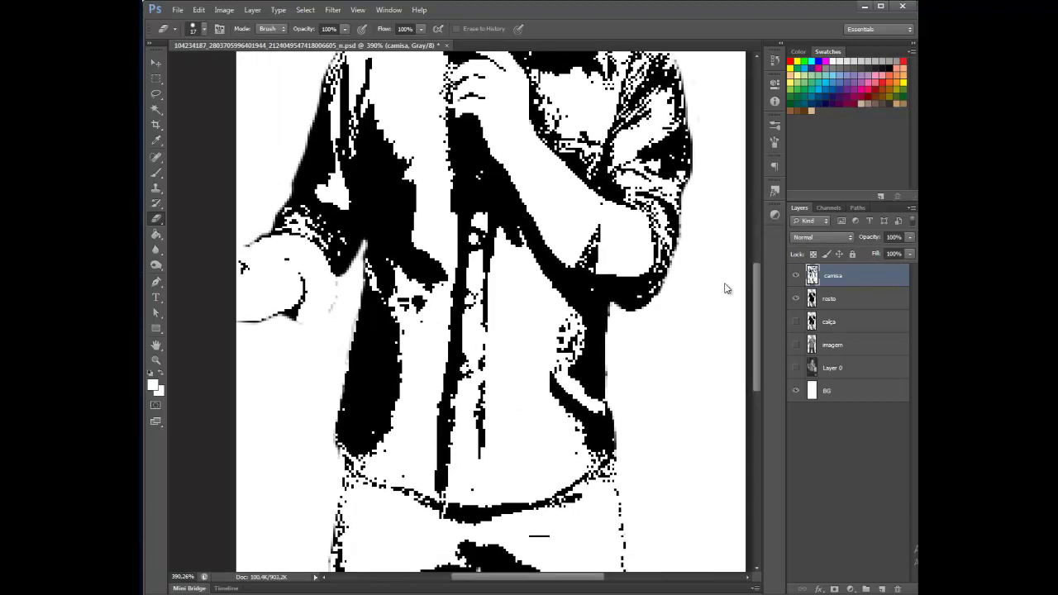
pyautogui.click(798, 276)
pyautogui.click(798, 276)
pyautogui.click(798, 276)
pyautogui.click(797, 276)
pyautogui.moveTo(243, 301)
pyautogui.mouseDown()
pyautogui.moveTo(261, 281)
pyautogui.moveTo(244, 270)
pyautogui.moveTo(289, 282)
pyautogui.moveTo(281, 316)
pyautogui.moveTo(232, 320)
pyautogui.moveTo(279, 303)
pyautogui.moveTo(288, 264)
pyautogui.moveTo(248, 260)
pyautogui.mouseUp()
# Examine the erased outstretched hand and the whole figure by toggling the camisa layer's visibility.
pyautogui.click(797, 276)
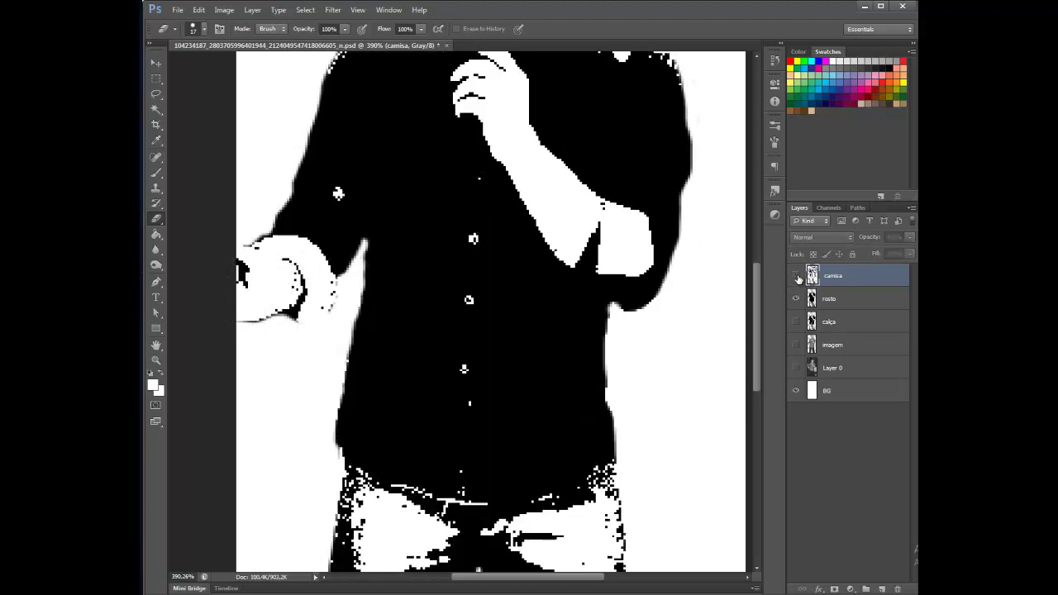
pyautogui.click(797, 276)
pyautogui.click(798, 276)
pyautogui.click(798, 276)
pyautogui.click(797, 276)
pyautogui.click(795, 276)
pyautogui.scroll(-2, 483, 328)
pyautogui.scroll(-1, 568, 438)
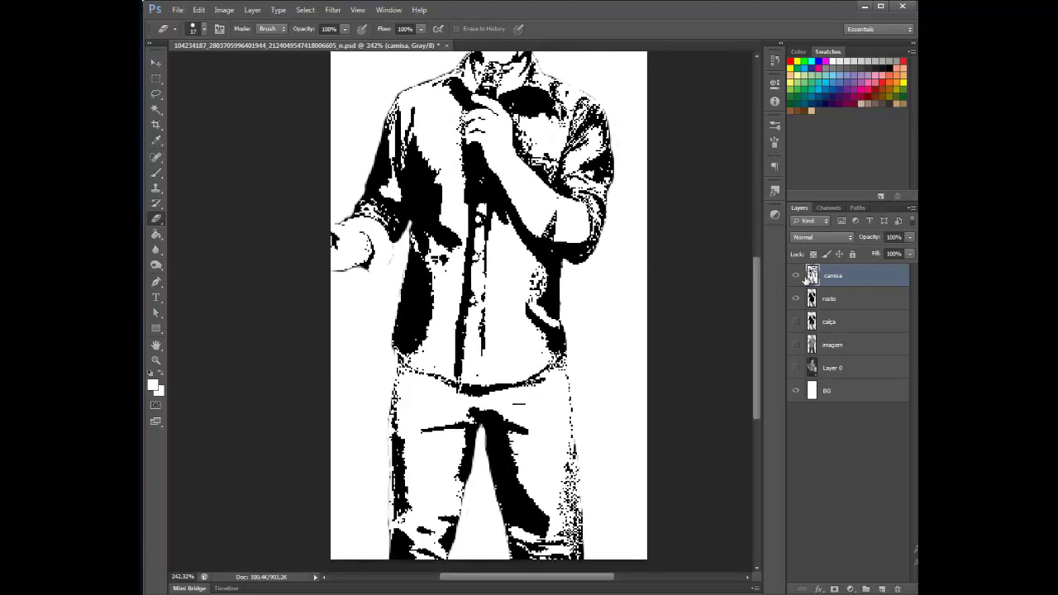
pyautogui.click(797, 276)
pyautogui.click(799, 276)
pyautogui.scroll(3, 618, 283)
pyautogui.moveTo(592, 376); pyautogui.dragTo(590, 365)
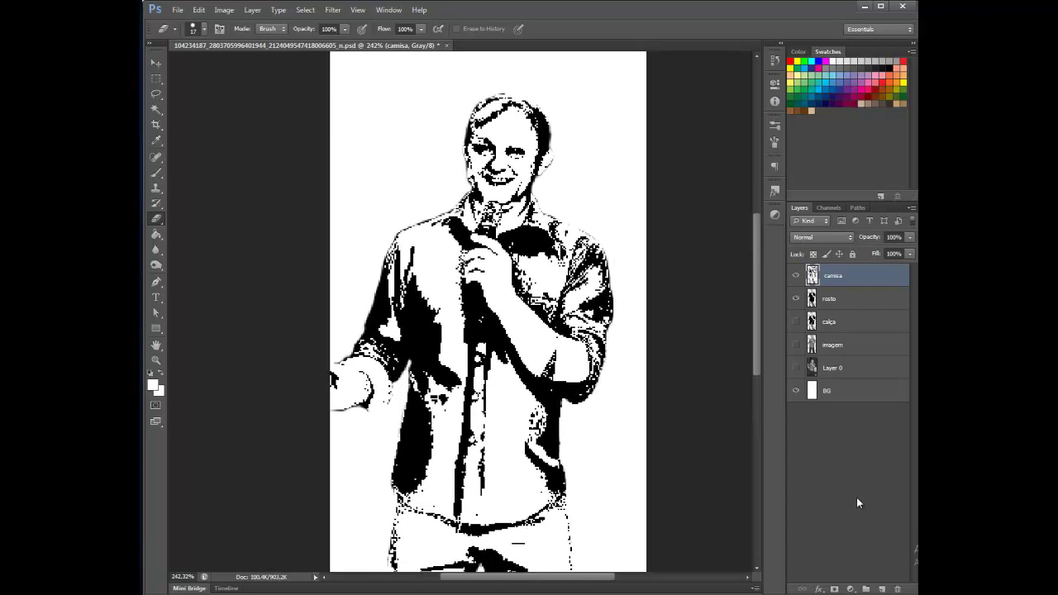
# Show the calça layer and compare its trousers with those of the camisa layer.
pyautogui.scroll(-5, 590, 300)
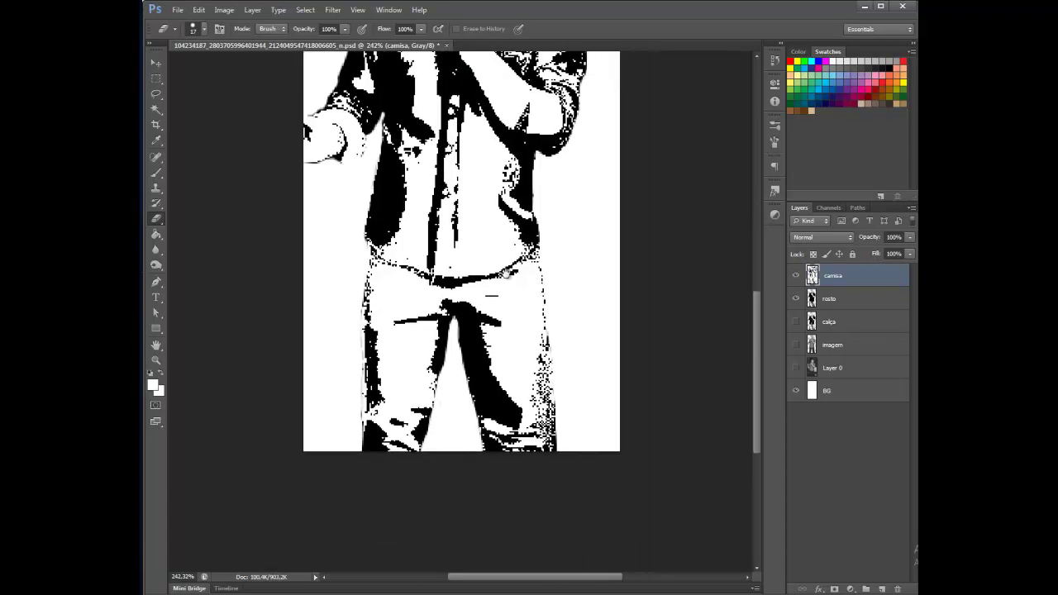
pyautogui.click(795, 321)
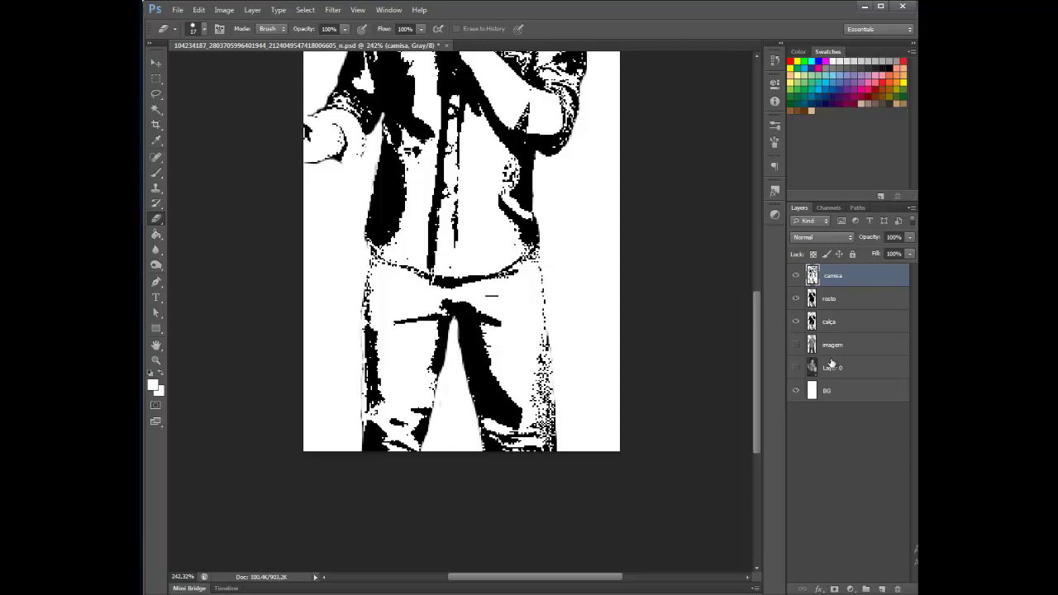
pyautogui.click(797, 276)
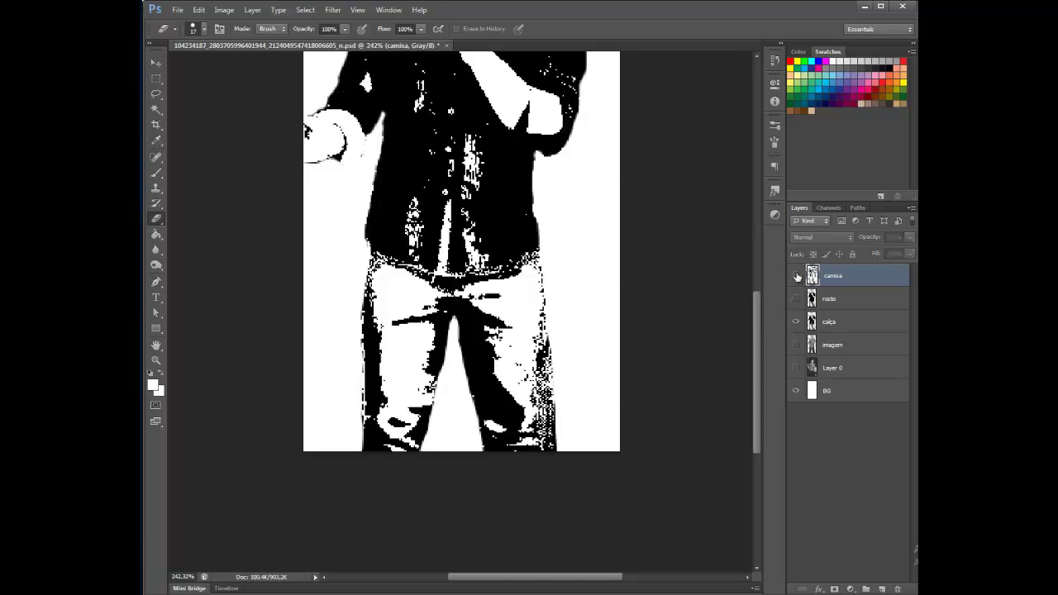
pyautogui.click(797, 276)
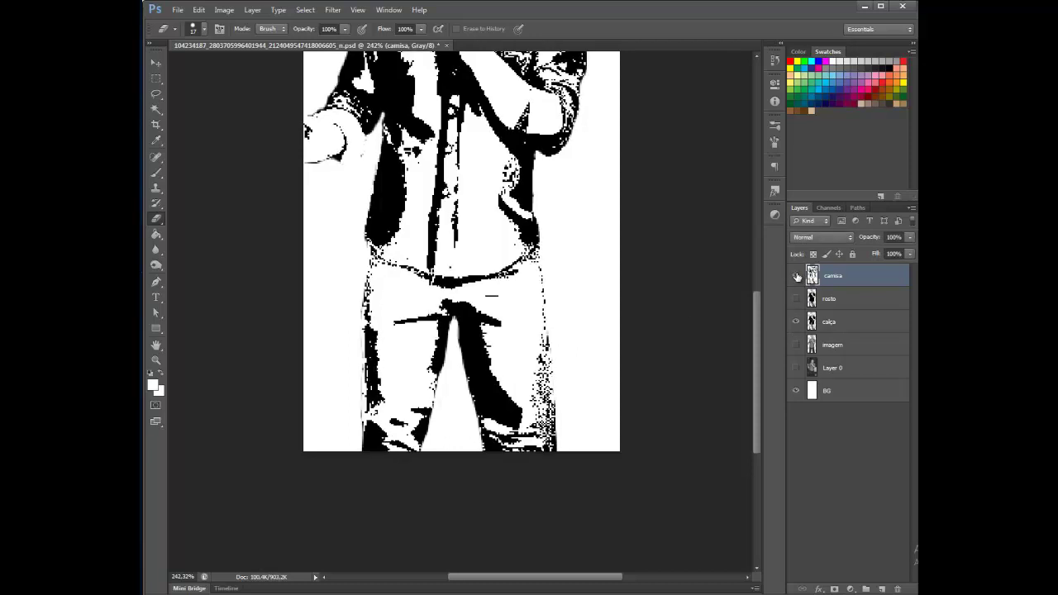
pyautogui.click(797, 300)
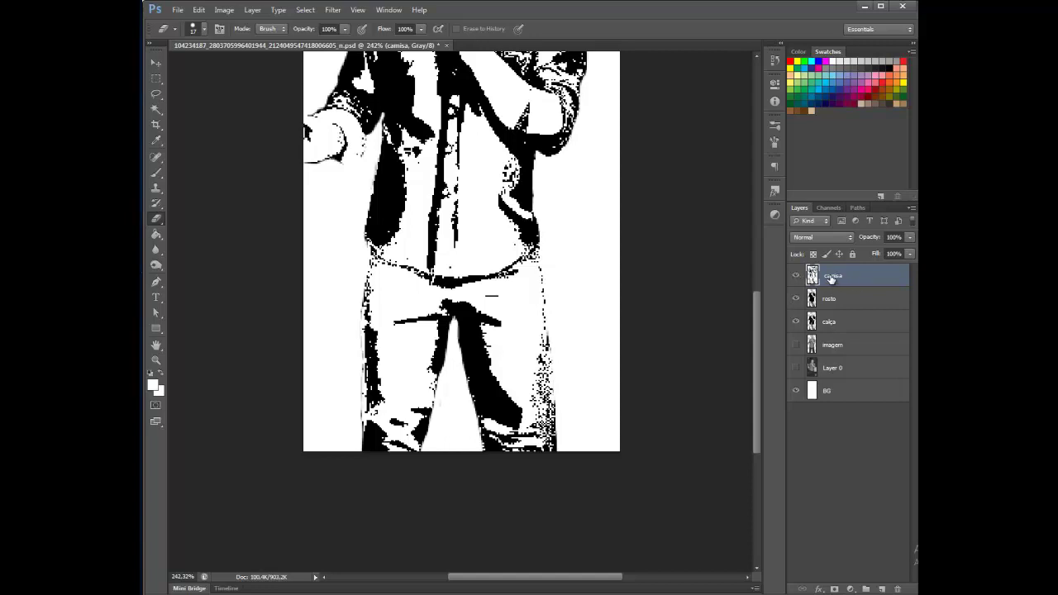
# Isolate the rosto layer and delete its lower torso and legs using a rectangular selection, leaving nothing selected.
pyautogui.click(797, 276)
pyautogui.click(797, 322)
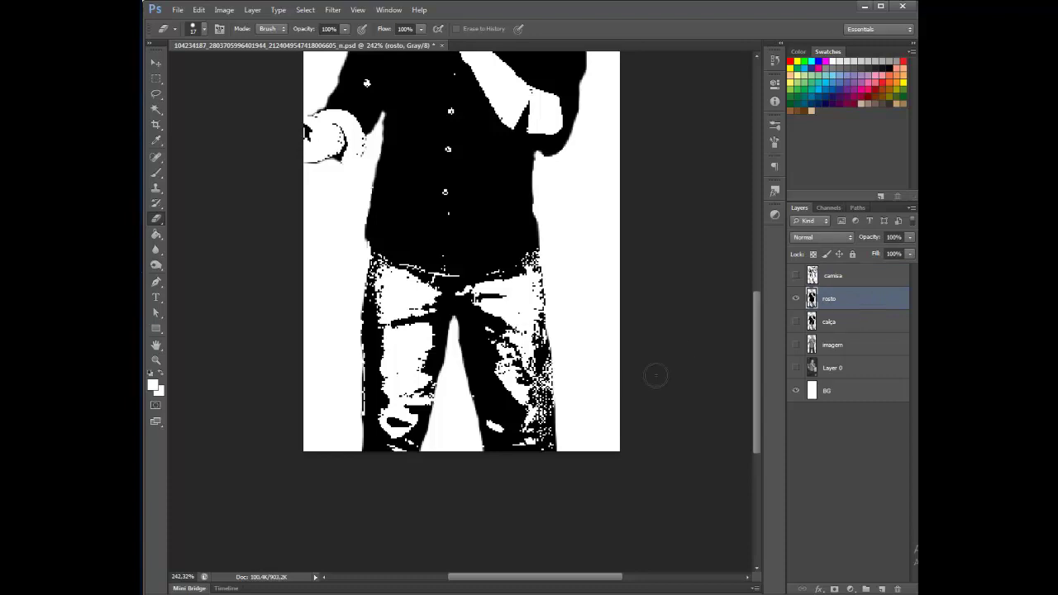
pyautogui.click(157, 80)
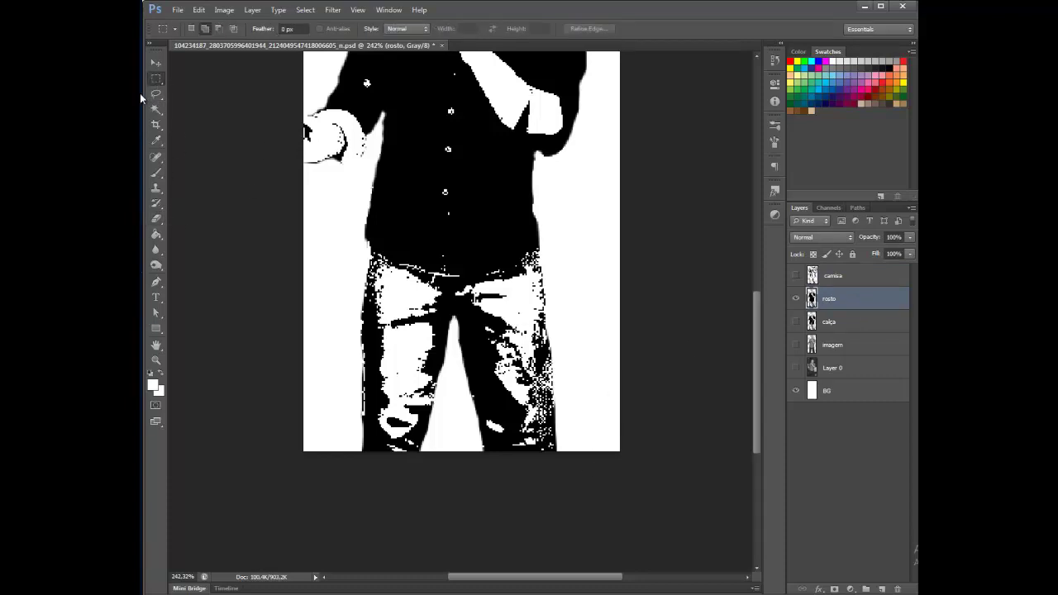
pyautogui.moveTo(601, 452); pyautogui.dragTo(322, 180)
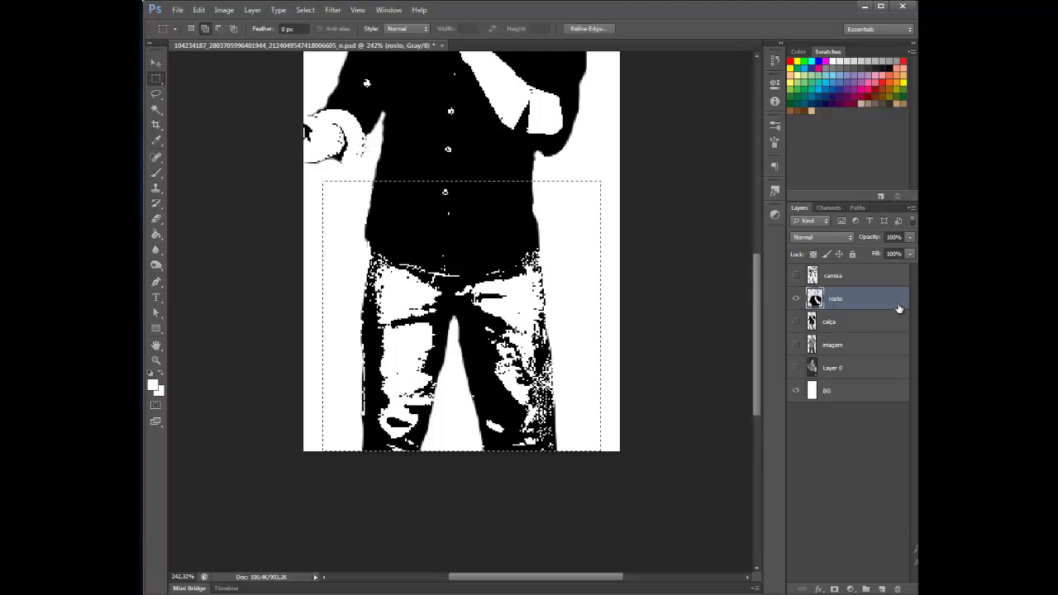
pyautogui.press('Delete')
pyautogui.scroll(3, 541, 343)
pyautogui.click(671, 321)
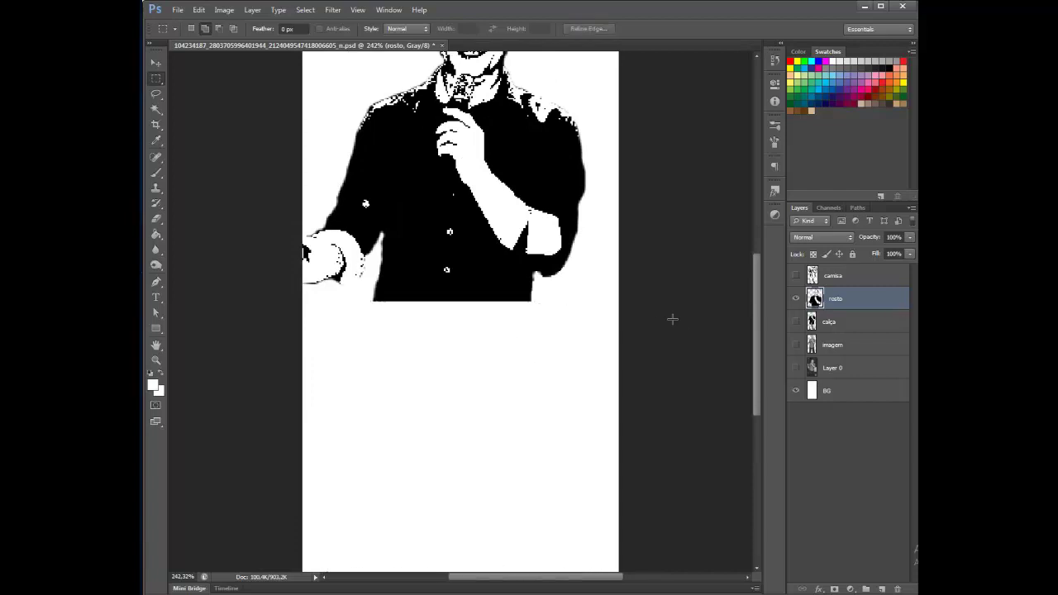
# Make the camisa, rosto and calça layers all visible, checking the calça layer alone against them.
pyautogui.click(796, 276)
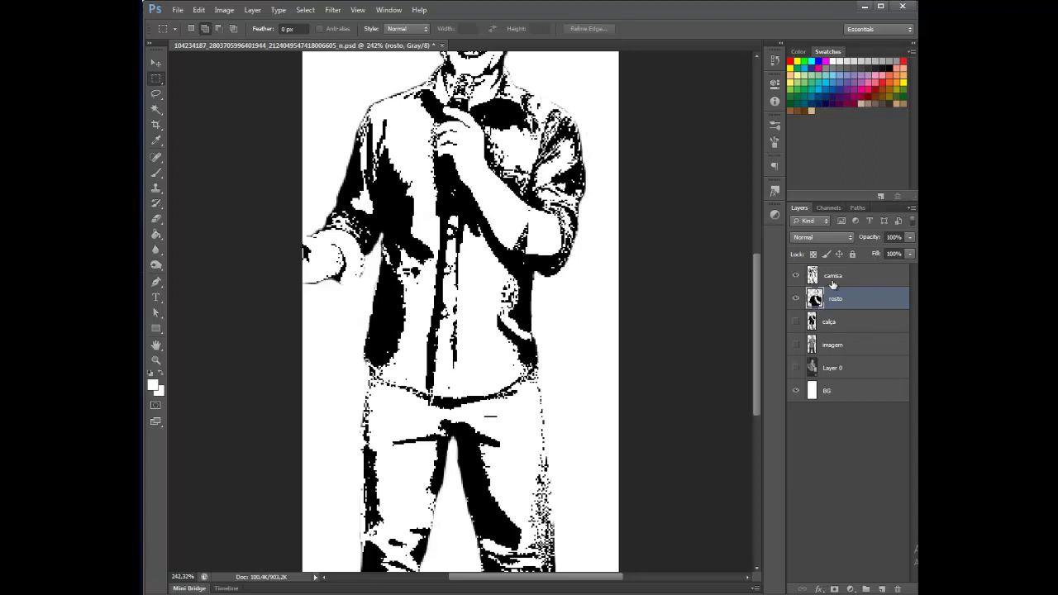
pyautogui.moveTo(559, 443); pyautogui.dragTo(686, 352)
pyautogui.click(797, 323)
pyautogui.click(797, 300)
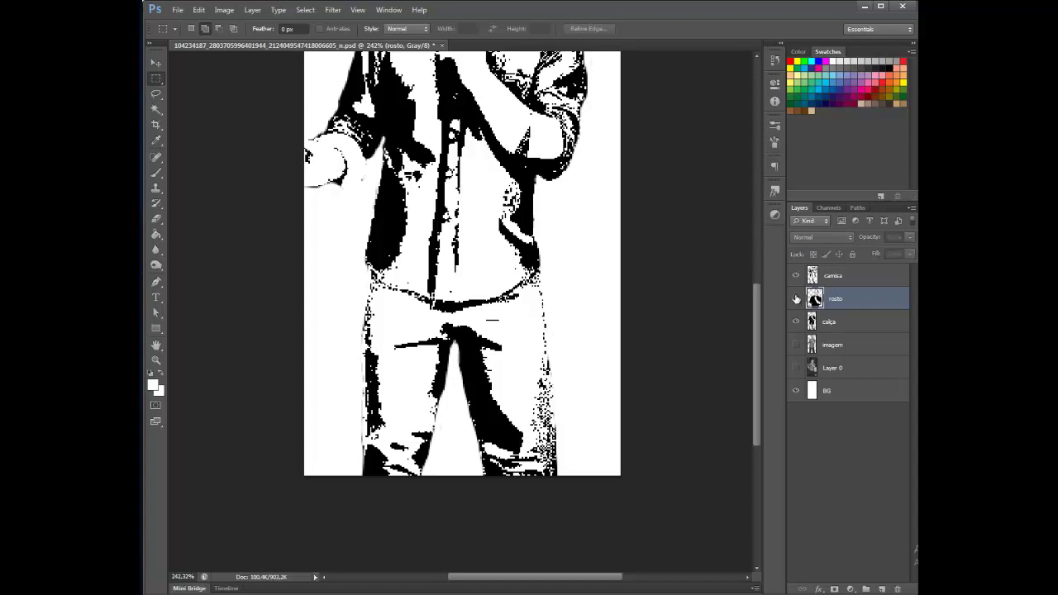
pyautogui.click(796, 277)
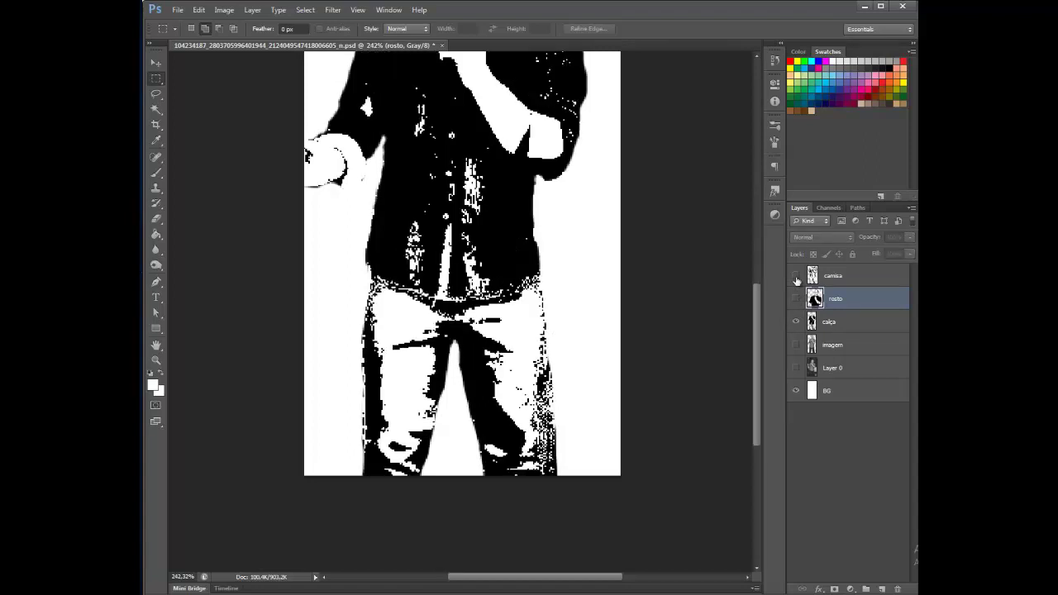
pyautogui.click(797, 299)
pyautogui.click(824, 331)
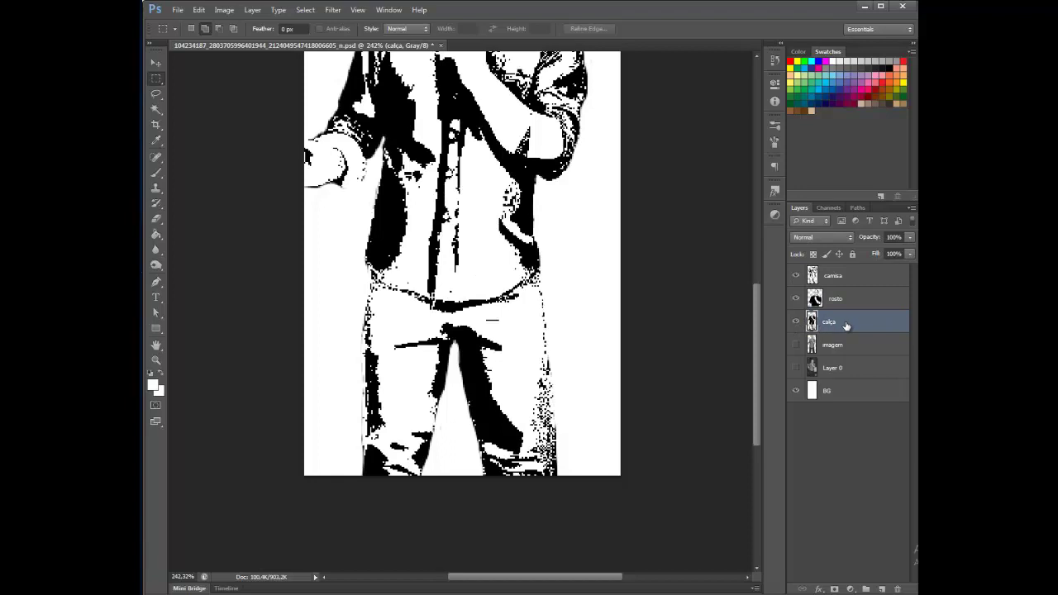
# Erase the trouser legs on the camisa layer with the 17 px eraser to reveal the calça layer beneath.
pyautogui.click(840, 275)
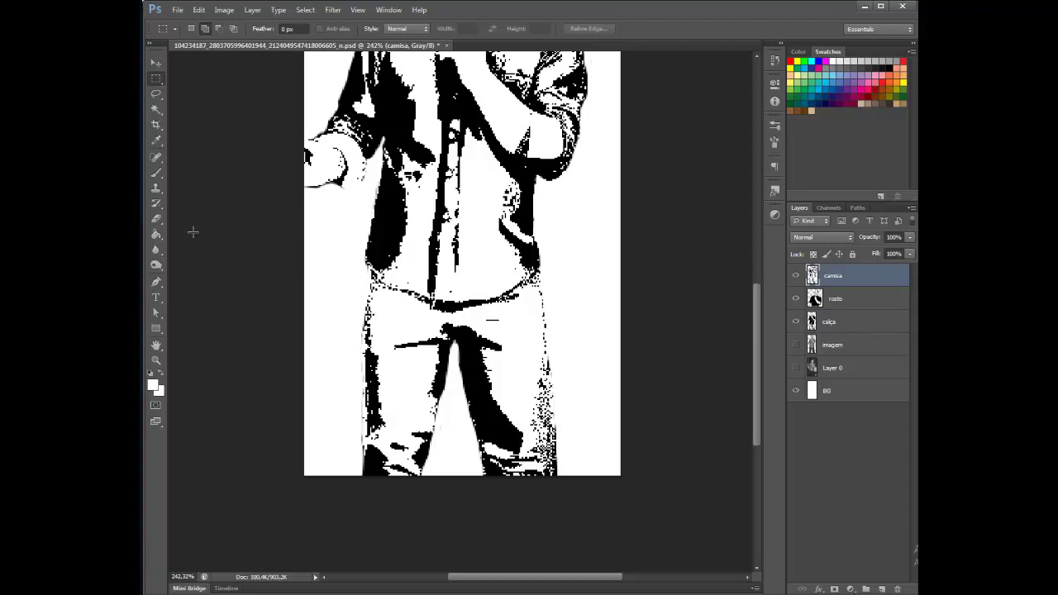
pyautogui.click(155, 219)
pyautogui.moveTo(399, 373)
pyautogui.mouseDown()
pyautogui.moveTo(373, 336)
pyautogui.moveTo(361, 451)
pyautogui.moveTo(367, 316)
pyautogui.moveTo(374, 480)
pyautogui.moveTo(373, 369)
pyautogui.mouseUp()
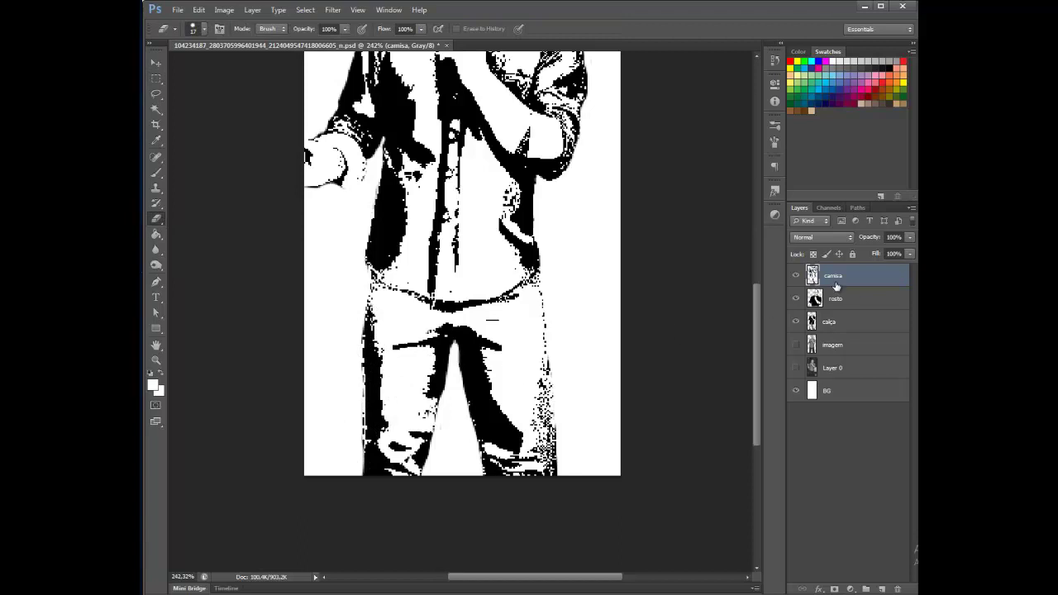
pyautogui.moveTo(490, 361)
pyautogui.mouseDown()
pyautogui.moveTo(520, 496)
pyautogui.moveTo(534, 412)
pyautogui.moveTo(544, 483)
pyautogui.moveTo(547, 368)
pyautogui.mouseUp()
# Hide the rosto layer and erase the waistband area along the shirt hem on the visible camisa layer.
pyautogui.click(795, 299)
pyautogui.click(795, 275)
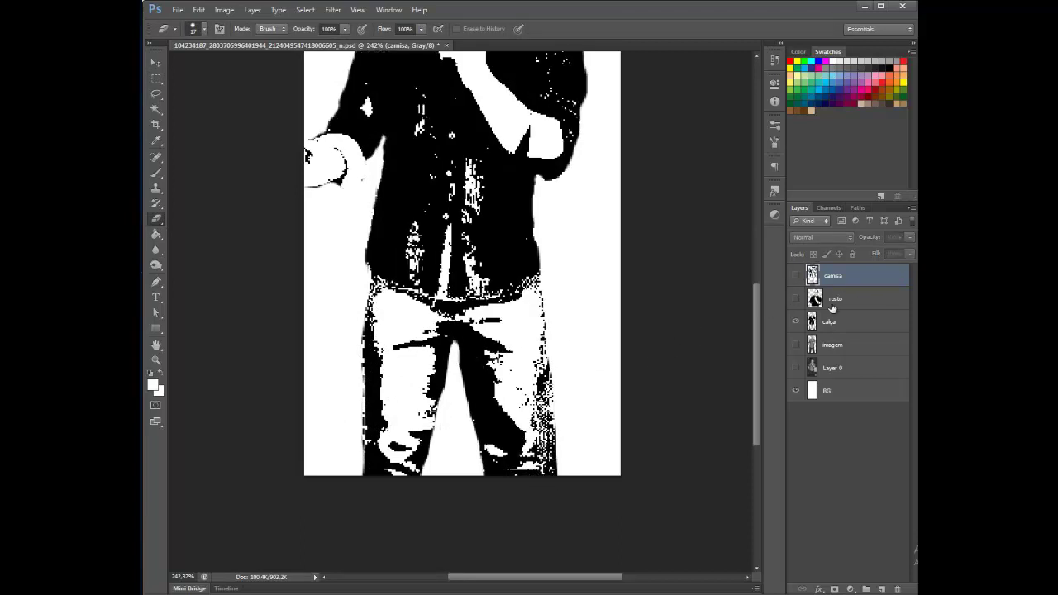
pyautogui.click(797, 276)
pyautogui.click(795, 276)
pyautogui.click(795, 276)
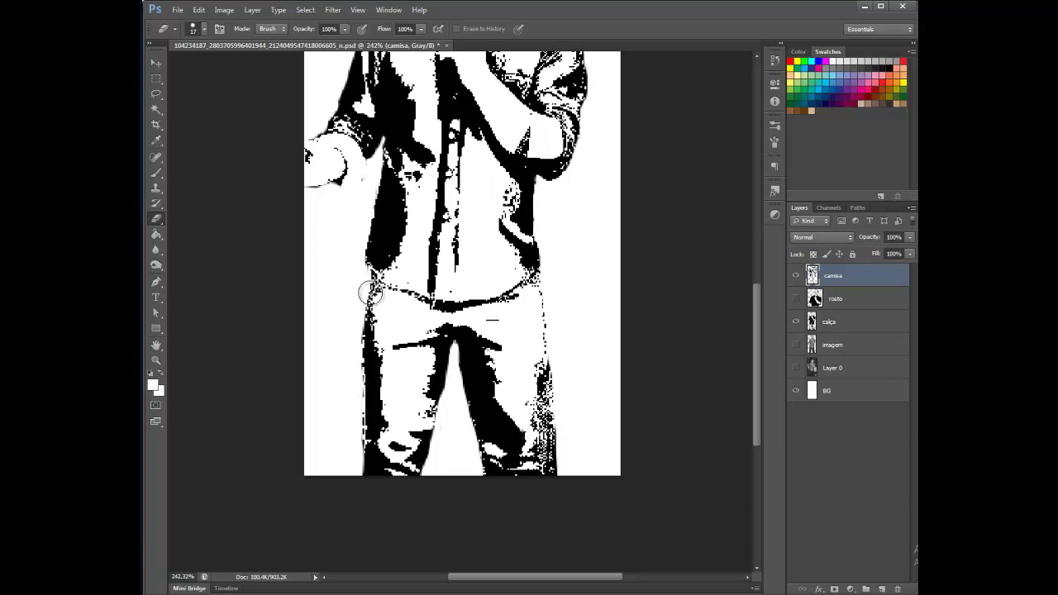
pyautogui.moveTo(419, 309)
pyautogui.mouseDown()
pyautogui.moveTo(479, 315)
pyautogui.moveTo(542, 289)
pyautogui.mouseUp()
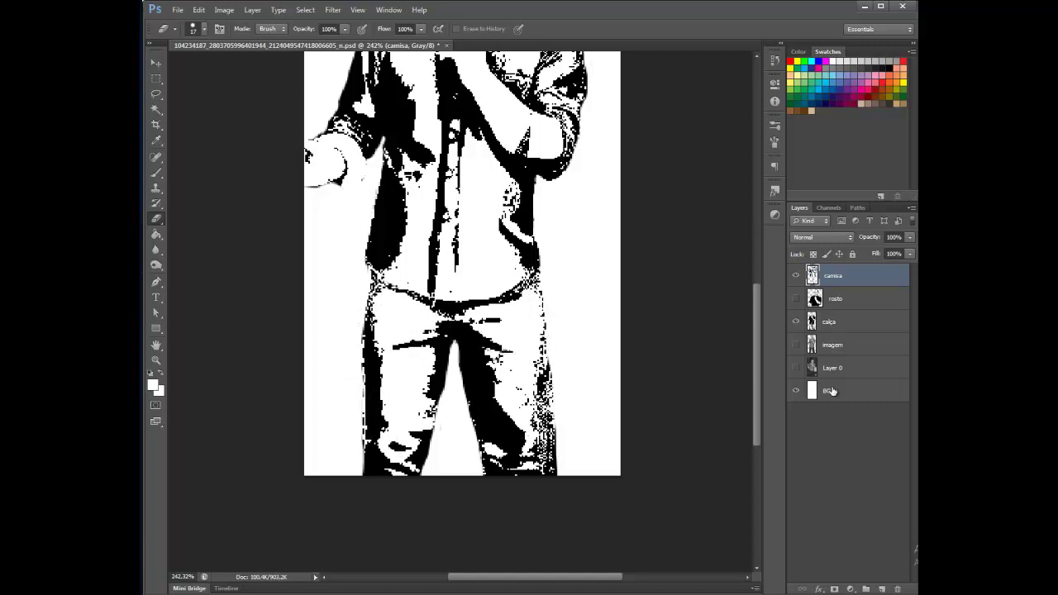
# Choose a medium gray foreground color and fill the BG layer with the Paint Bucket tool.
pyautogui.click(795, 397)
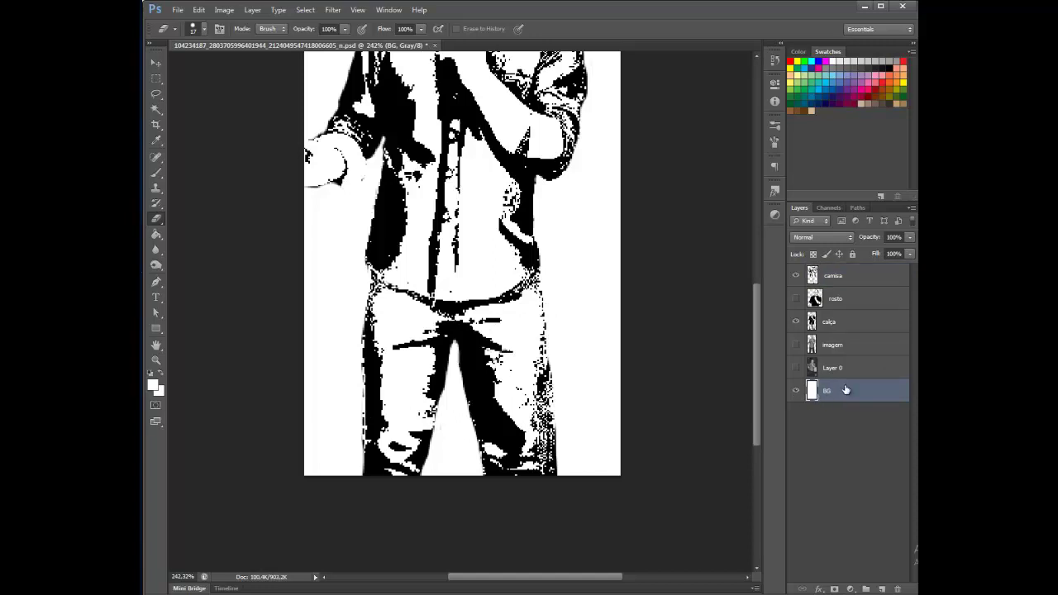
pyautogui.click(153, 385)
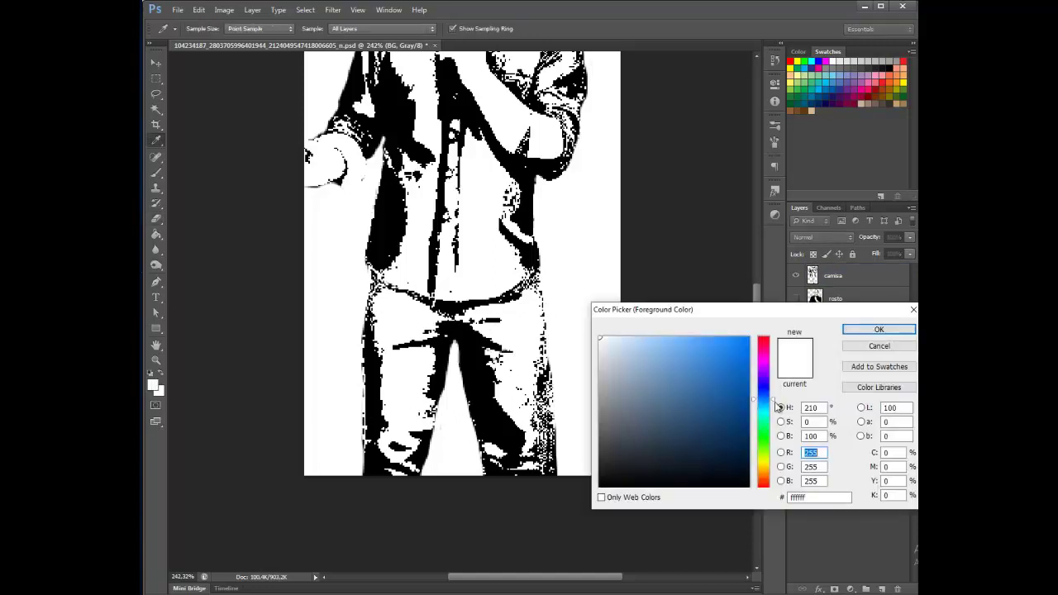
pyautogui.click(728, 364)
pyautogui.click(876, 330)
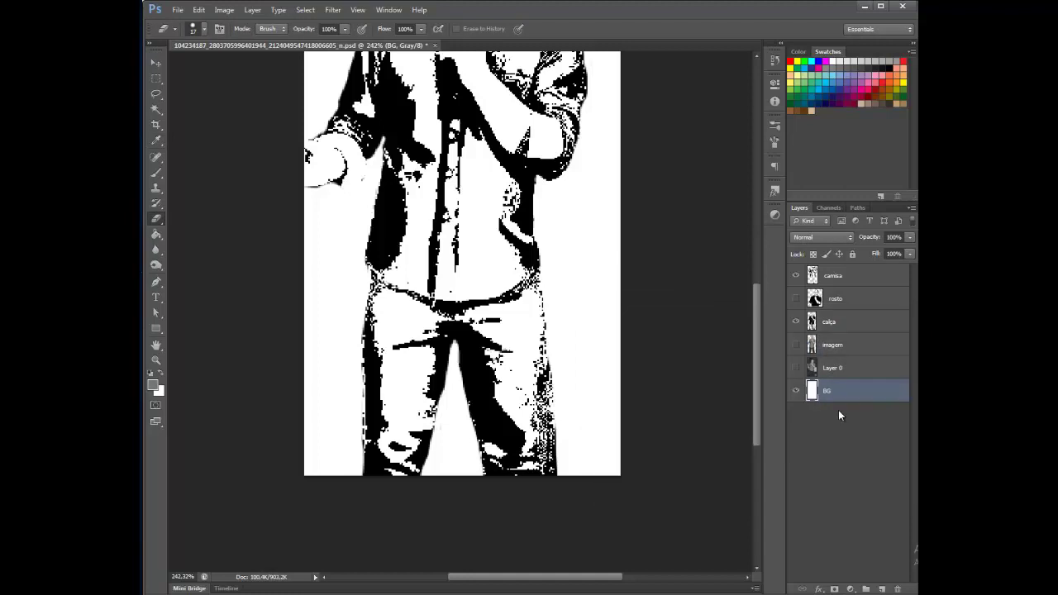
pyautogui.click(156, 234)
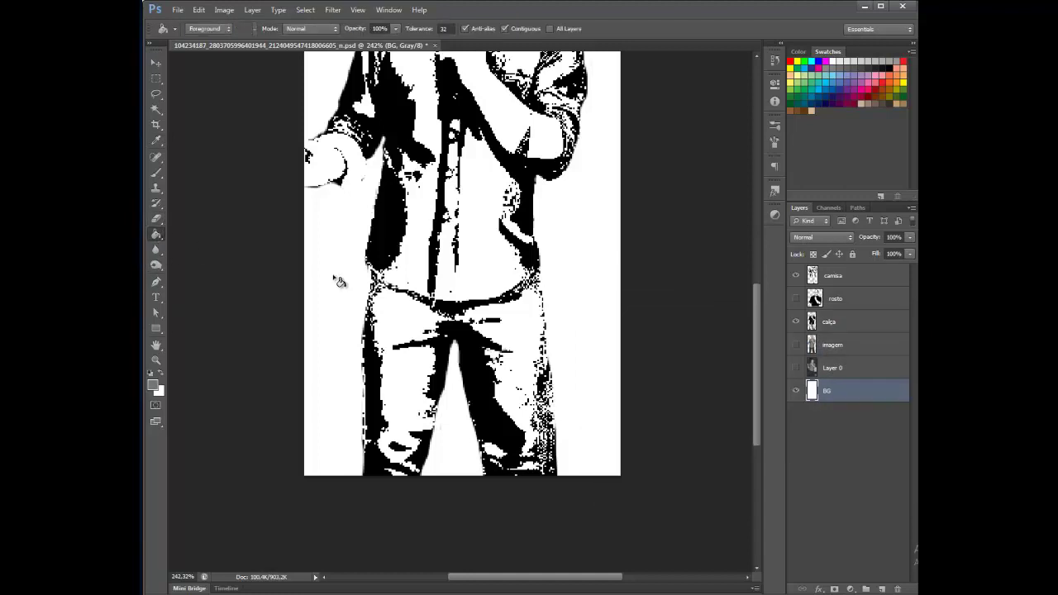
pyautogui.click(305, 299)
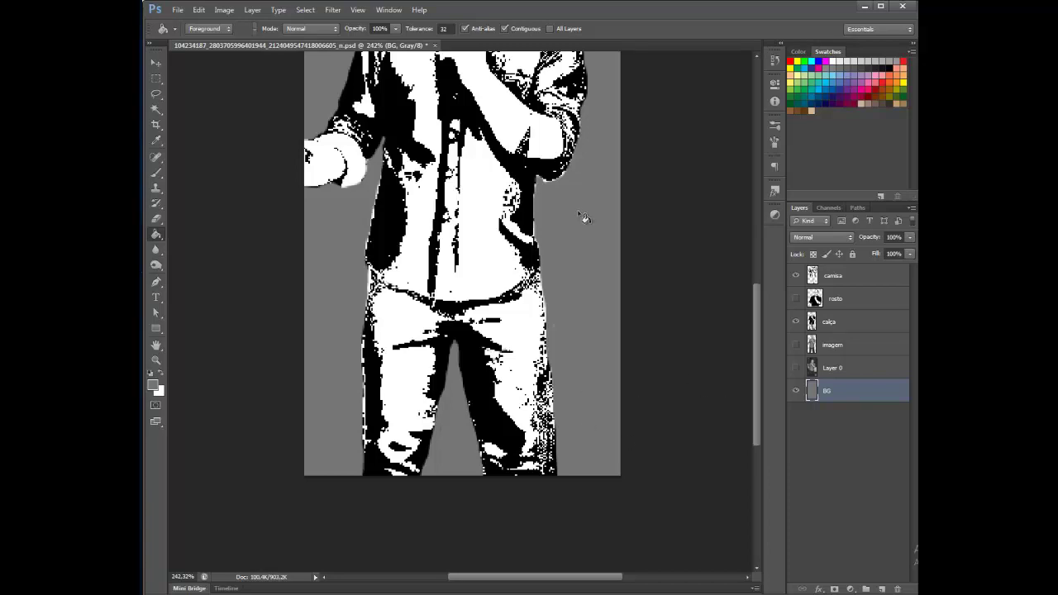
# Examine the combined threshold figure from head to legs against the gray background.
pyautogui.scroll(5, 671, 409)
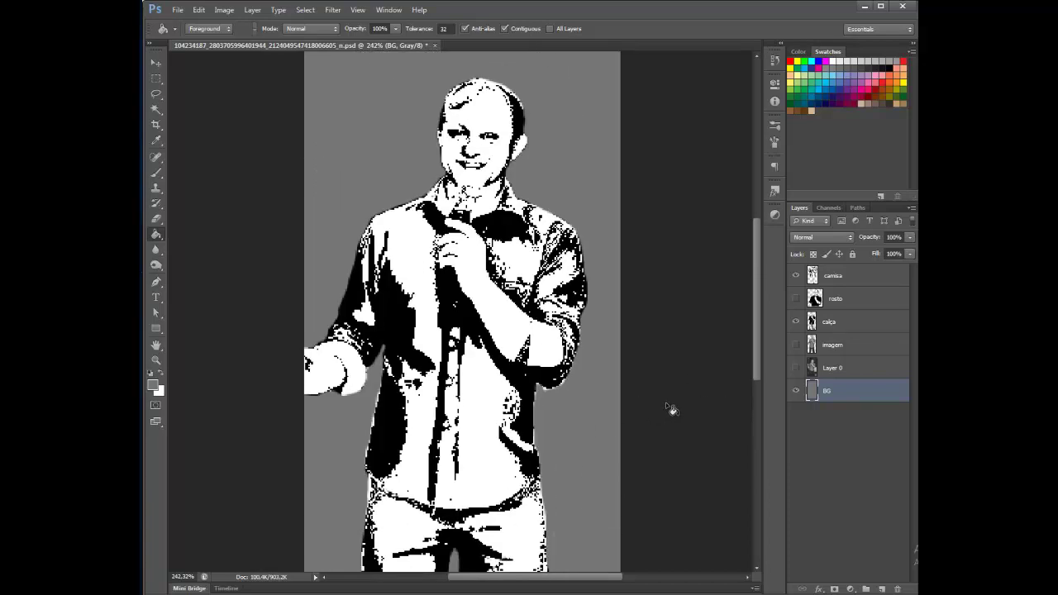
pyautogui.scroll(-3, 670, 408)
pyautogui.scroll(-3, 670, 408)
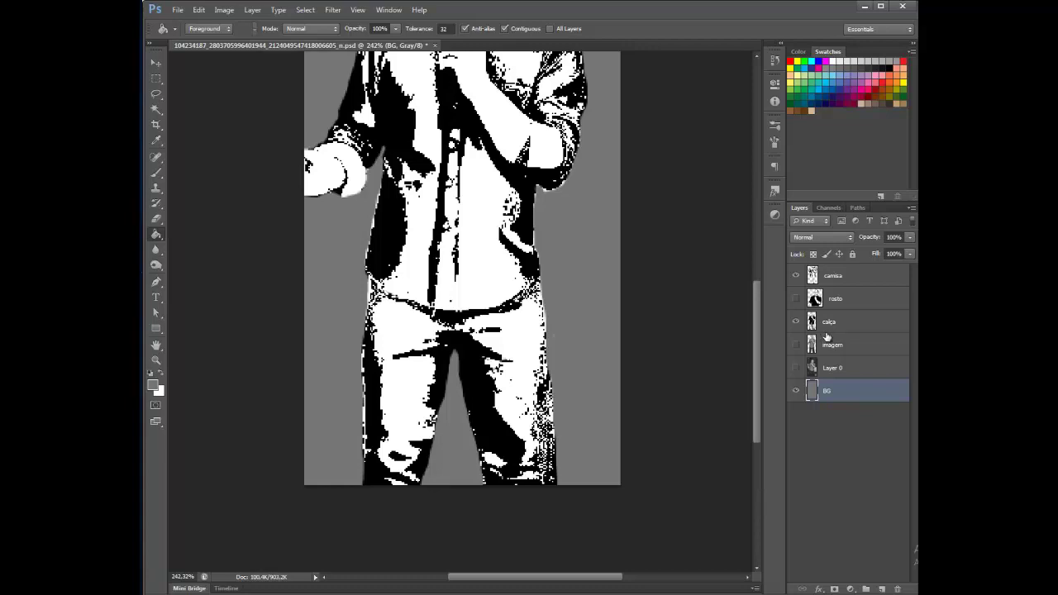
pyautogui.scroll(10, 652, 432)
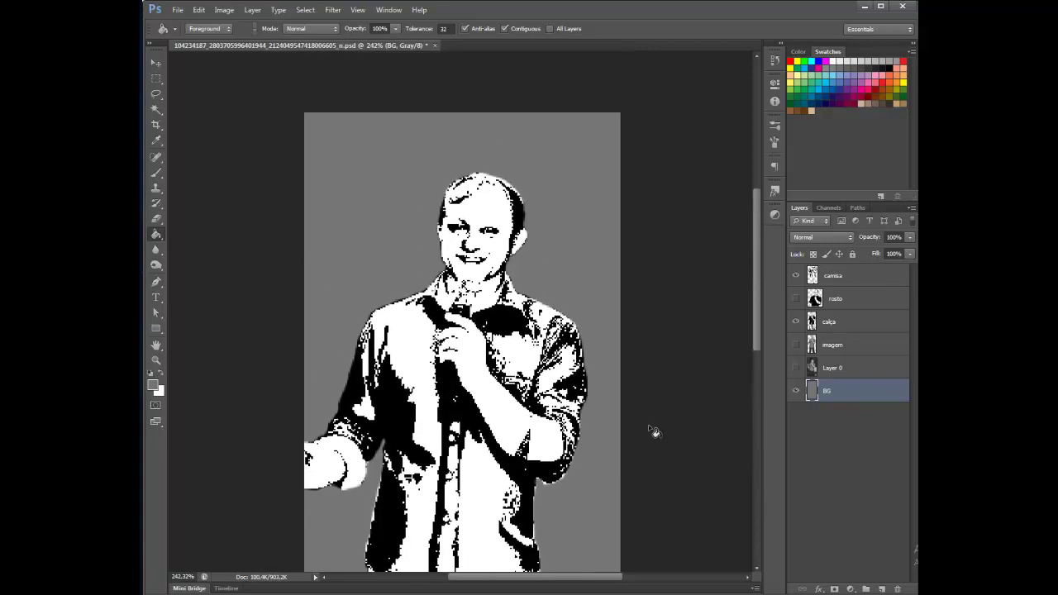
pyautogui.scroll(-6, 653, 431)
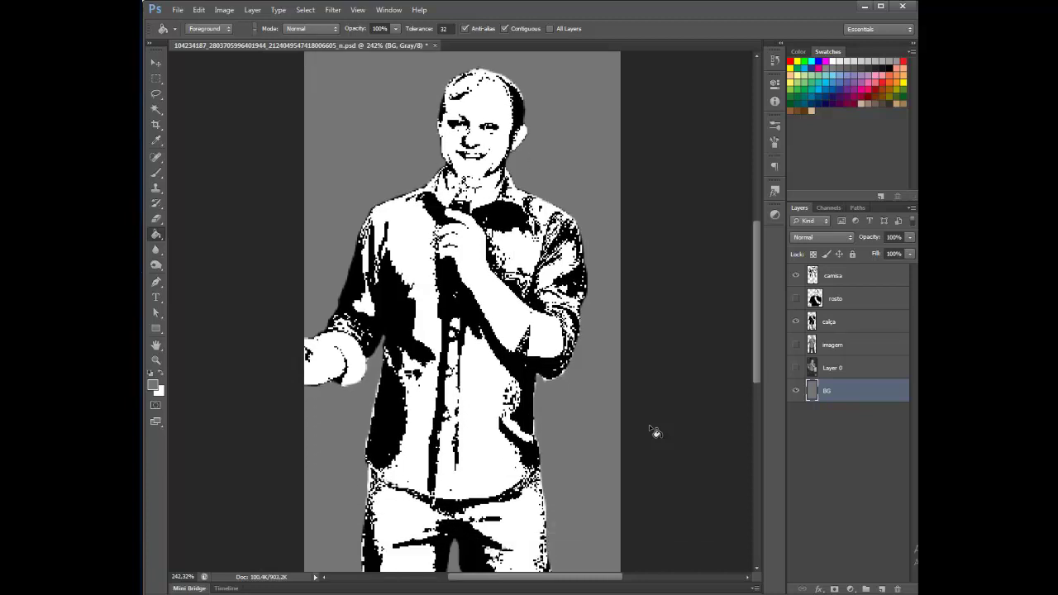
pyautogui.scroll(-2, 650, 426)
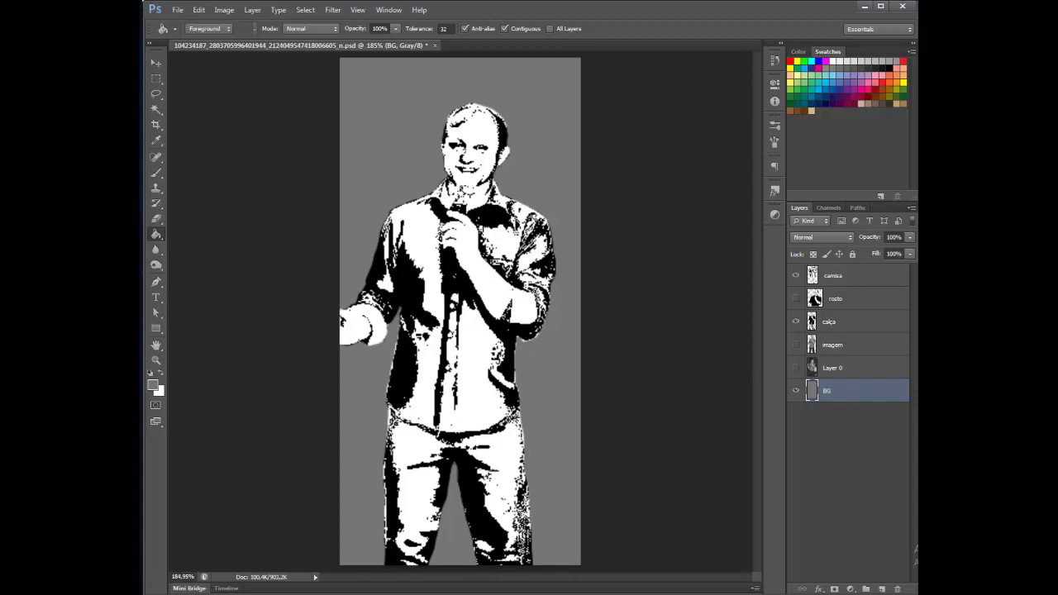
# Show the rosto layer and merge the camisa, rosto and calça layers into a single layer.
pyautogui.click(224, 10)
pyautogui.moveTo(223, 25)
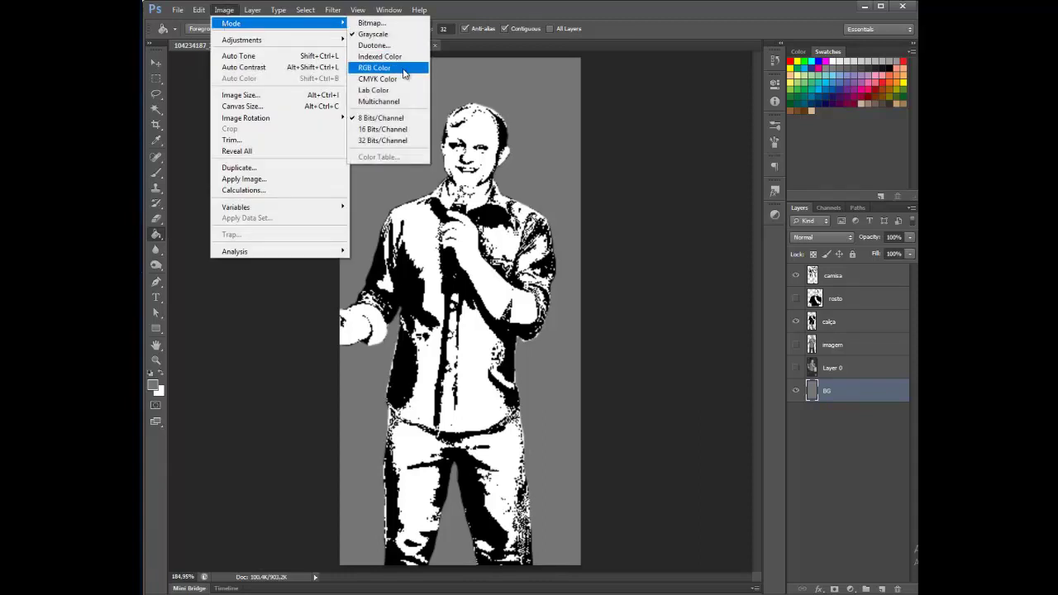
pyautogui.click(859, 268)
pyautogui.click(827, 284)
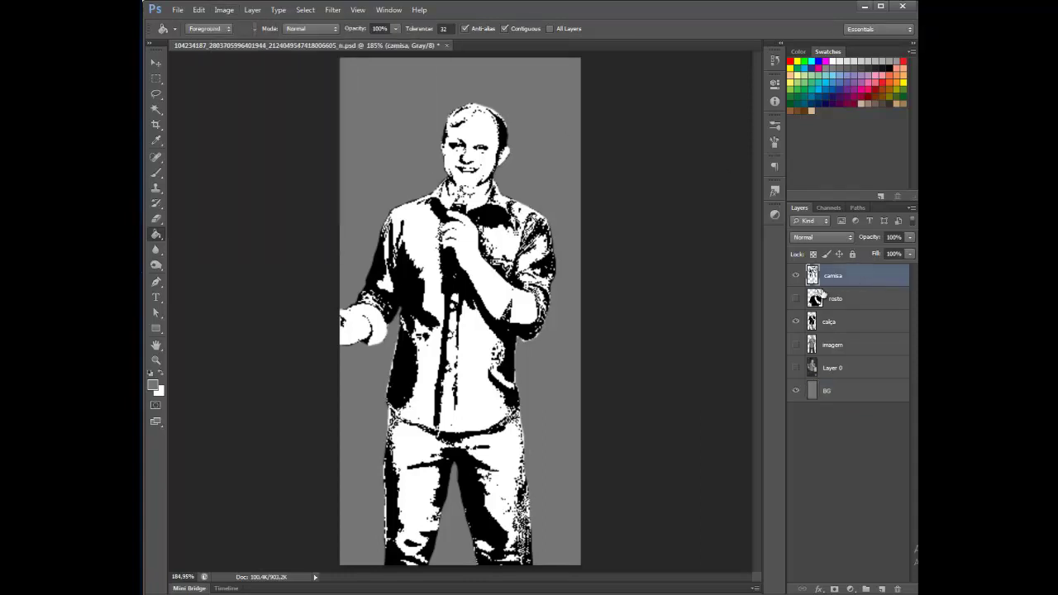
pyautogui.click(796, 301)
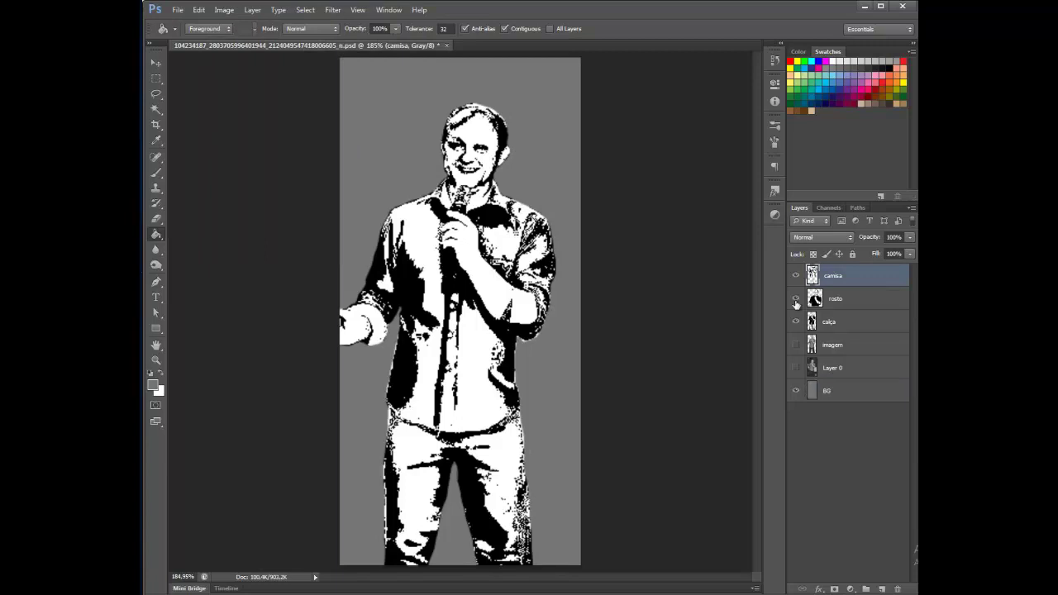
pyautogui.keyDown('shift'); pyautogui.click(837, 324); pyautogui.keyUp('shift')
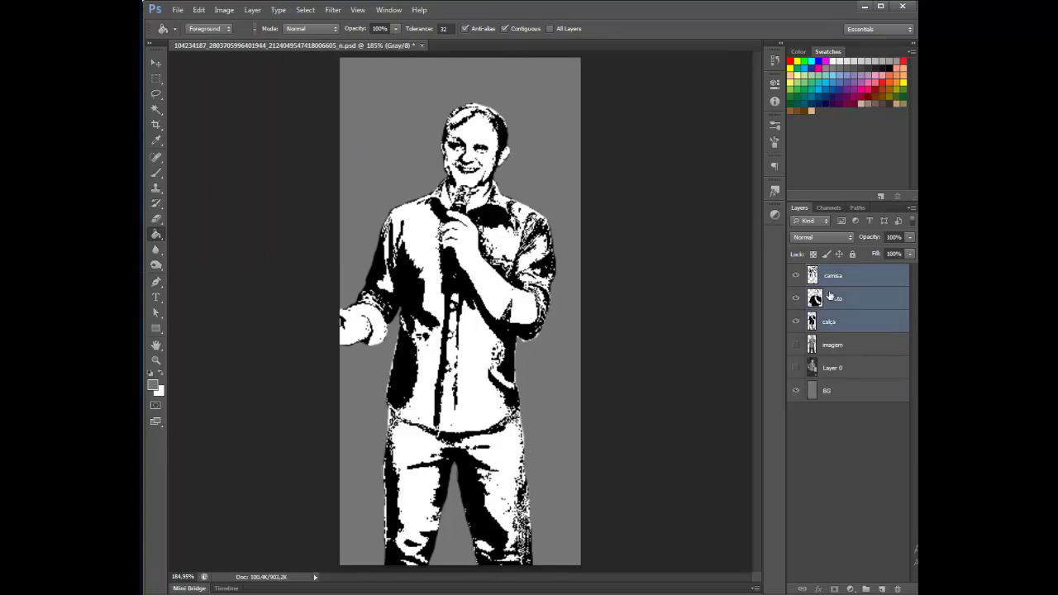
pyautogui.hotkey('ctrl', 'e')
pyautogui.click(796, 277)
pyautogui.click(797, 279)
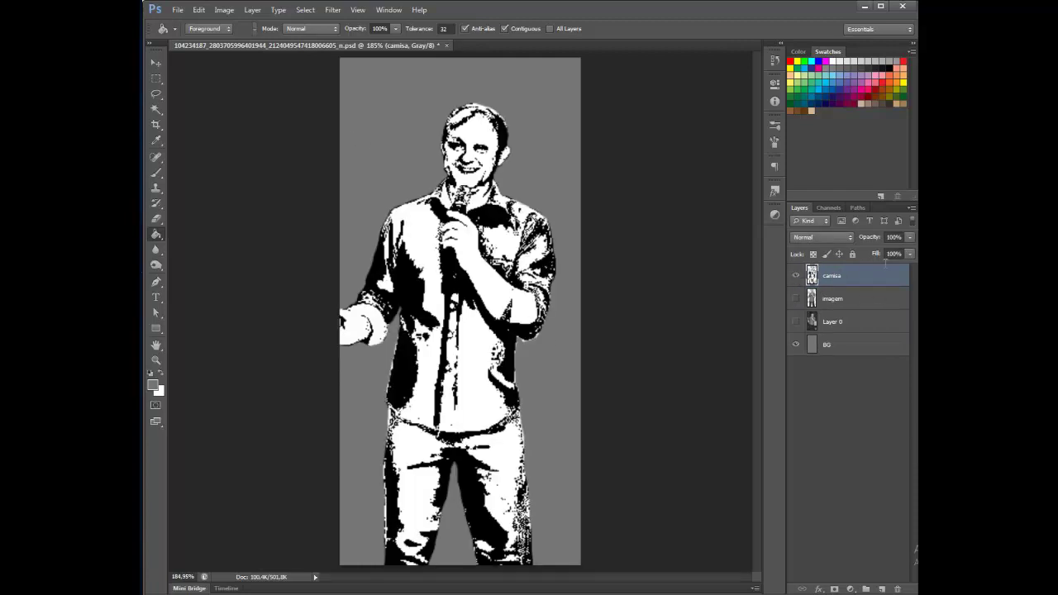
# Convert the image to RGB Color without merging its layers and fill the BG layer with the blue foreground color.
pyautogui.click(224, 9)
pyautogui.moveTo(229, 27)
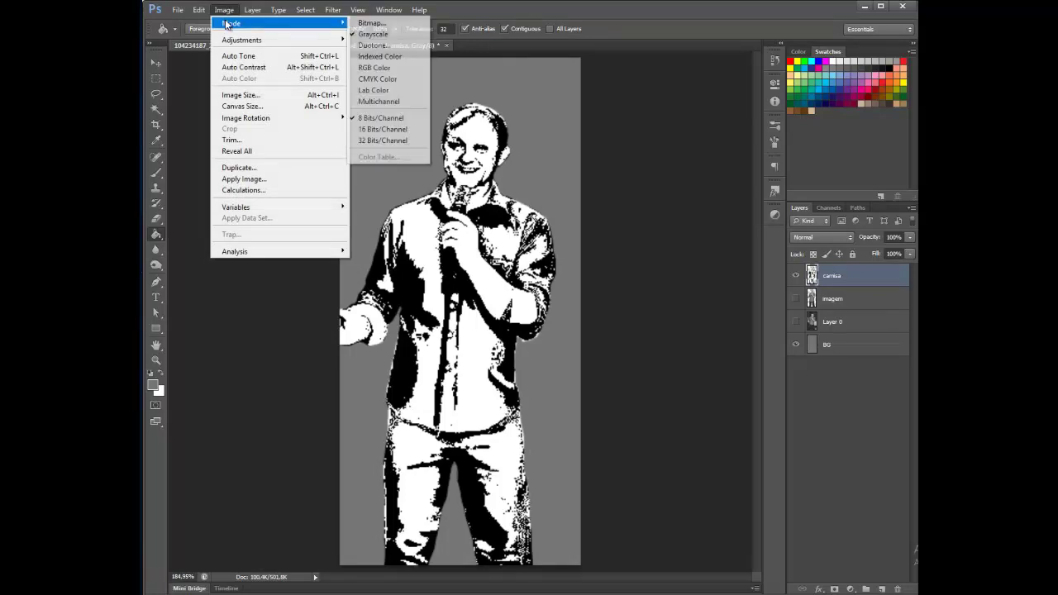
pyautogui.click(363, 68)
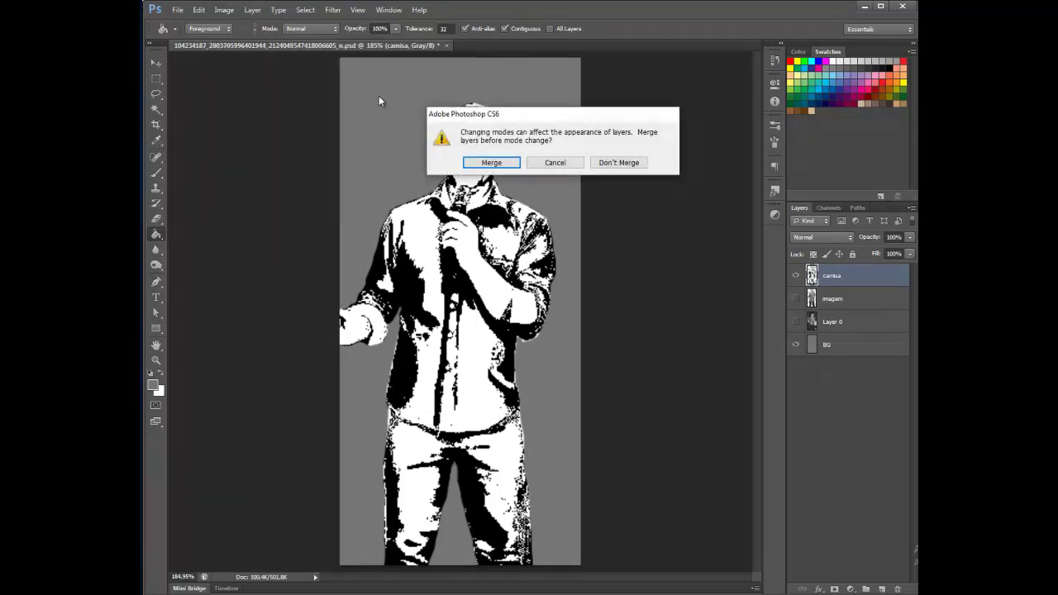
pyautogui.click(626, 163)
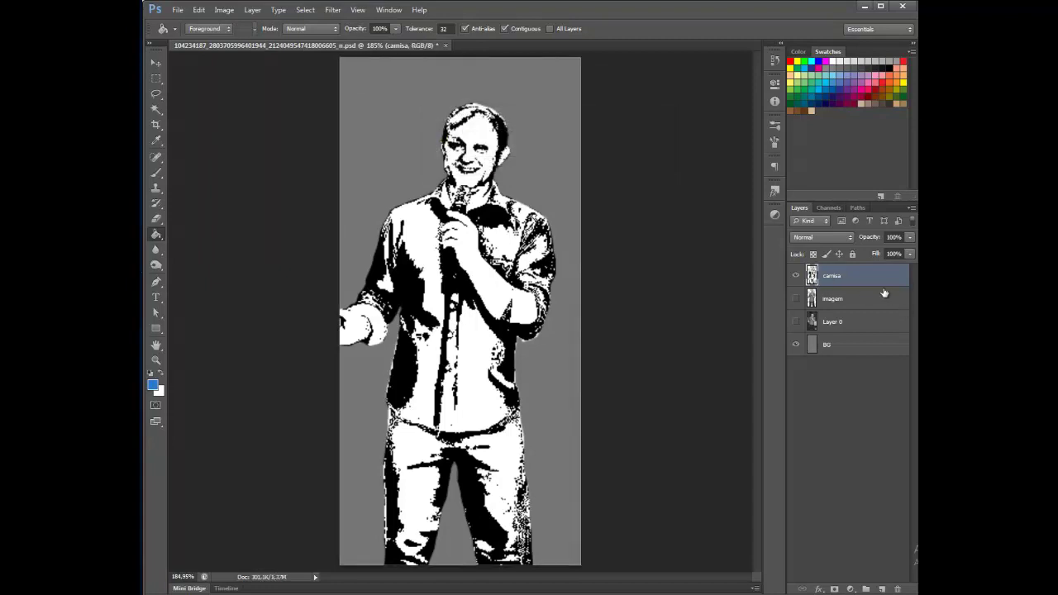
pyautogui.click(828, 352)
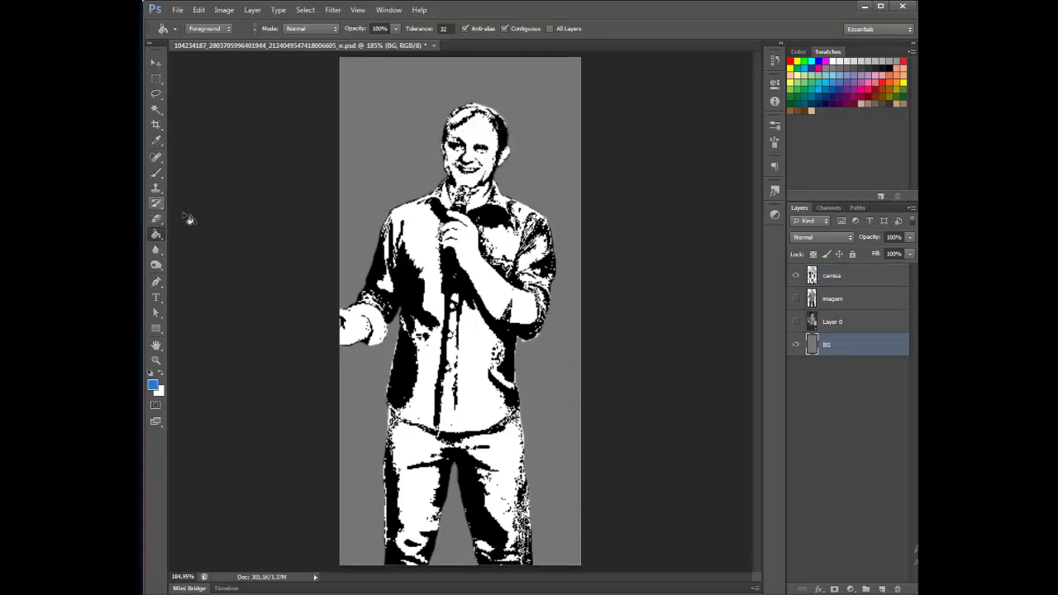
pyautogui.click(348, 207)
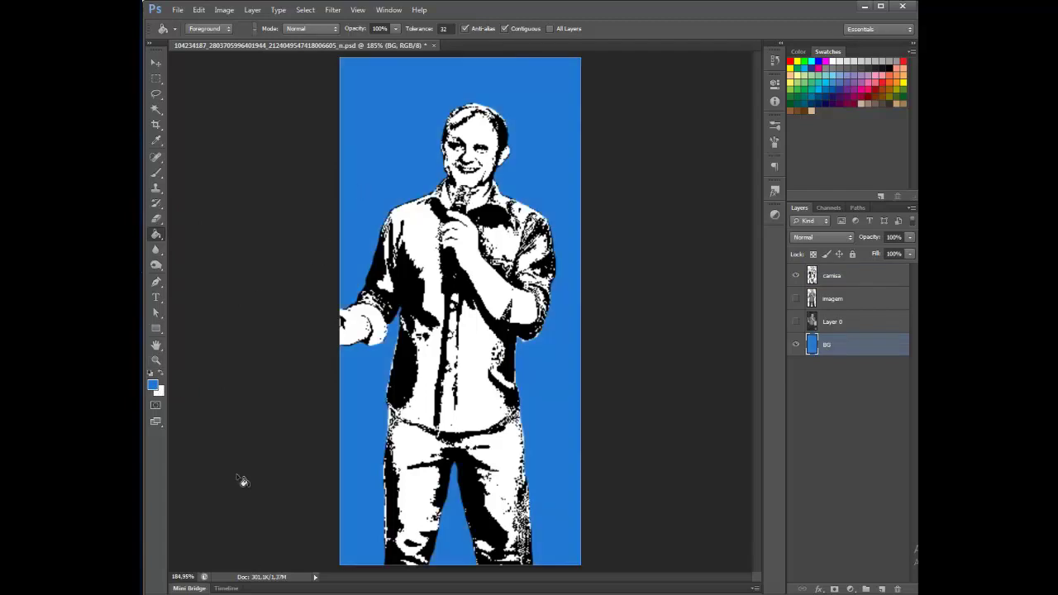
# Create a new layer above BG and name it rosto.
pyautogui.scroll(5, 463, 99)
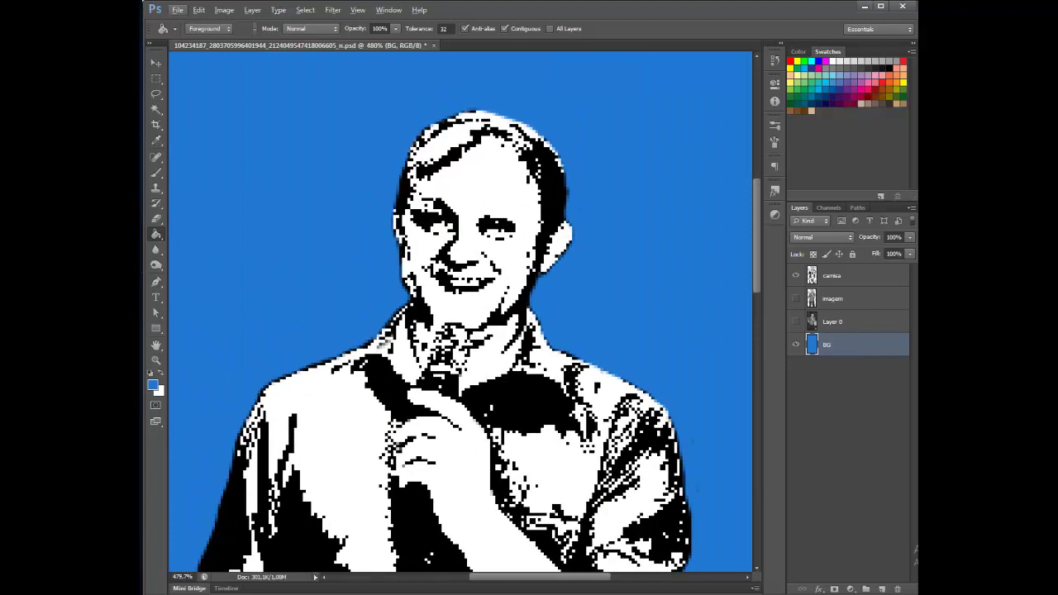
pyautogui.click(882, 589)
pyautogui.doubleClick(832, 346)
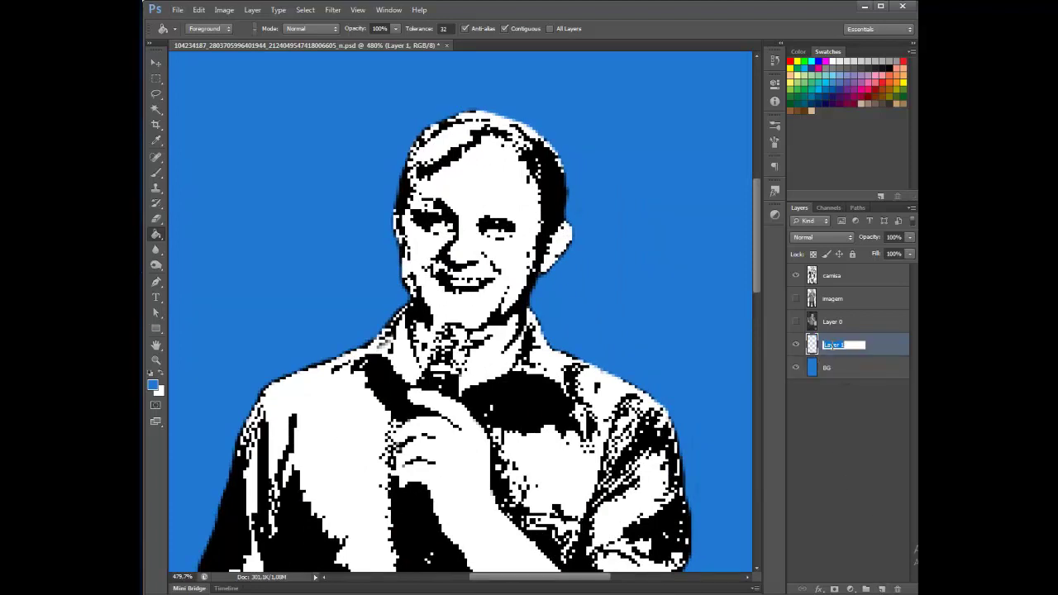
pyautogui.write('rosto')
pyautogui.press('Return')
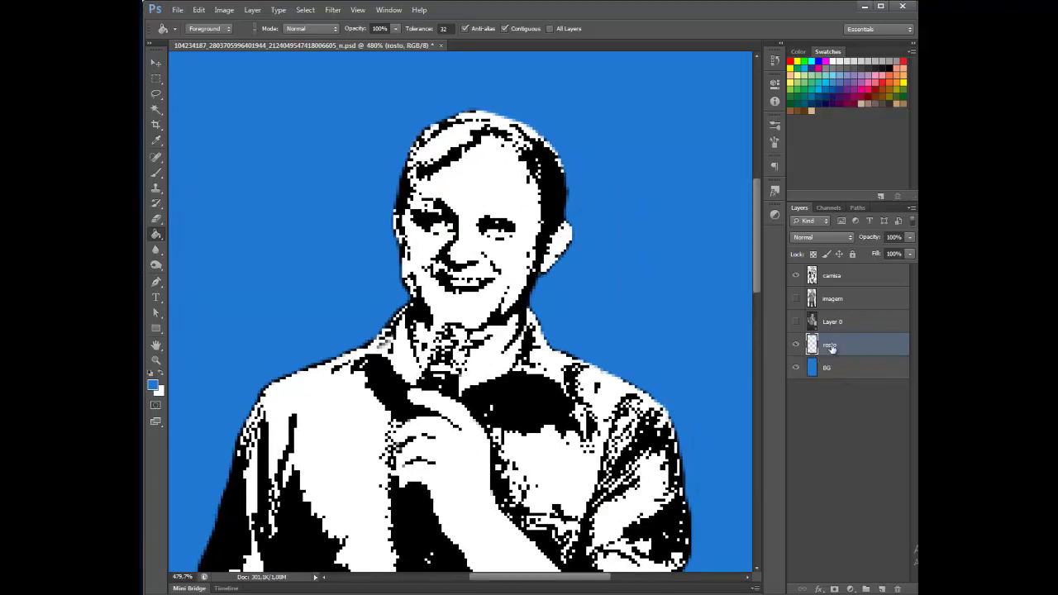
# Set the foreground color to the light skin tone ffe1be.
pyautogui.click(153, 385)
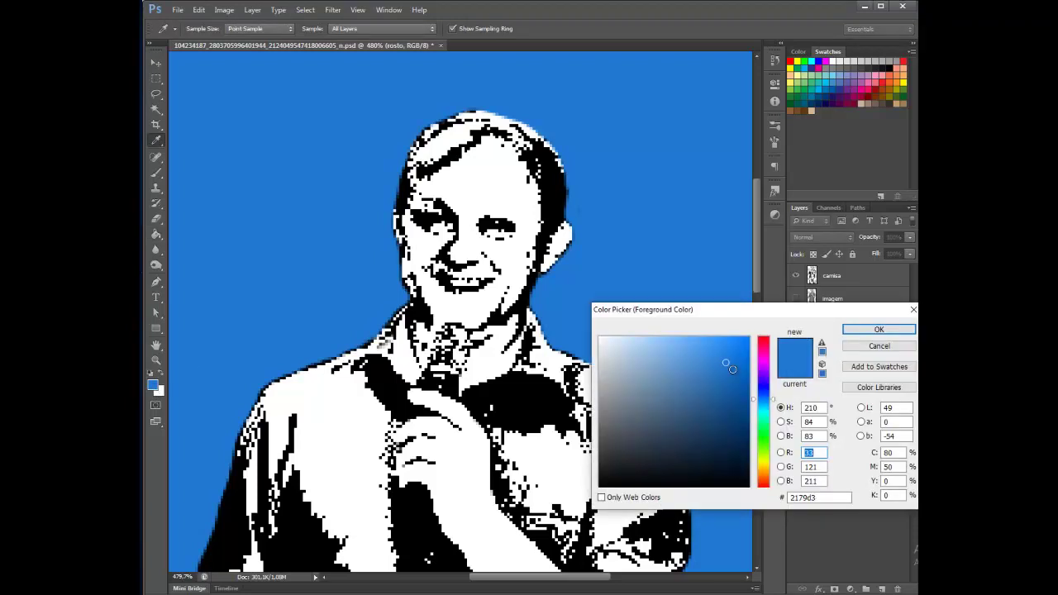
pyautogui.click(762, 464)
pyautogui.click(657, 362)
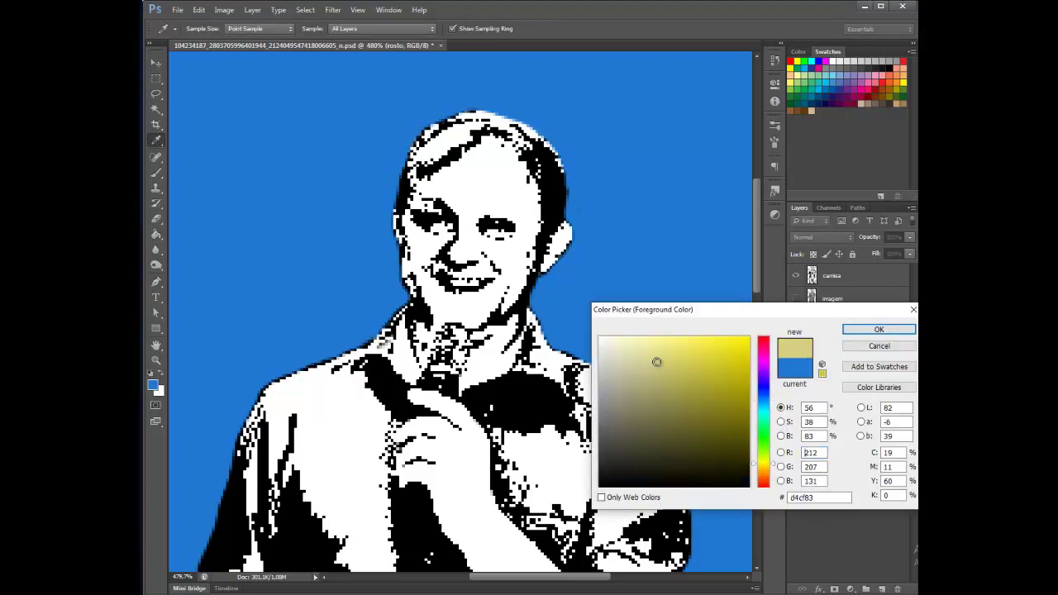
pyautogui.moveTo(762, 478); pyautogui.dragTo(762, 474)
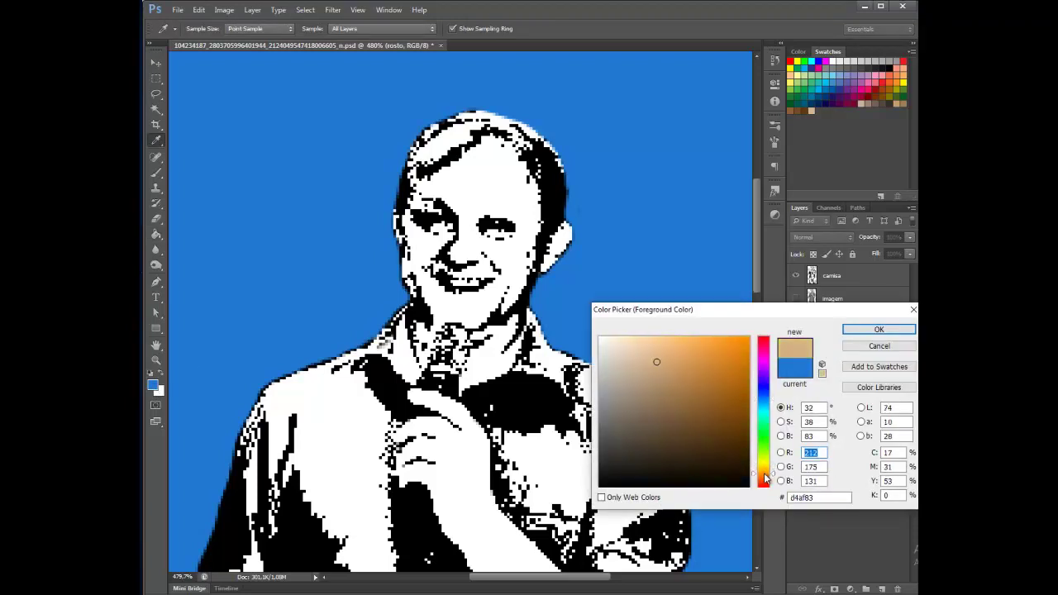
pyautogui.click(637, 335)
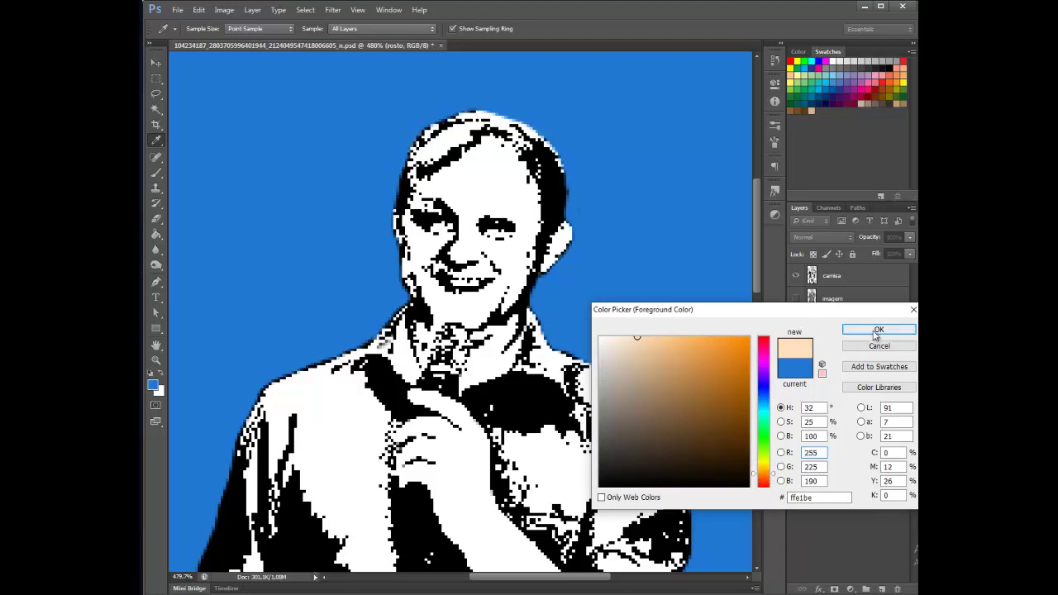
pyautogui.click(876, 330)
pyautogui.press('g')
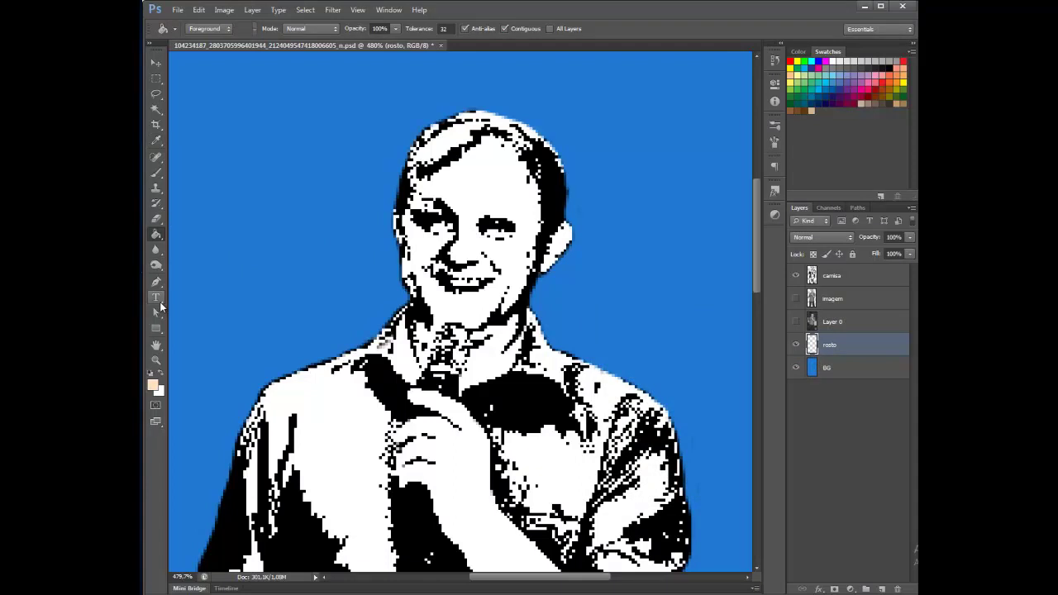
# Place the rosto layer directly below camisa, brush a skin-tone stroke down the face, and check it with camisa hidden.
pyautogui.click(156, 173)
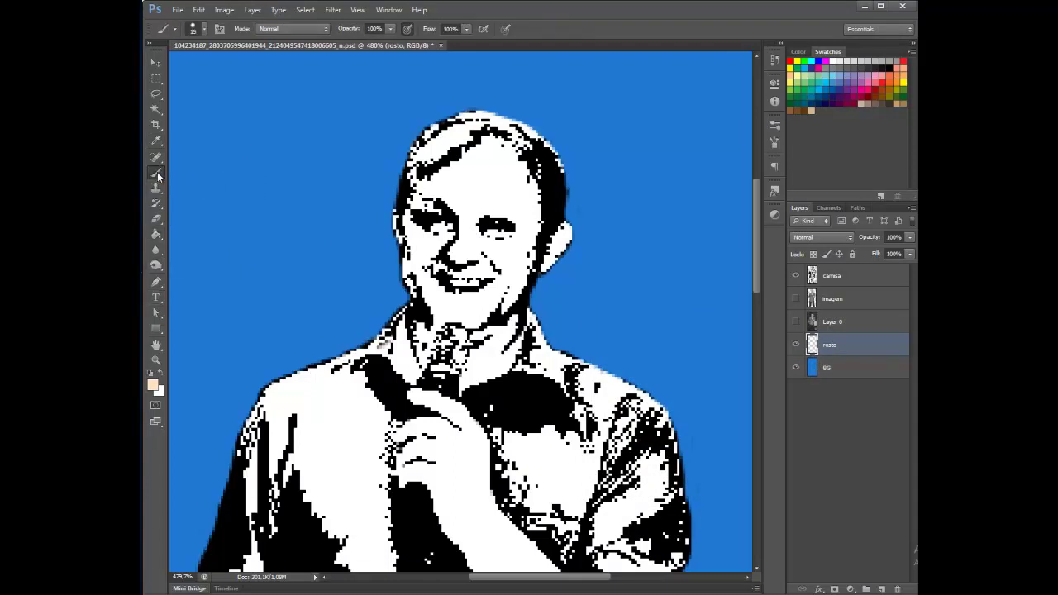
pyautogui.moveTo(833, 346); pyautogui.dragTo(875, 309)
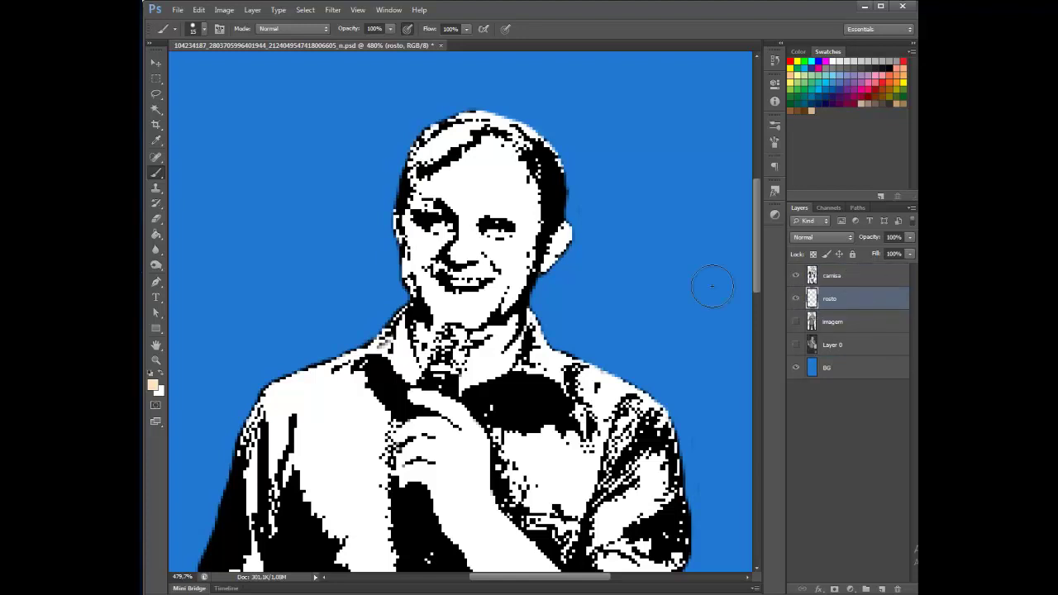
pyautogui.moveTo(478, 184); pyautogui.dragTo(462, 278)
pyautogui.click(796, 276)
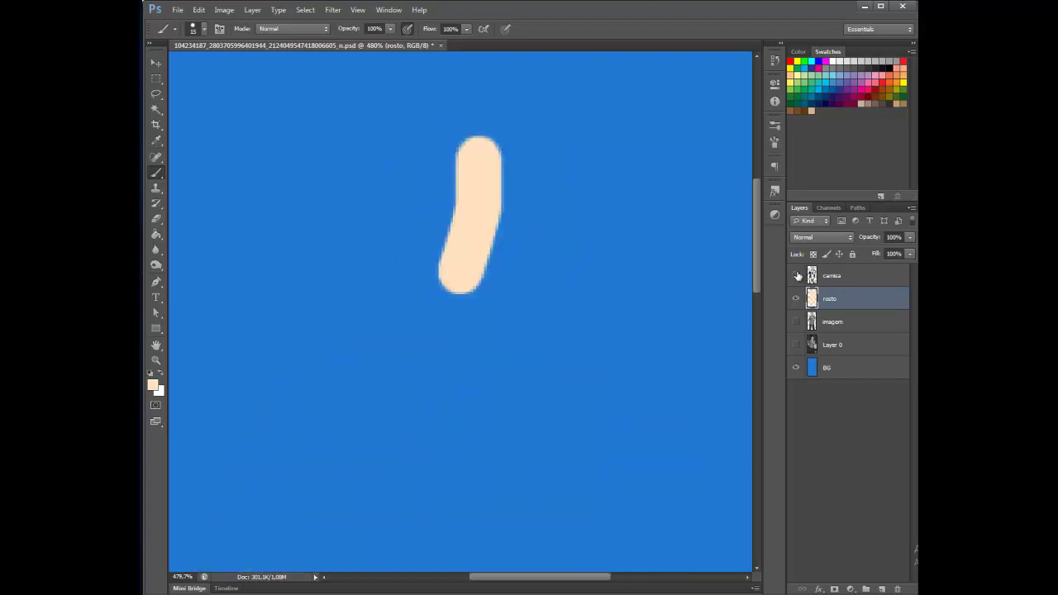
pyautogui.click(797, 275)
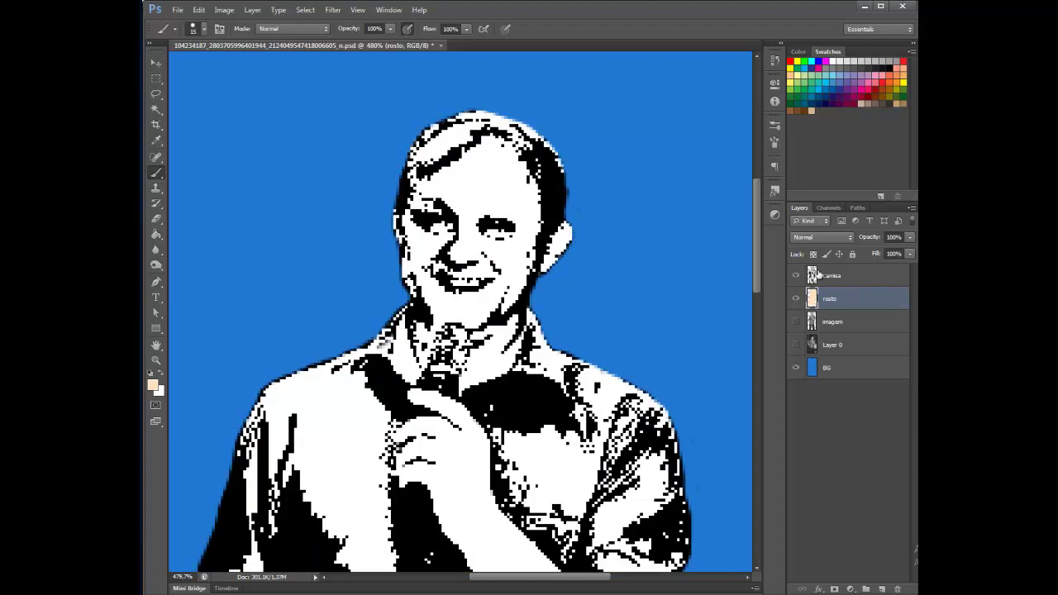
# Set the blending mode of the camisa layer to Multiply.
pyautogui.click(812, 278)
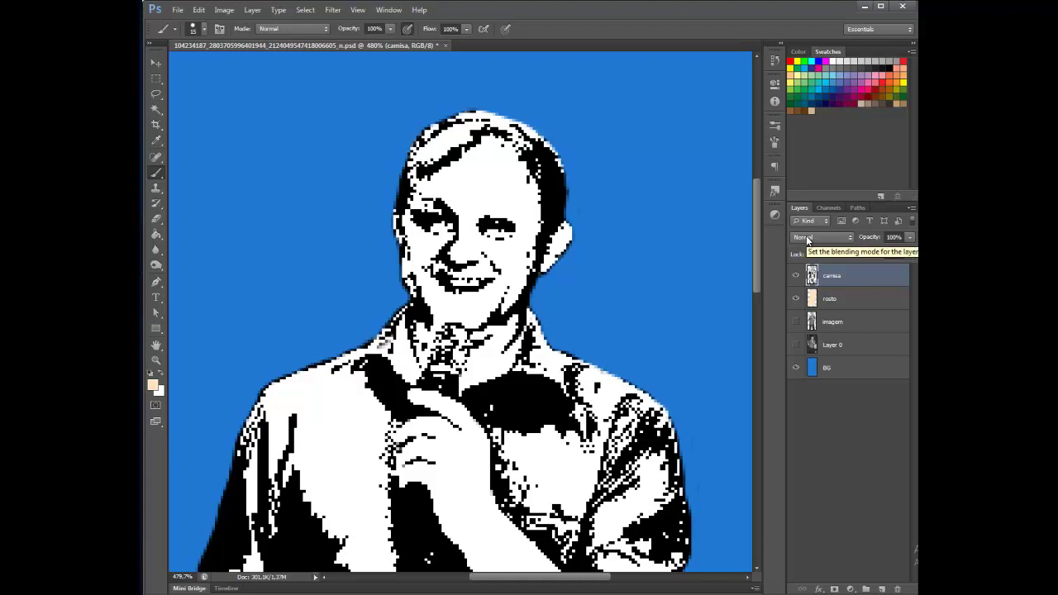
pyautogui.click(807, 238)
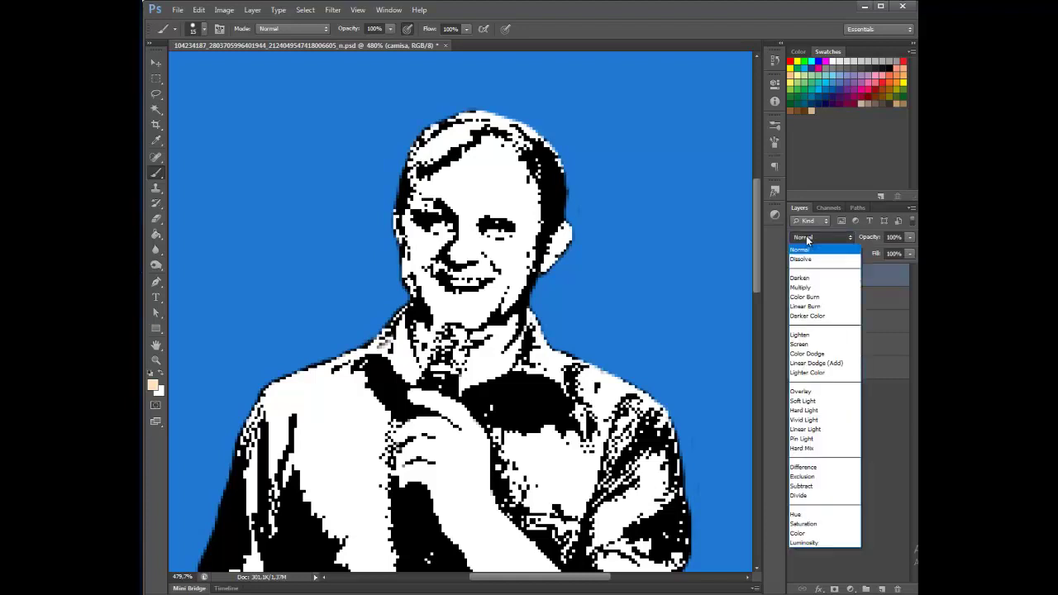
pyautogui.click(805, 288)
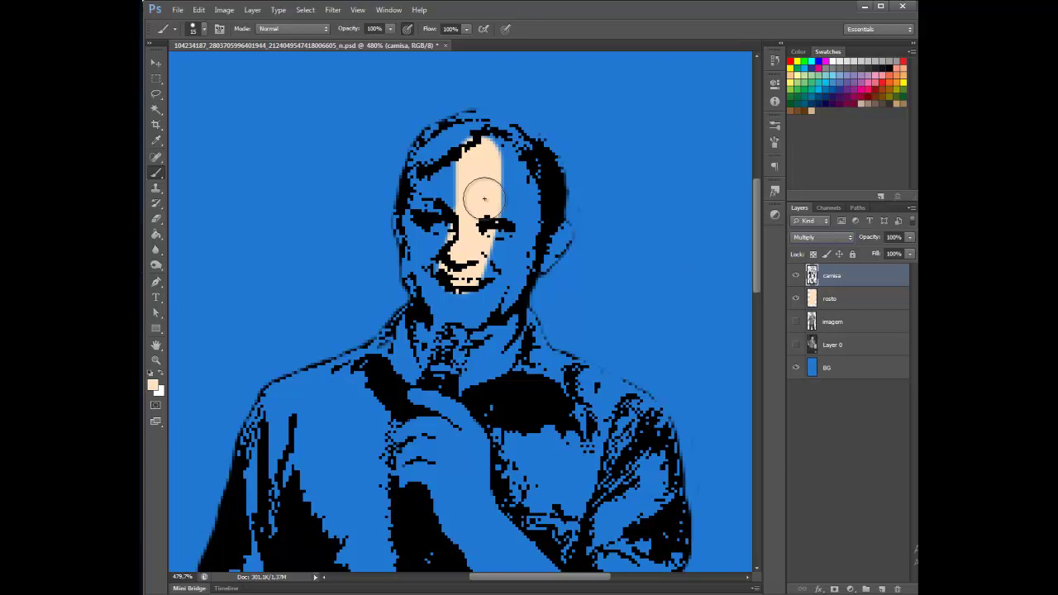
# Undo the brush stroke made on the camisa layer and paint the face, ear and neck skin tone on the rosto layer.
pyautogui.moveTo(501, 160); pyautogui.dragTo(519, 213)
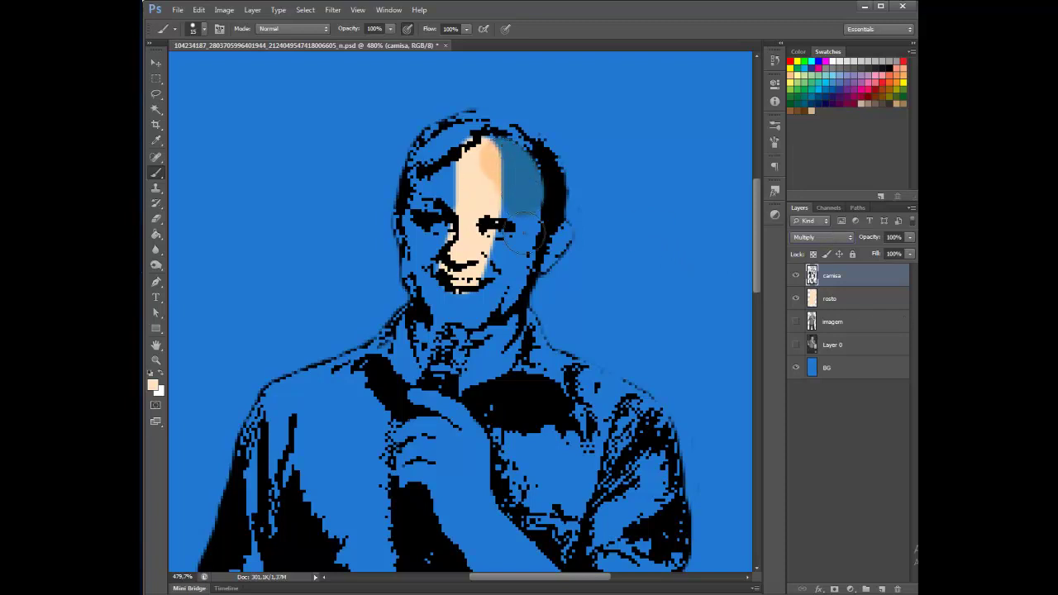
pyautogui.hotkey('ctrl', 'z')
pyautogui.click(829, 299)
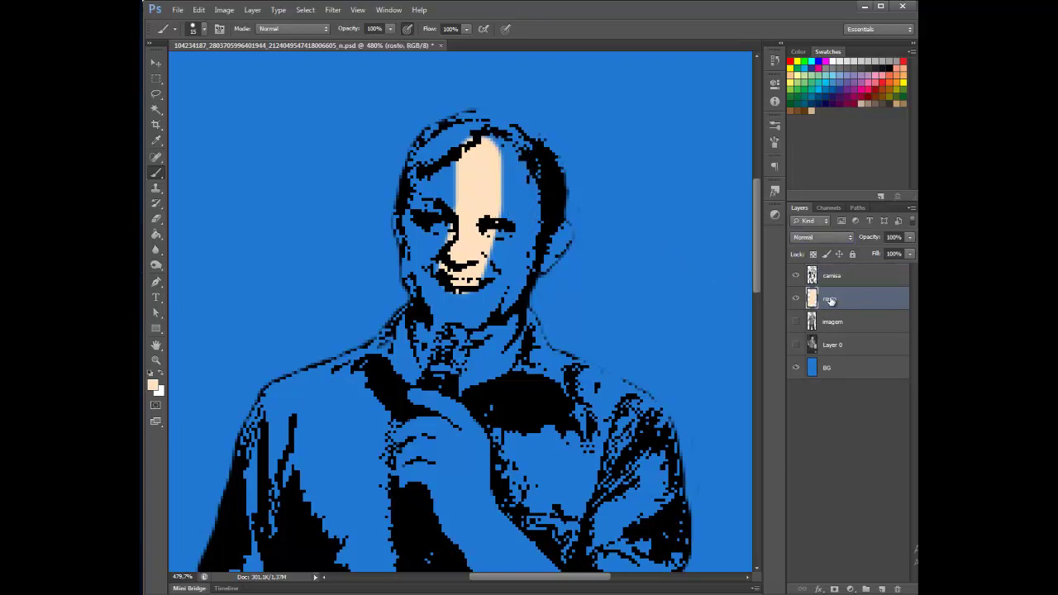
pyautogui.moveTo(496, 154)
pyautogui.mouseDown()
pyautogui.moveTo(512, 261)
pyautogui.moveTo(507, 163)
pyautogui.moveTo(518, 274)
pyautogui.moveTo(462, 310)
pyautogui.moveTo(414, 250)
pyautogui.moveTo(436, 140)
pyautogui.moveTo(487, 136)
pyautogui.moveTo(532, 182)
pyautogui.moveTo(443, 217)
pyautogui.moveTo(477, 238)
pyautogui.moveTo(476, 261)
pyautogui.moveTo(553, 233)
pyautogui.moveTo(497, 304)
pyautogui.moveTo(504, 297)
pyautogui.moveTo(492, 347)
pyautogui.moveTo(506, 312)
pyautogui.moveTo(486, 358)
pyautogui.moveTo(458, 370)
pyautogui.moveTo(430, 312)
pyautogui.moveTo(469, 338)
pyautogui.mouseUp()
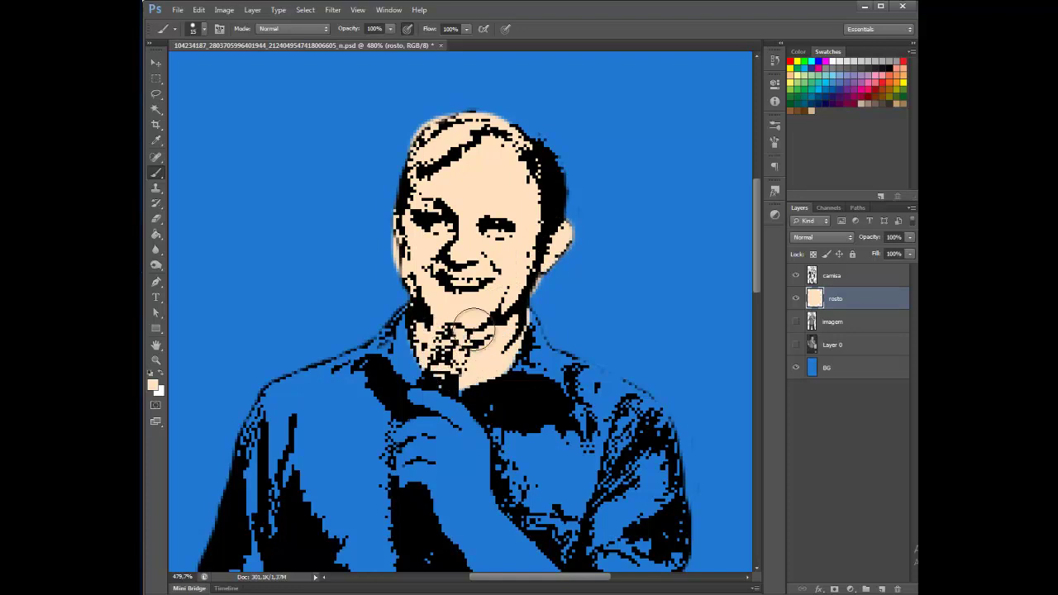
pyautogui.scroll(-8, 506, 304)
pyautogui.scroll(-3, 469, 300)
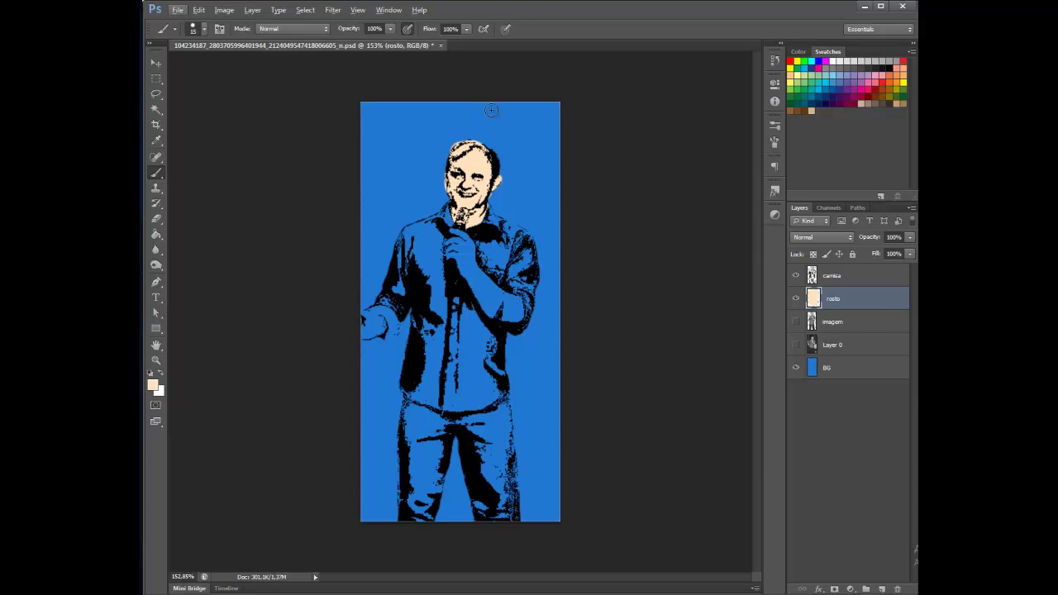
# Delete the rosto layer and fill the BG layer with white using the Paint Bucket tool.
pyautogui.moveTo(841, 302); pyautogui.dragTo(897, 588)
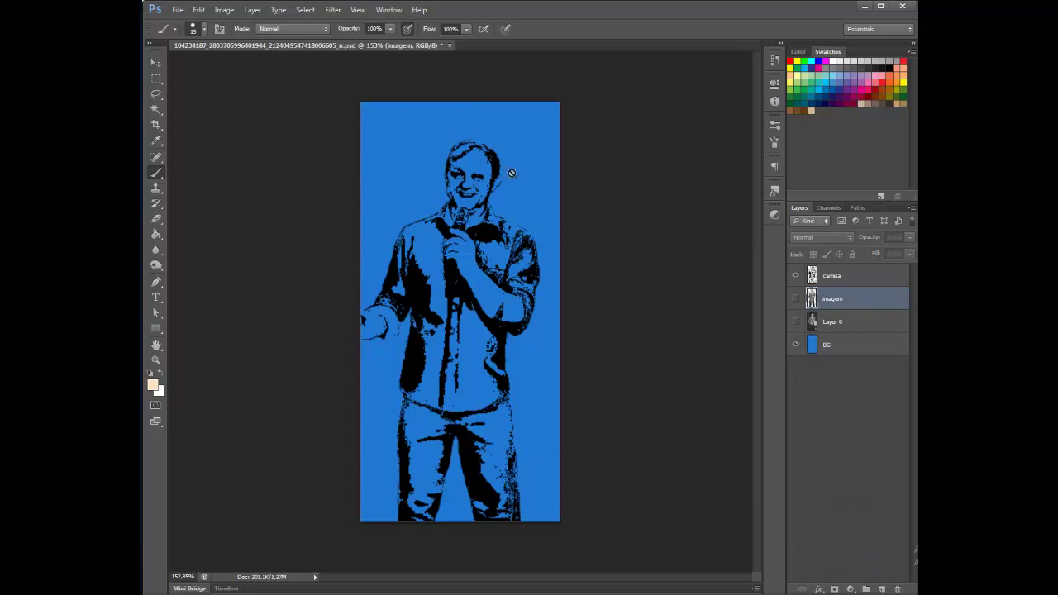
pyautogui.click(827, 347)
pyautogui.click(153, 384)
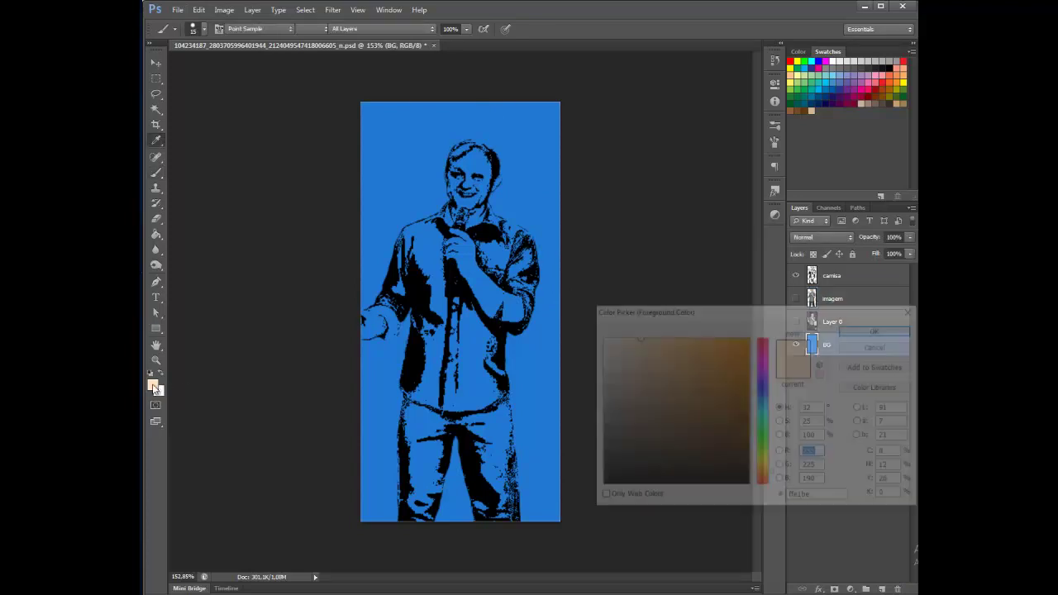
pyautogui.moveTo(691, 368); pyautogui.dragTo(600, 337)
pyautogui.click(879, 329)
pyautogui.press('b')
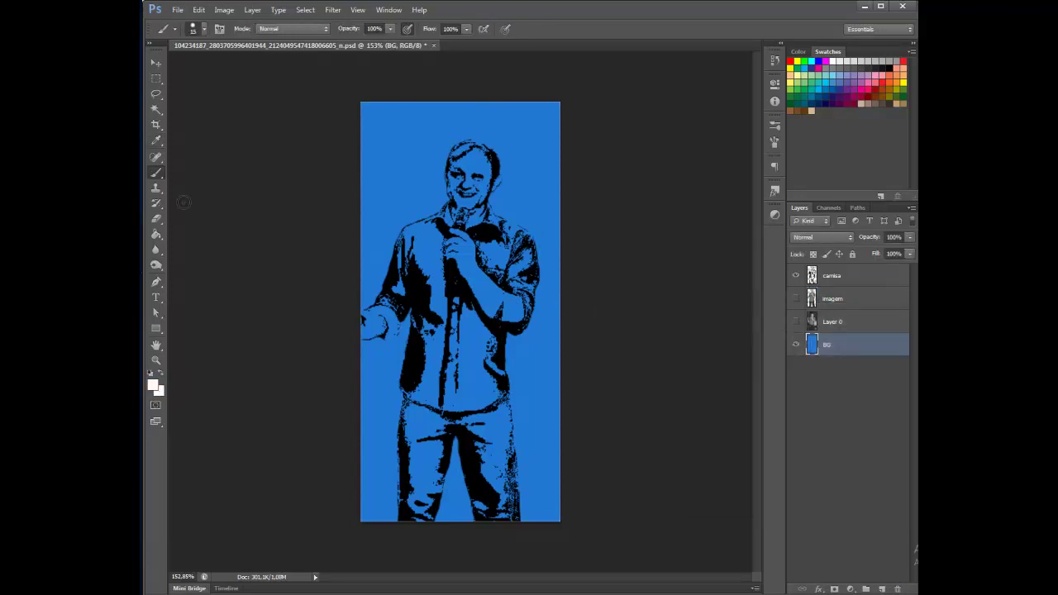
pyautogui.click(155, 235)
pyautogui.click(406, 171)
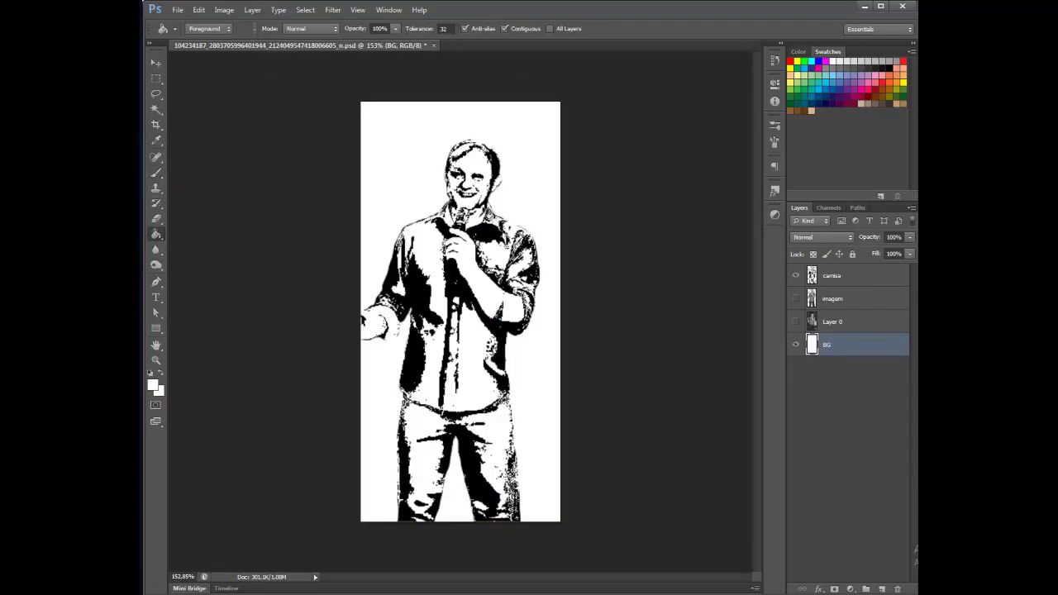
# Save the image as a JPEG in Área de Trabalho under the existing file name, replacing the older file.
pyautogui.scroll(2, 476, 185)
pyautogui.scroll(-1, 457, 219)
pyautogui.click(174, 10)
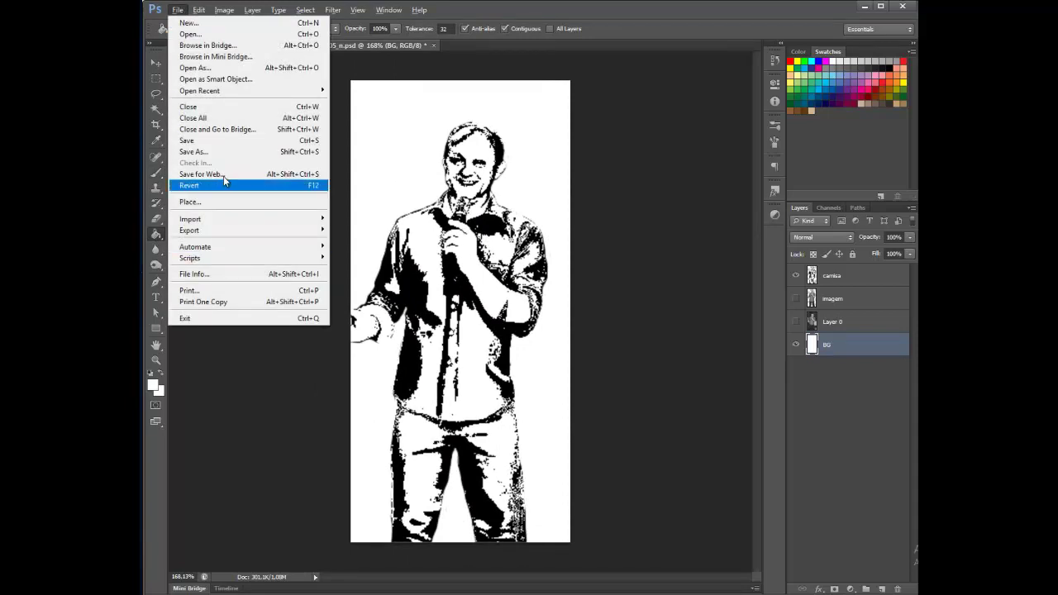
pyautogui.click(252, 152)
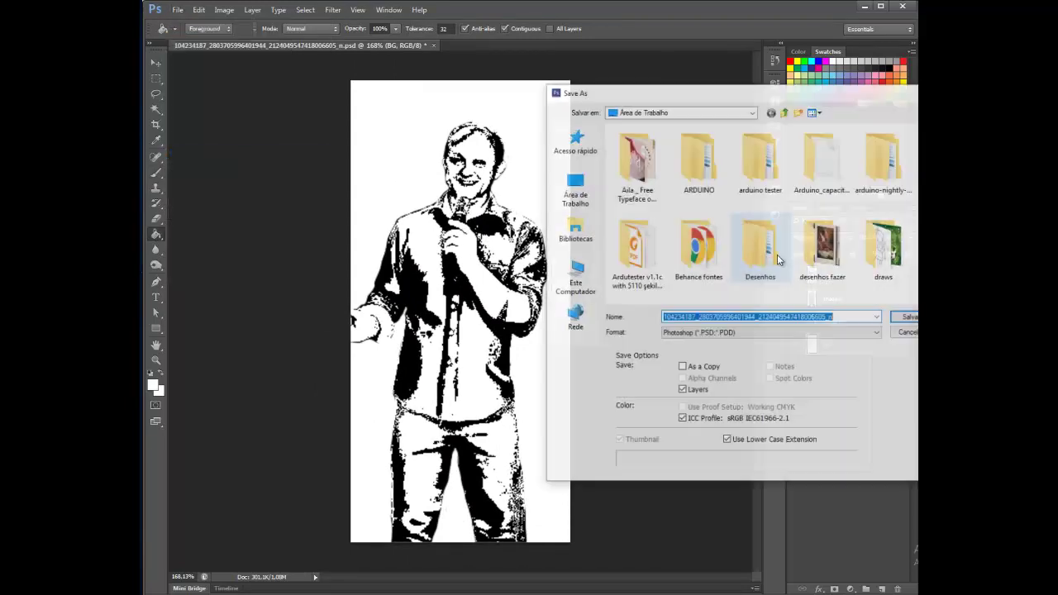
pyautogui.click(780, 333)
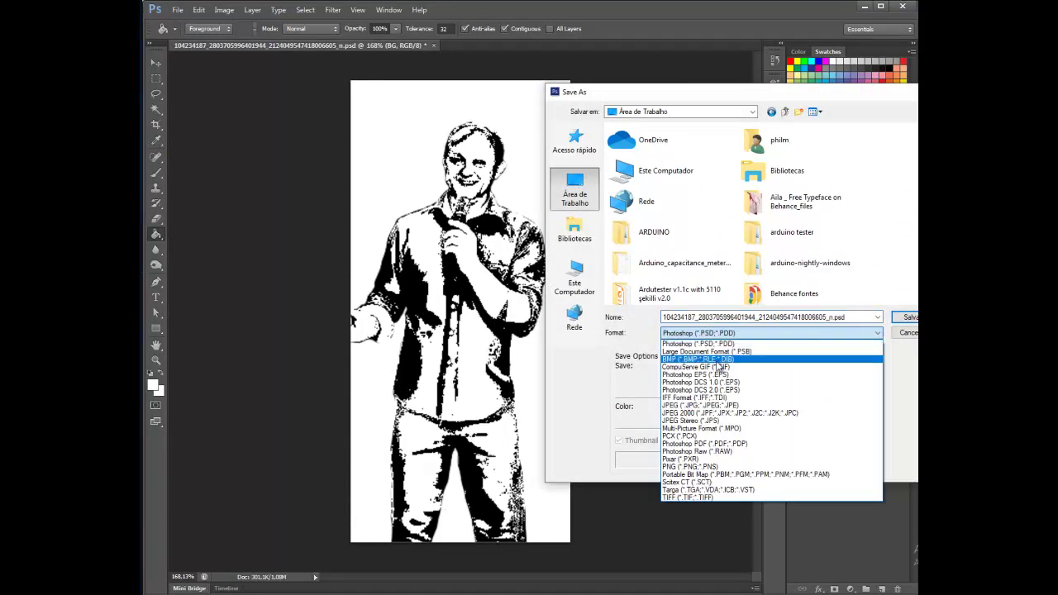
pyautogui.click(752, 406)
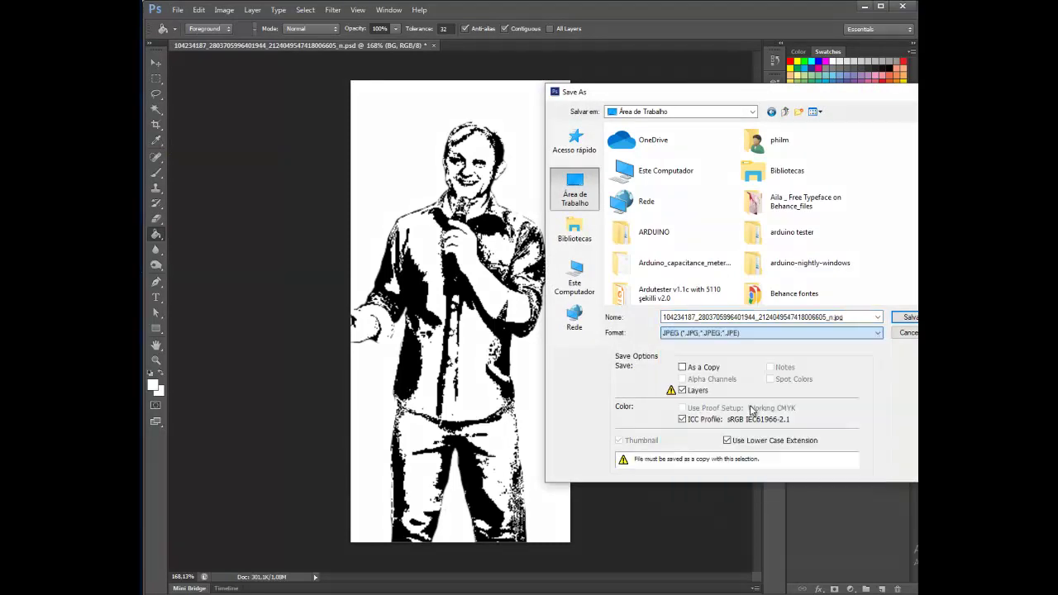
pyautogui.click(908, 318)
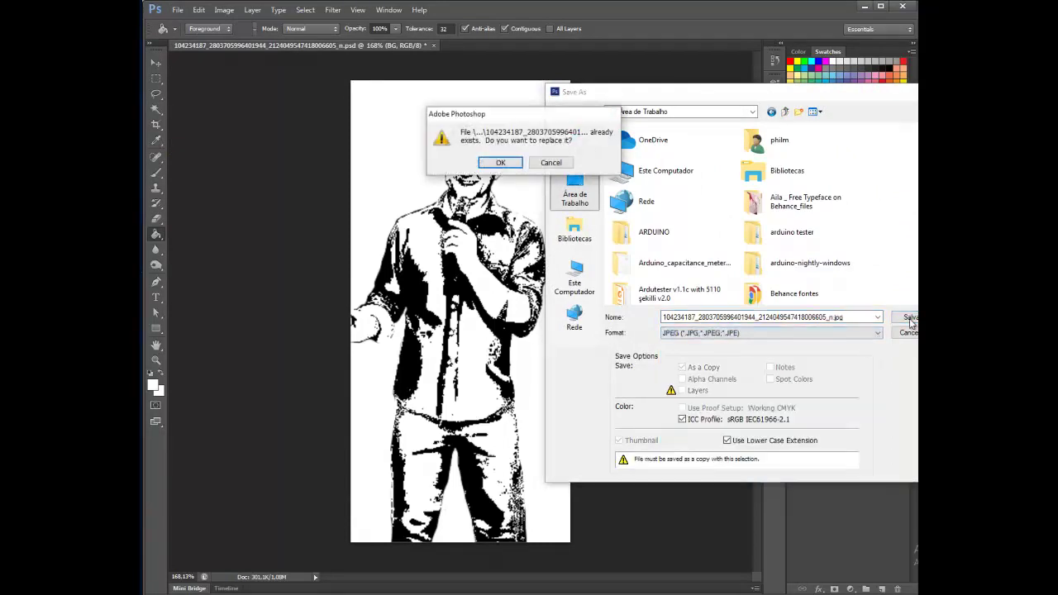
pyautogui.click(518, 165)
pyautogui.click(587, 159)
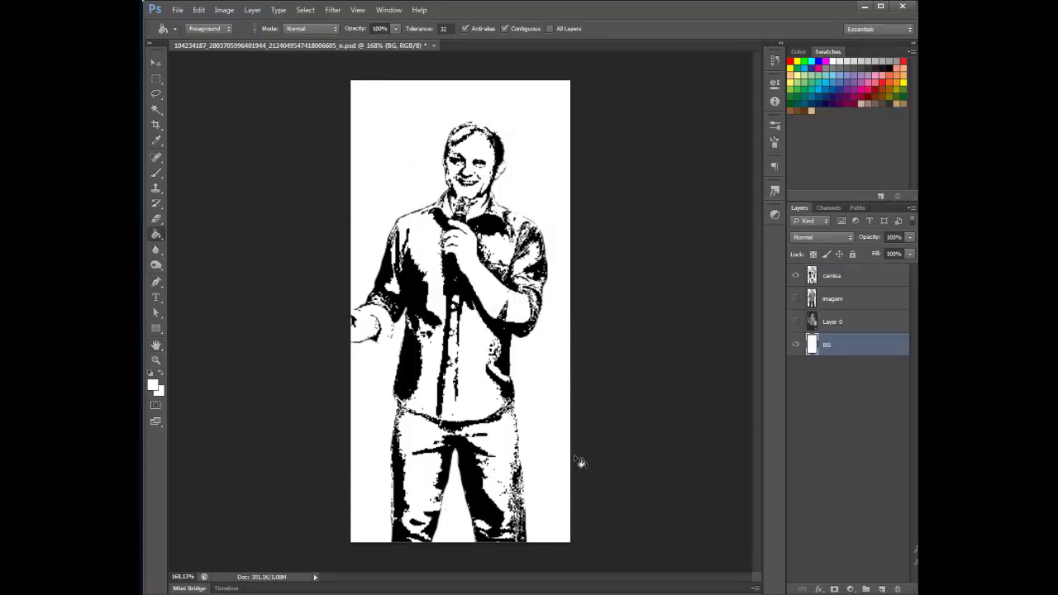
pyautogui.click(826, 594)
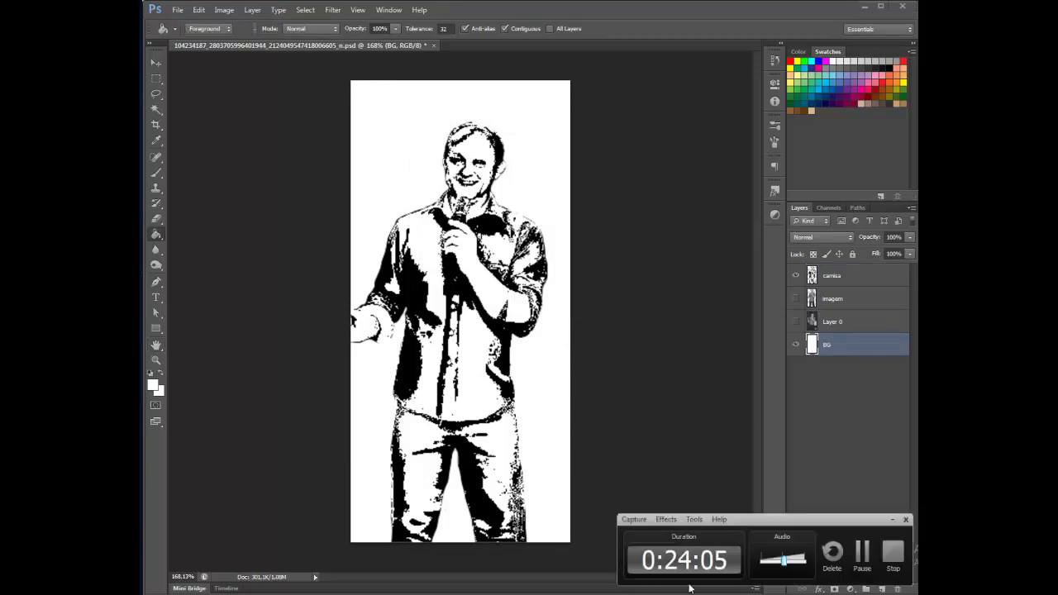